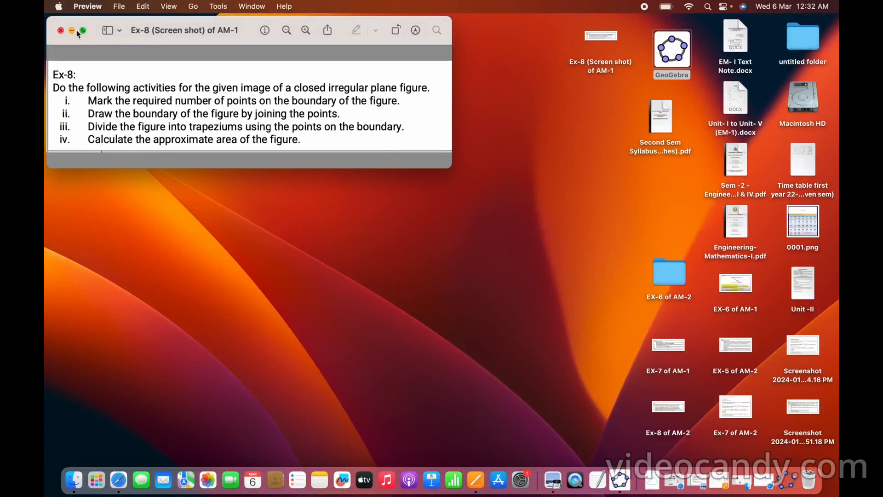
- Minimize the exercise sheet, switch to the Google page in Safari and search for "irregular polygon"
click(72, 31)
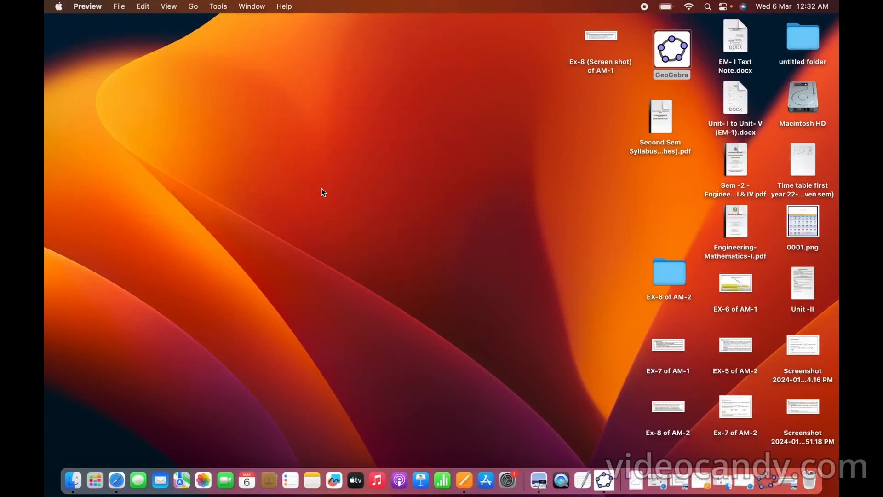
click(740, 479)
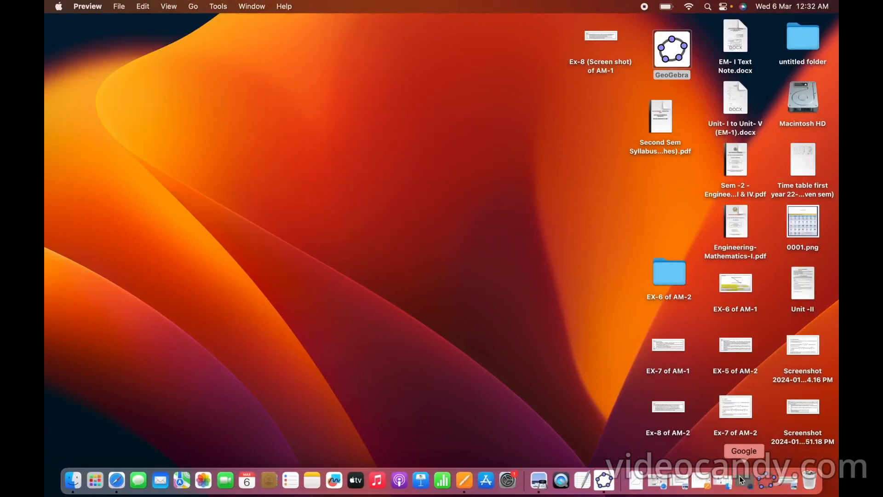
click(400, 211)
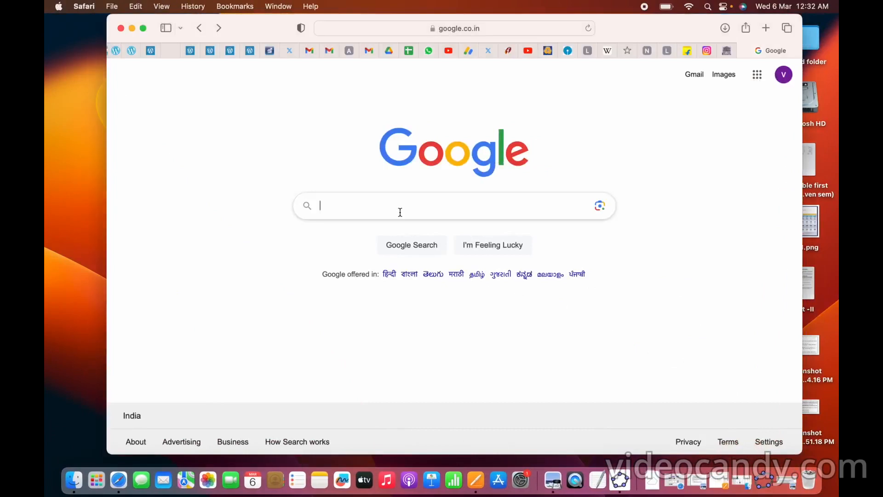
click(374, 237)
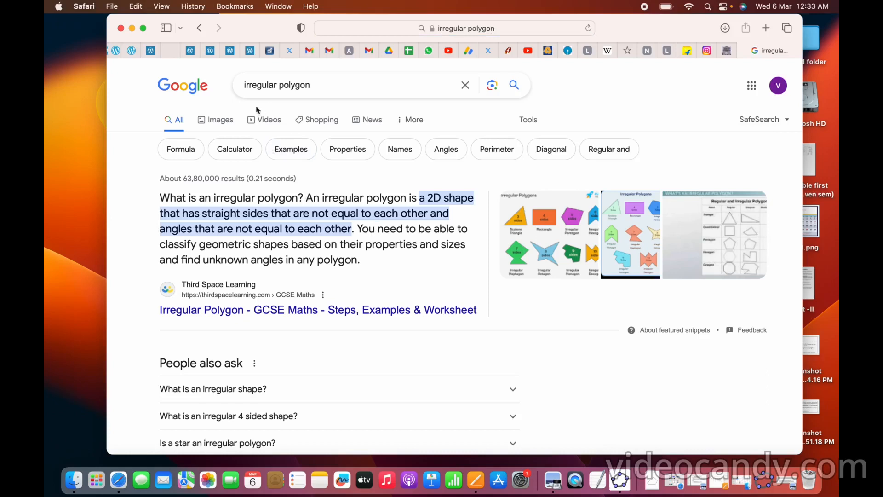
- Browse the image results for irregular polygons, preview the Irregular Convex Pentagon picture, and put the browser away
click(220, 120)
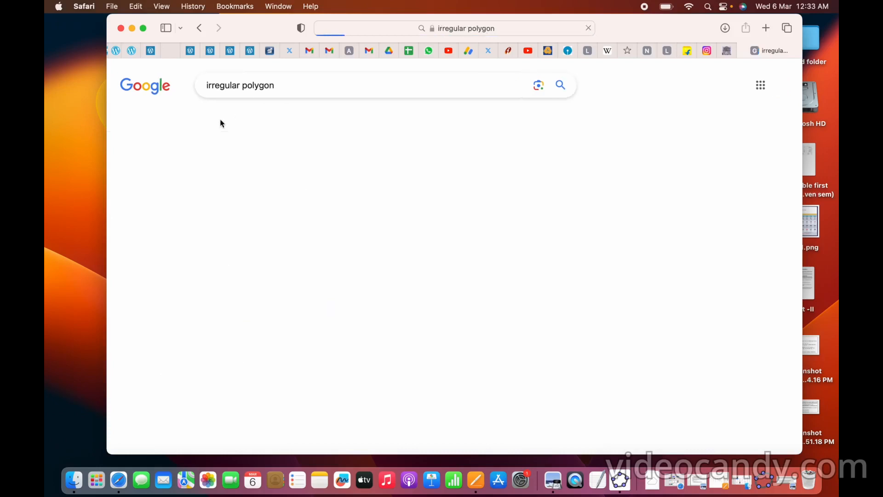
scroll(480, 276, down, 4)
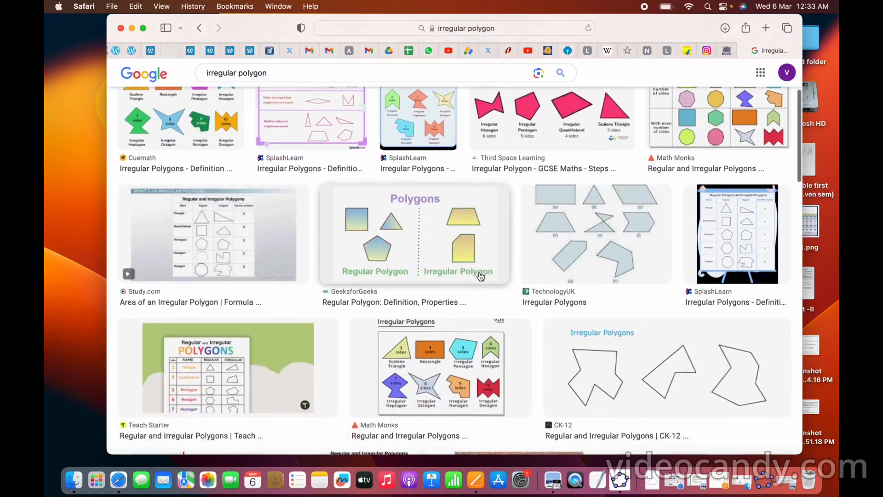
scroll(578, 347, down, 10)
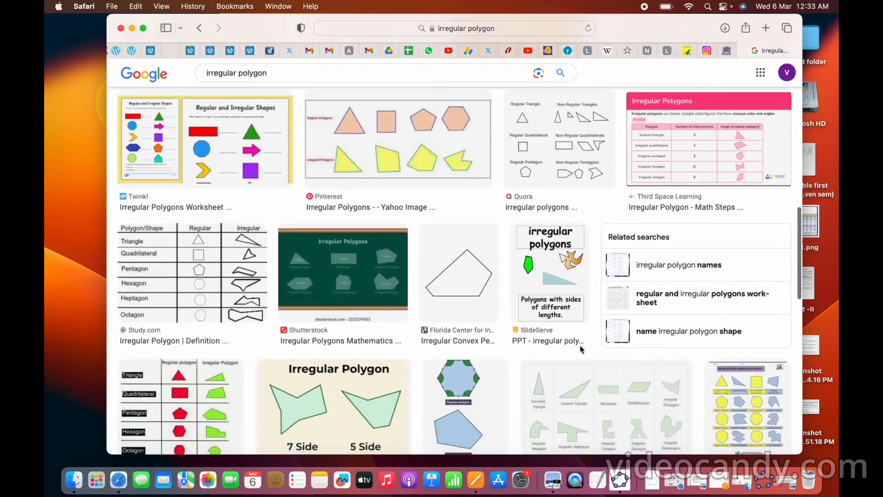
click(481, 311)
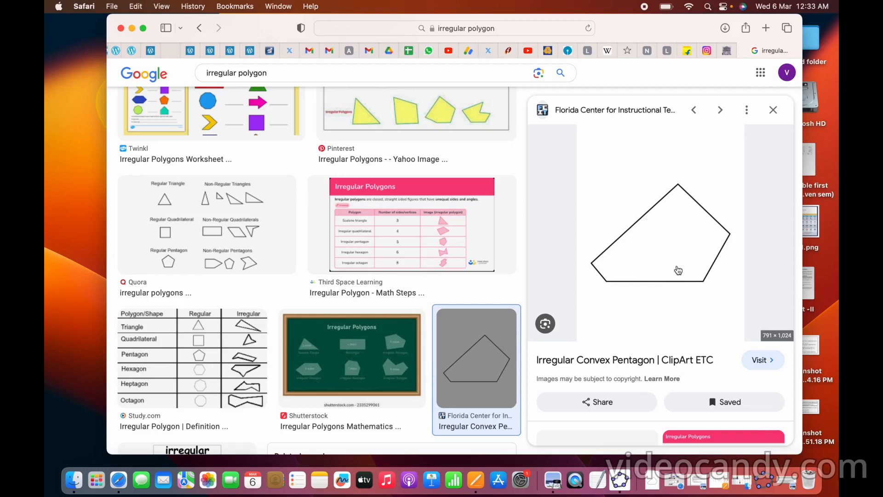
click(774, 112)
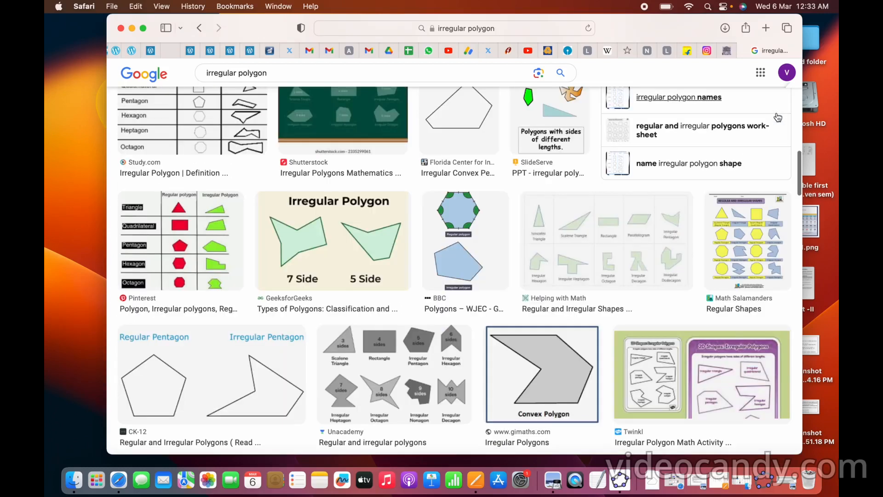
click(132, 29)
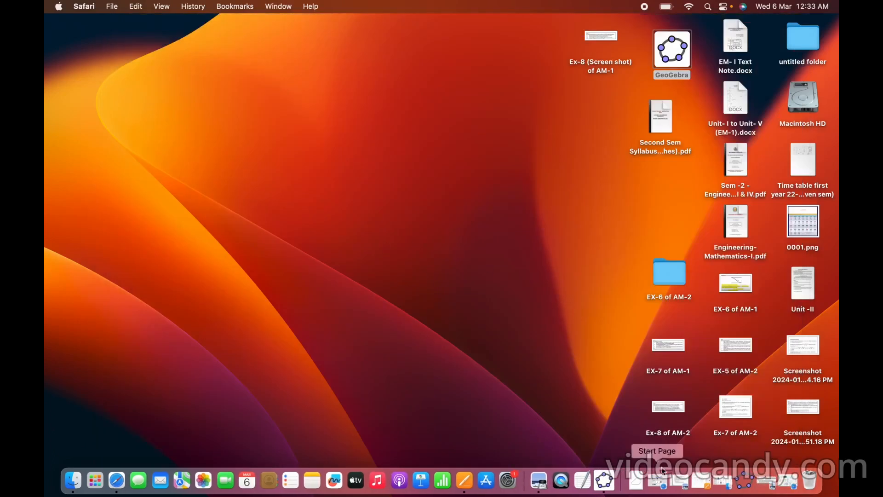
- Switch to GeoGebra Classic 5, make it full screen and shift the graphics view to show mainly the first quadrant
click(604, 480)
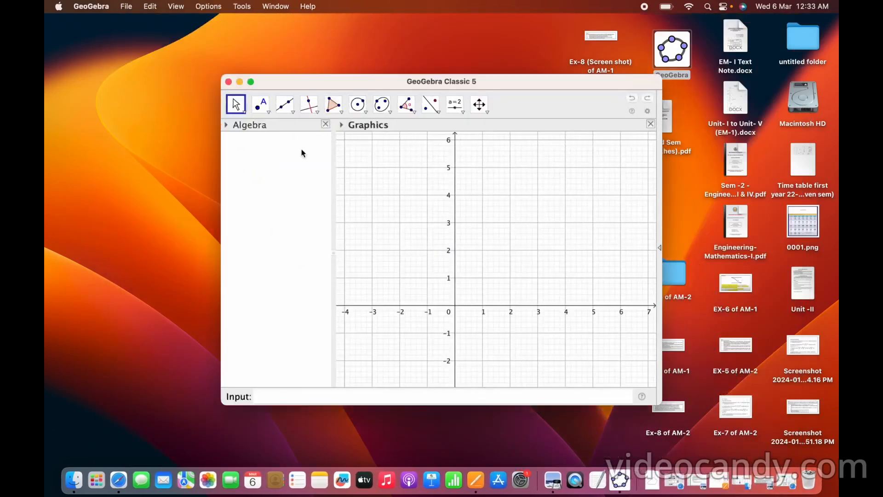
click(251, 81)
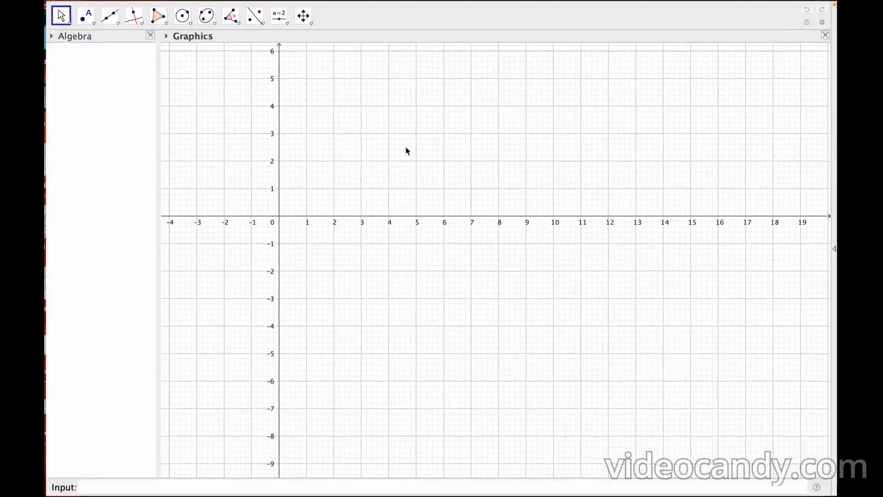
drag(443, 133, 450, 252)
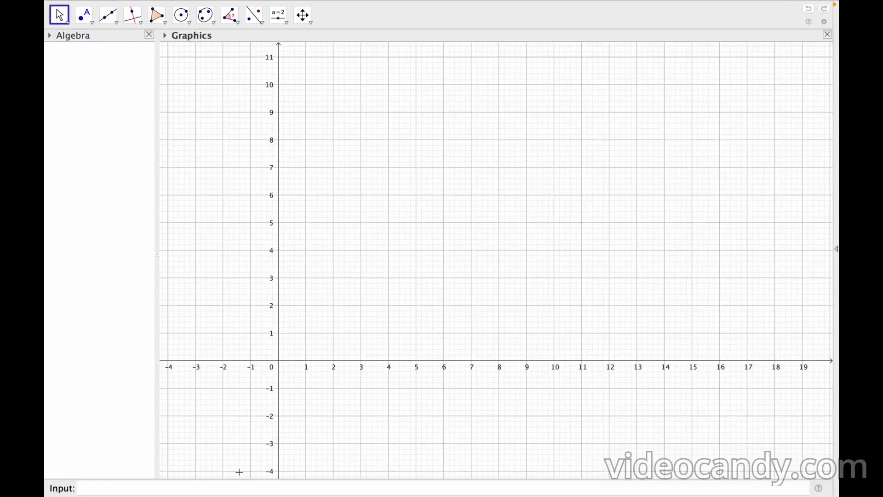
- Change the GeoGebra layout preferences so the input bar is shown above the views
right_click(482, 145)
click(539, 275)
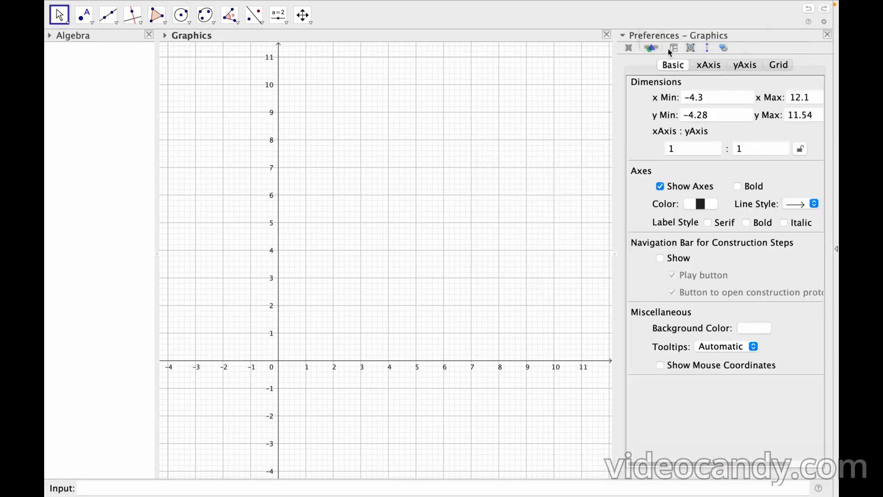
click(674, 48)
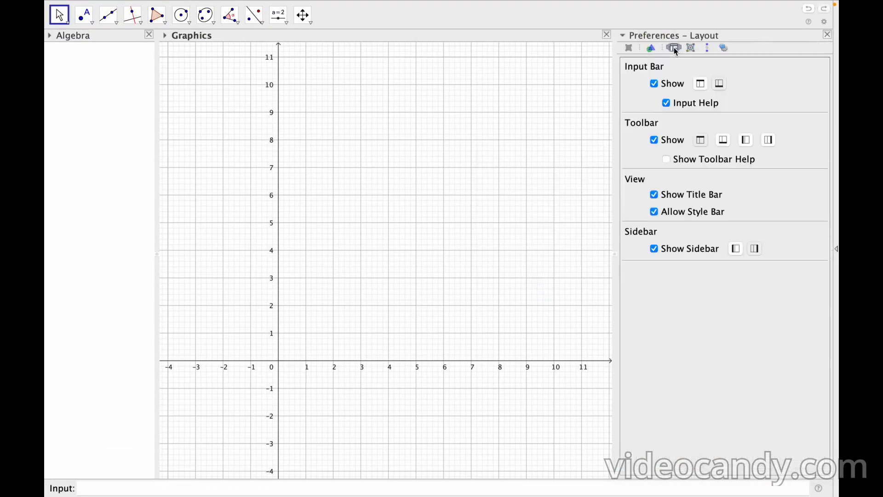
click(700, 84)
click(827, 53)
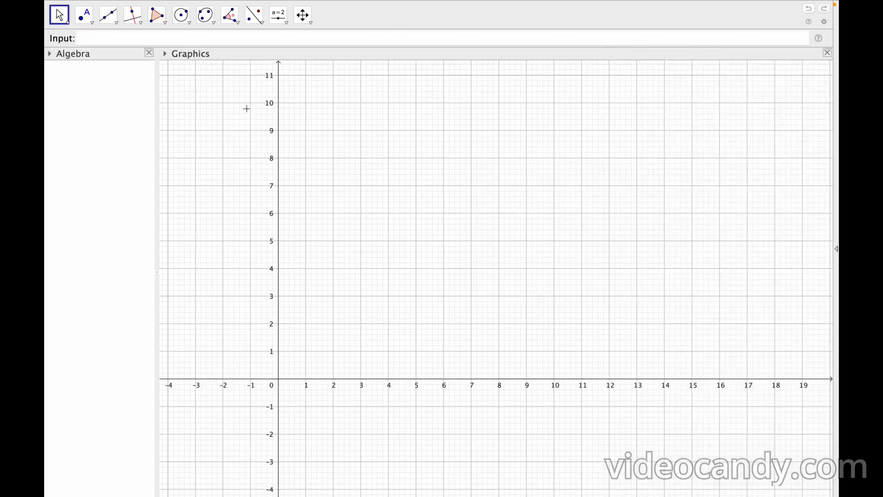
- Insert the irregular pentagon image irregpent_42614_lg into the graphics view
click(282, 22)
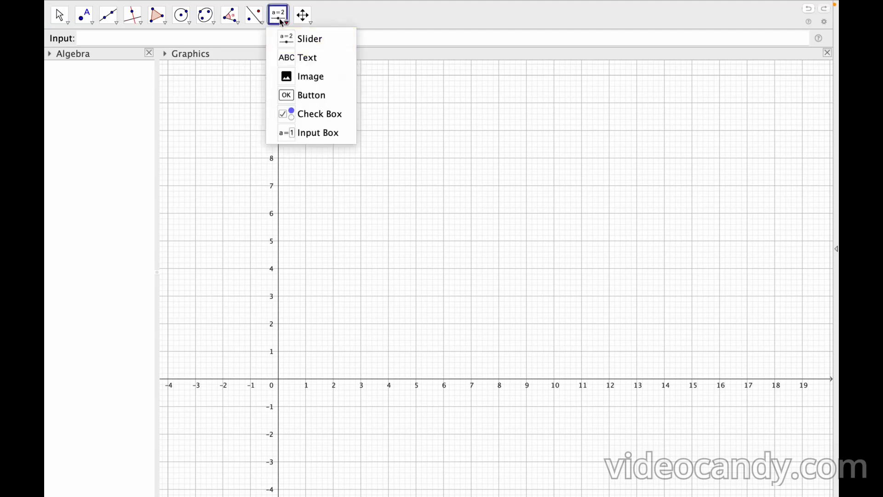
click(309, 82)
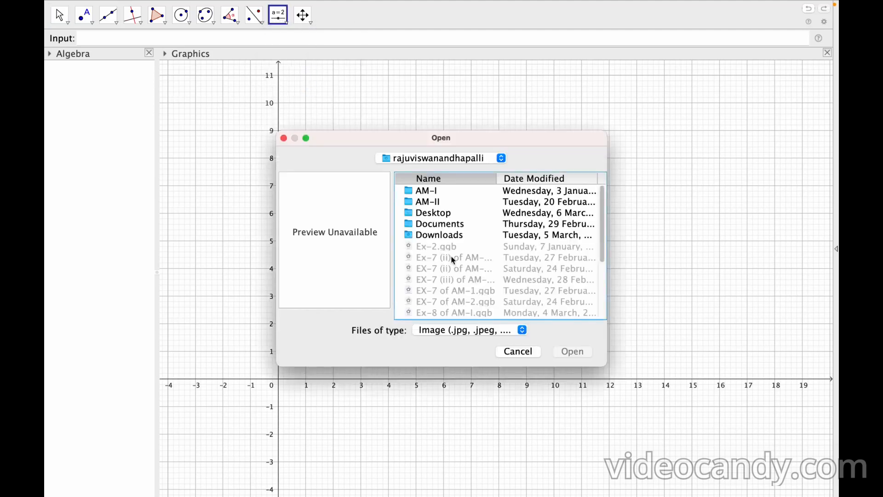
scroll(451, 257, down, 3)
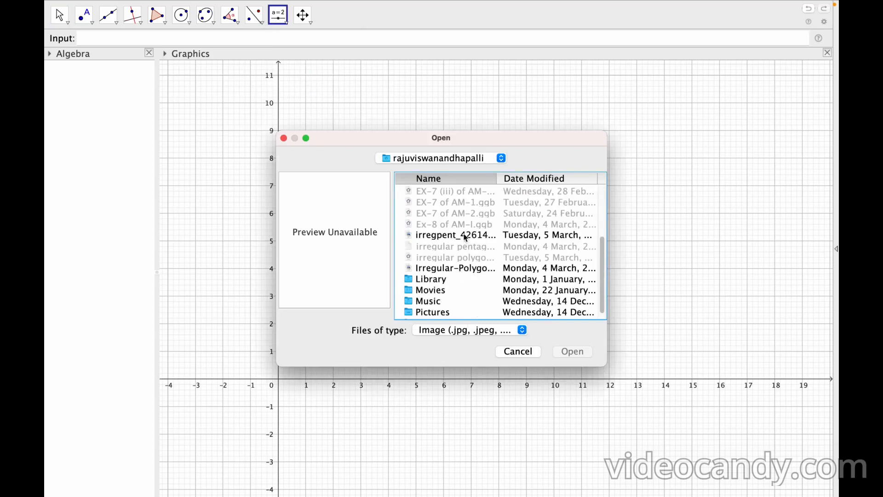
click(466, 269)
click(475, 233)
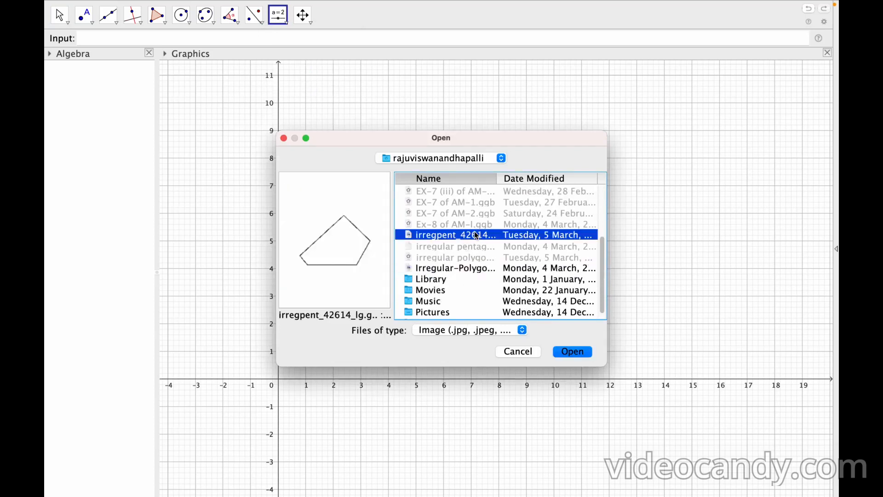
click(572, 352)
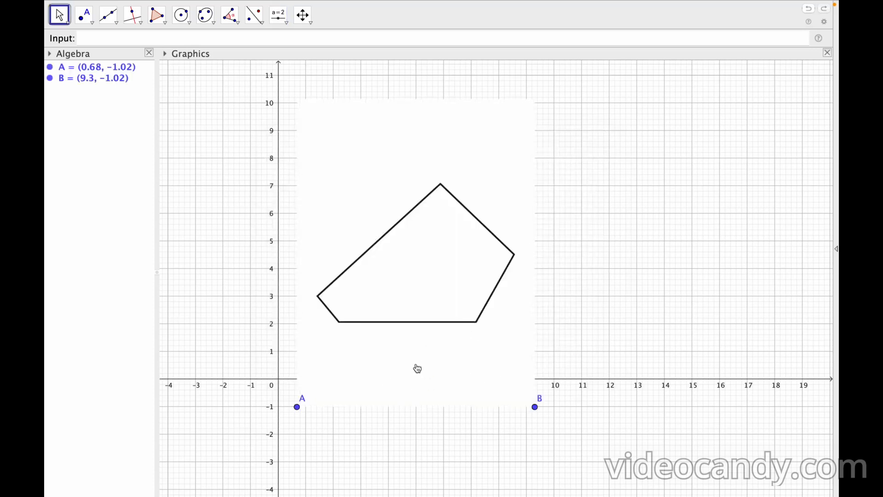
- Try to move the whole pentagon image so that its corner point A sits at about (2, -1)
click(337, 397)
drag(337, 397, 381, 400)
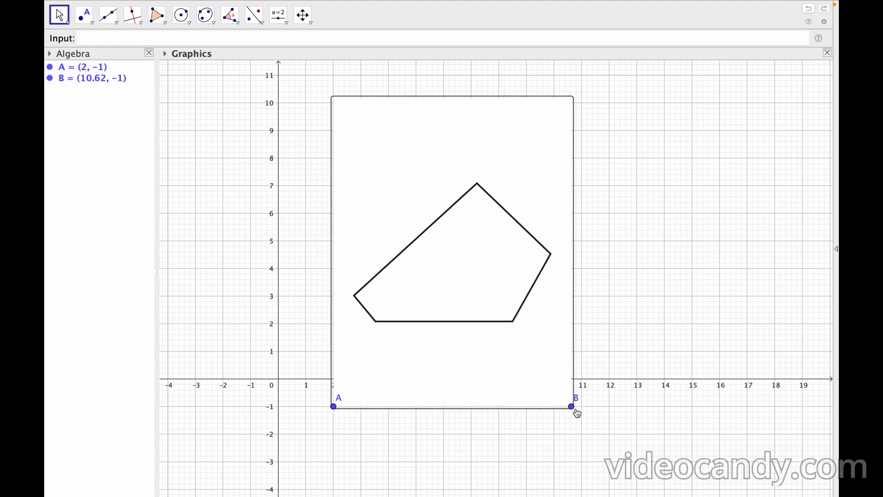
mouse_move(575, 412)
mouse_down()
mouse_move(558, 408)
mouse_move(578, 414)
mouse_up()
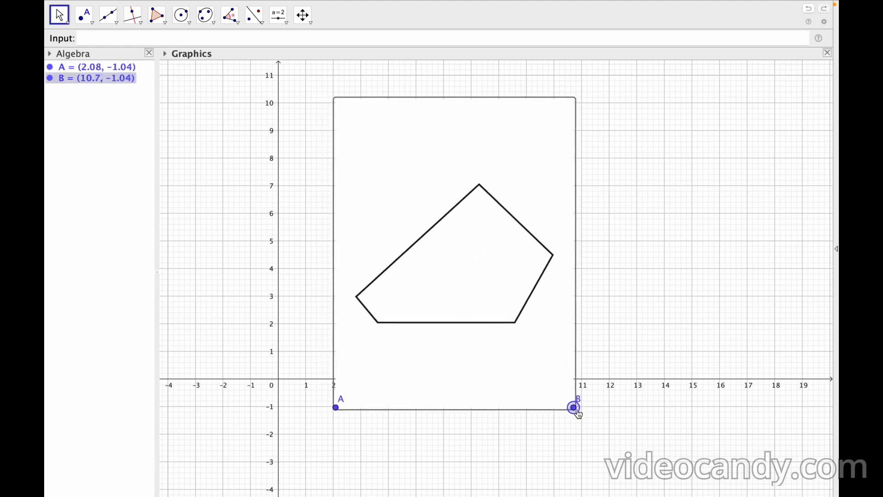
drag(336, 407, 335, 408)
double_click(334, 406)
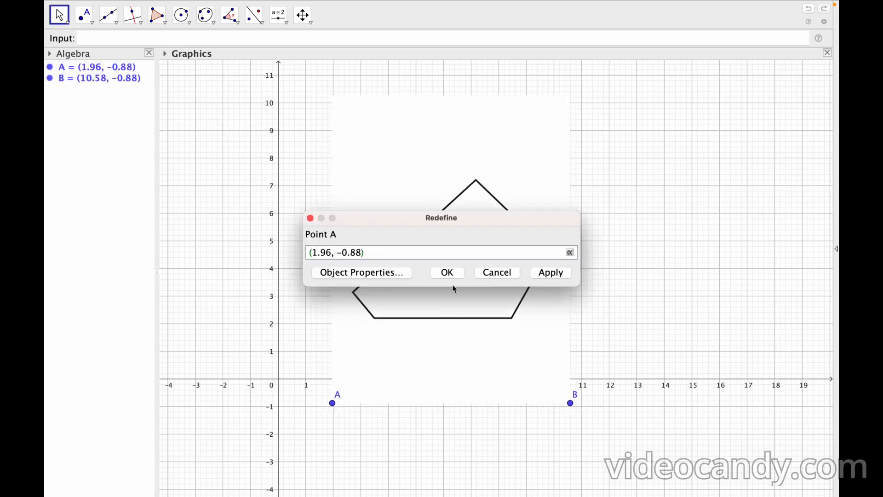
click(511, 275)
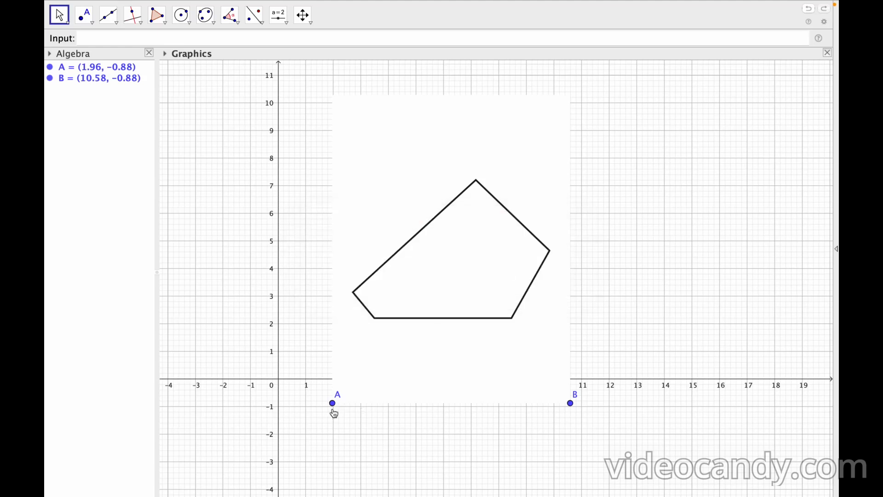
- Align and shrink the pentagon image by placing corner point A at (2, -1) and corner point B at (6, -1)
drag(333, 404, 336, 407)
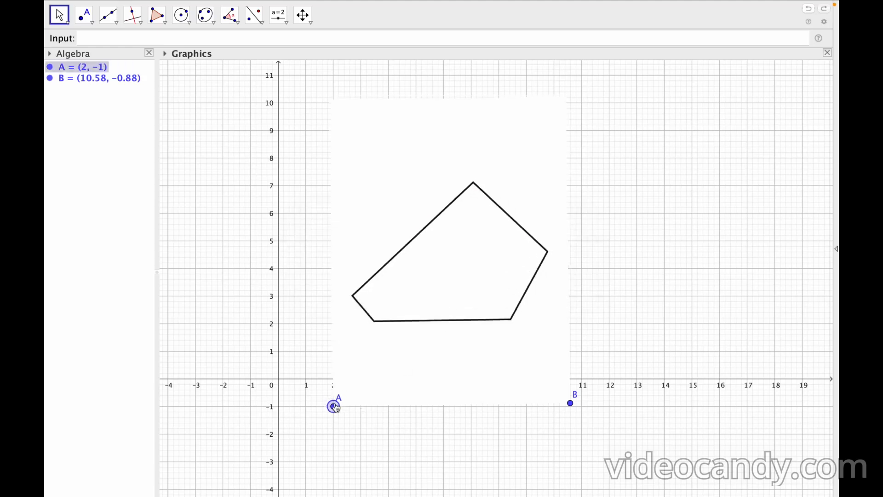
drag(572, 407, 556, 410)
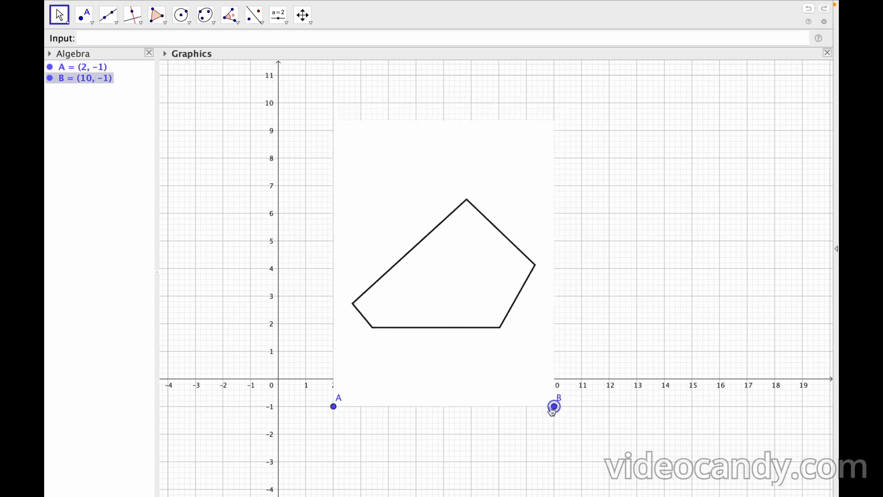
drag(554, 408, 484, 416)
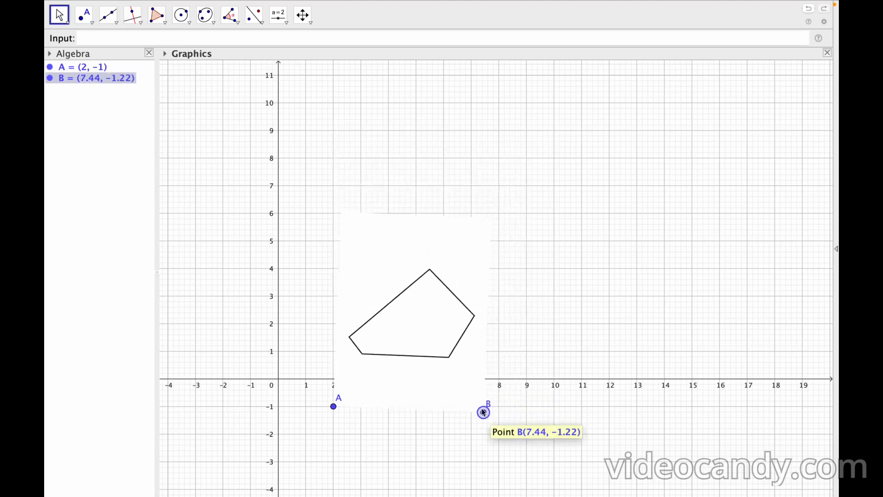
drag(489, 415, 446, 410)
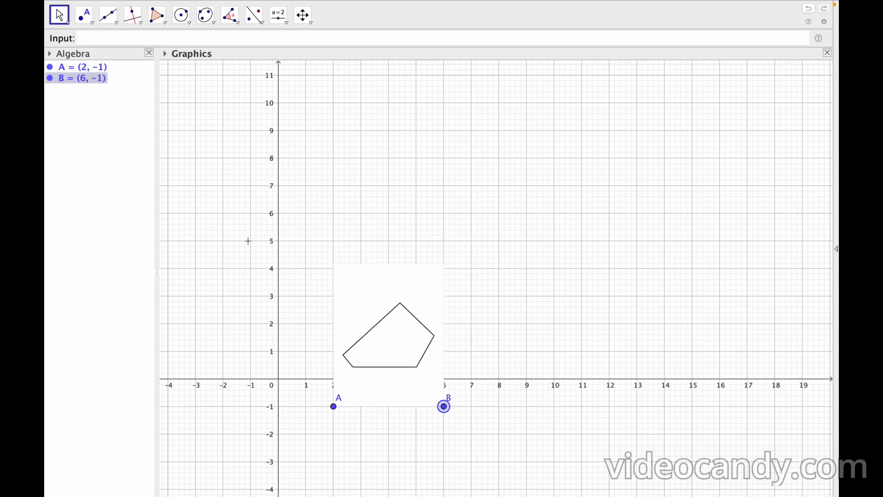
- Redefine corner point B of the image as (5.94, -1) in its object properties
right_click(97, 82)
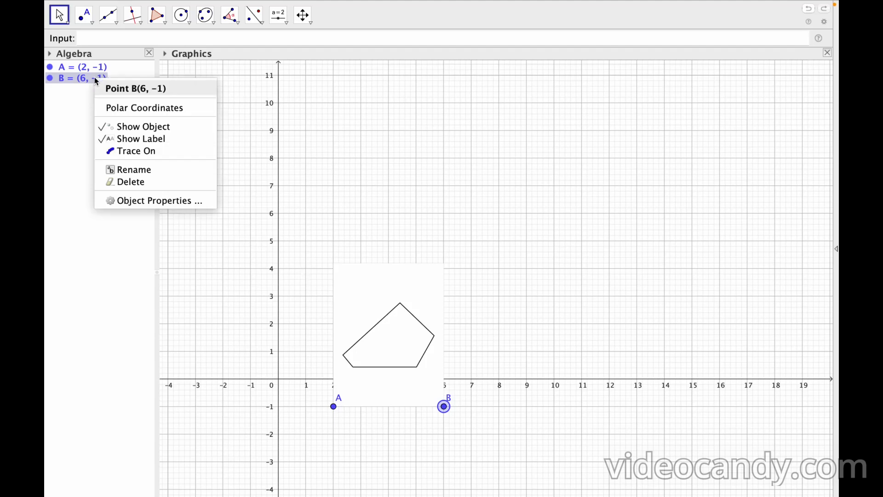
click(459, 147)
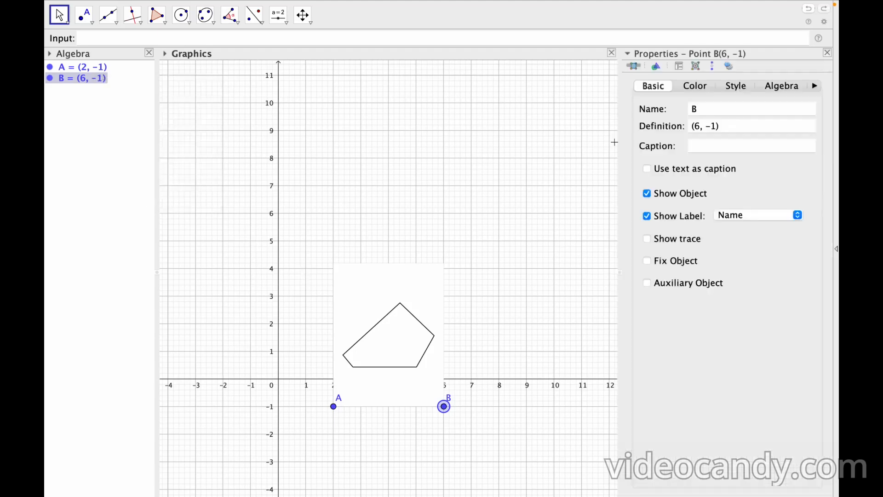
click(700, 130)
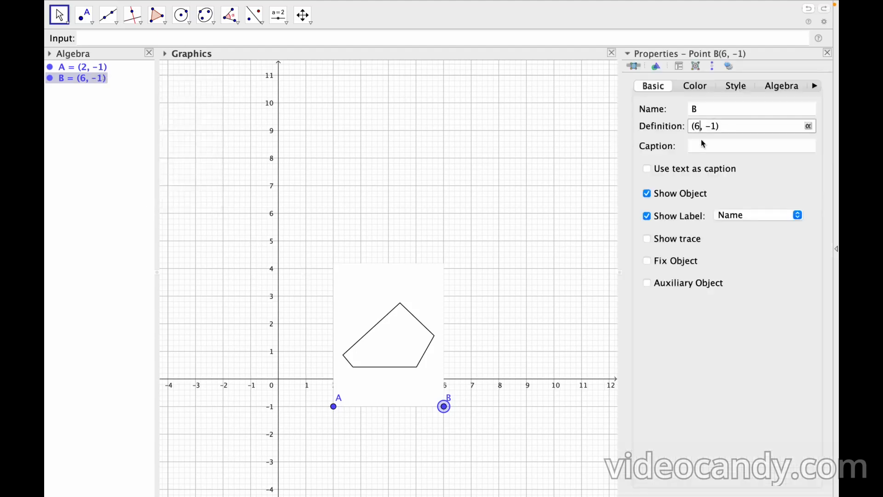
key(BackSpace)
text(5.94)
click(828, 53)
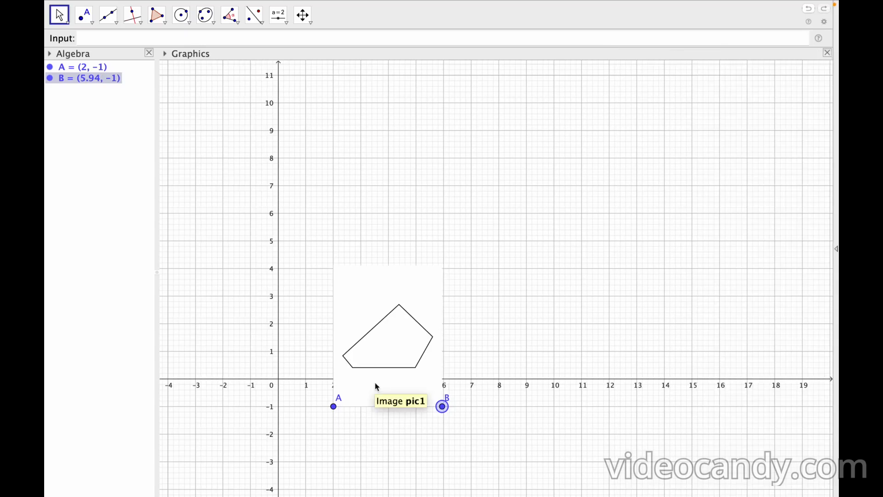
- Set the pentagon picture as a background image in its object properties
right_click(376, 290)
click(436, 386)
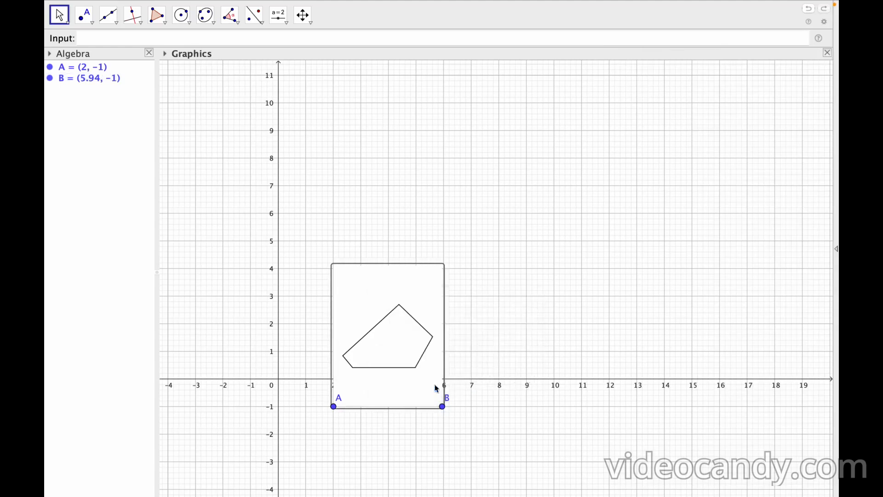
click(652, 240)
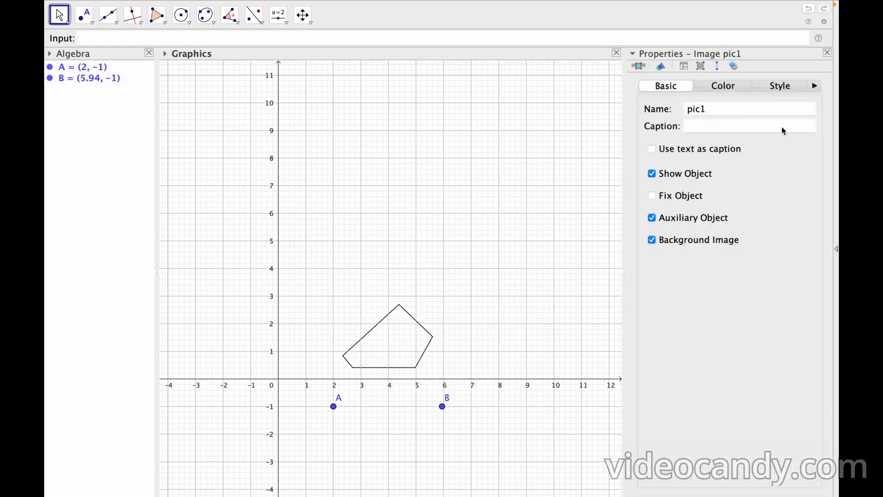
- Place points on the pentagon's five corners at about (2.34, 0.81), (4.38, 2.68), (5.61, 1.53), (4.97, 0.4) and (2.72, 0.38)
click(828, 53)
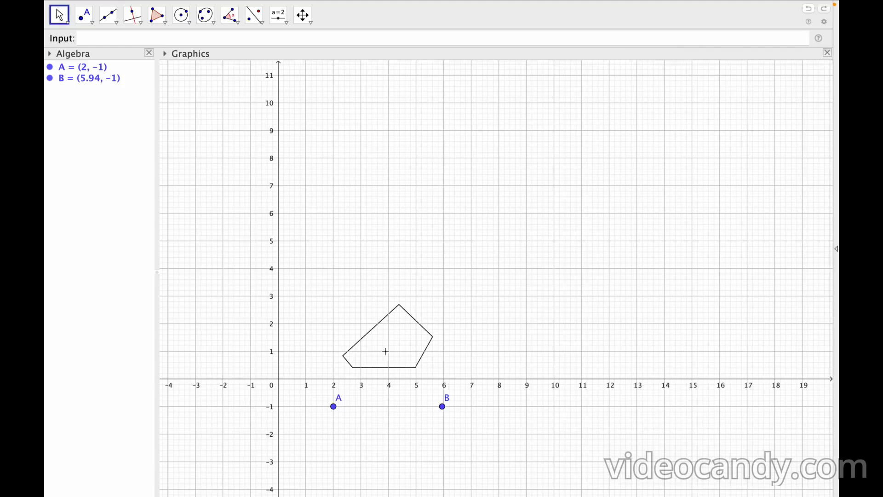
scroll(386, 351, down, 1)
scroll(385, 352, up, 3)
scroll(385, 351, up, 4)
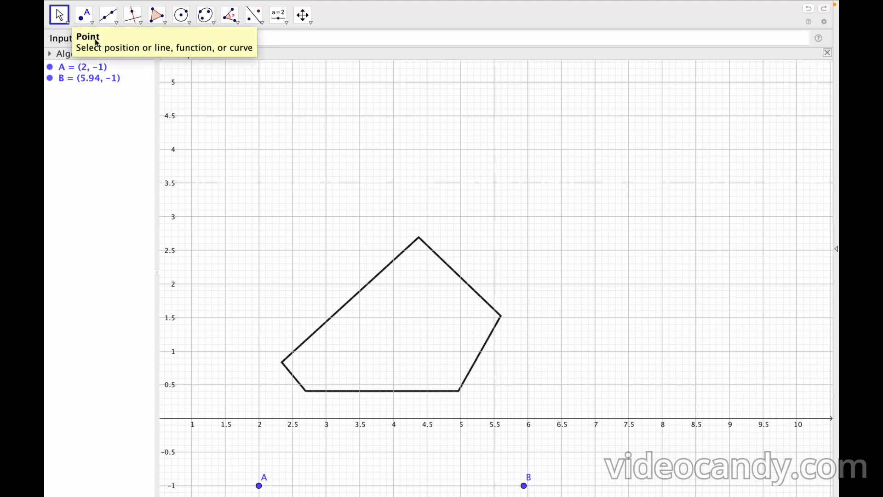
click(90, 23)
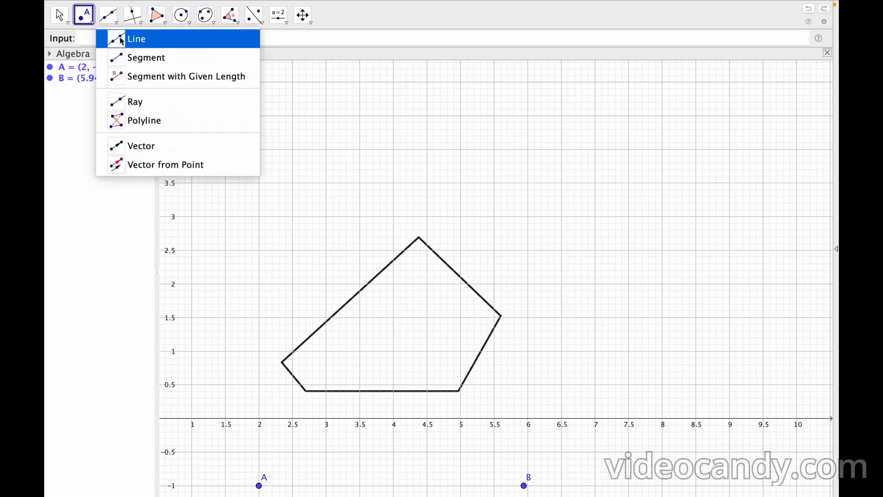
click(109, 43)
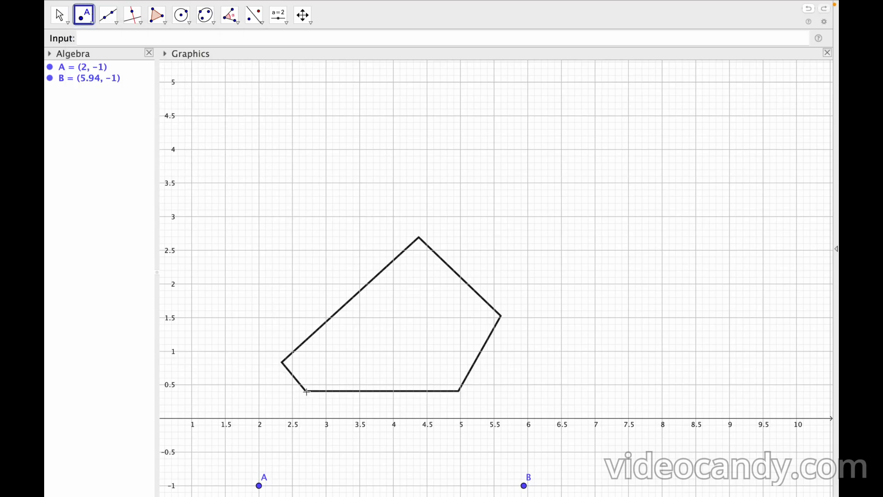
click(283, 363)
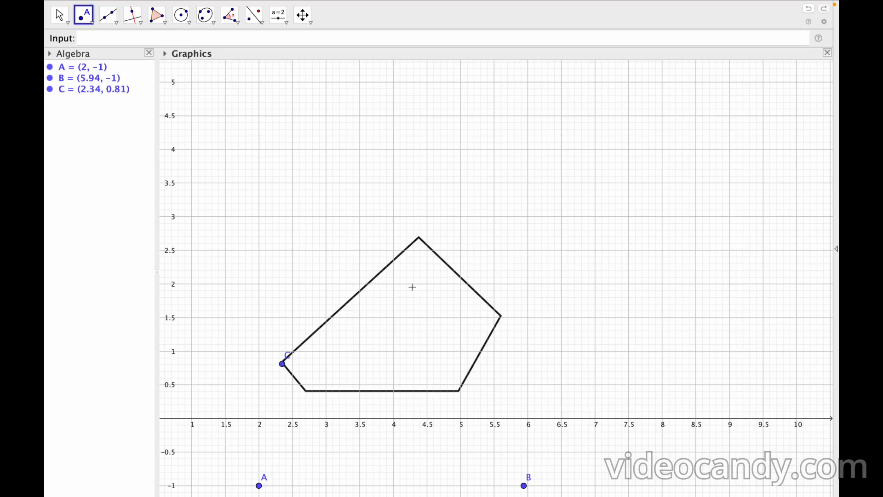
click(419, 237)
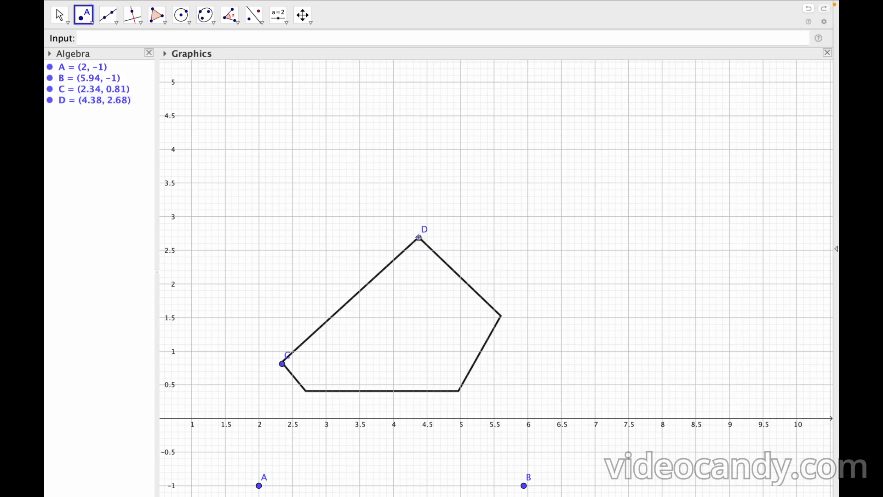
click(502, 316)
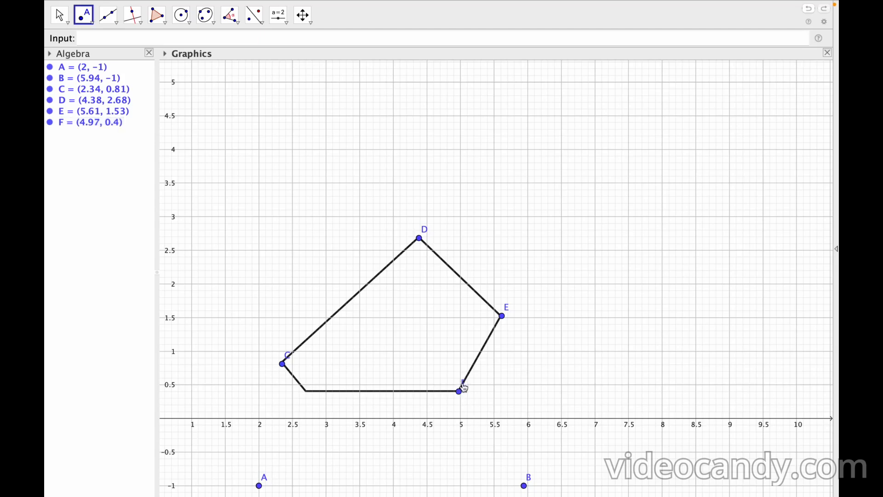
click(307, 392)
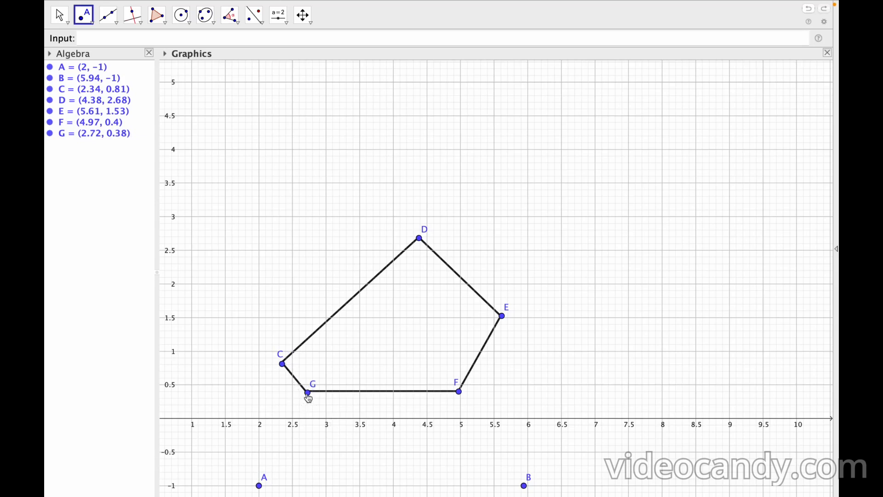
- Fine-tune corner points G and C against the pentagon outline, moving C to about (2.35, 0.84)
drag(307, 392, 309, 394)
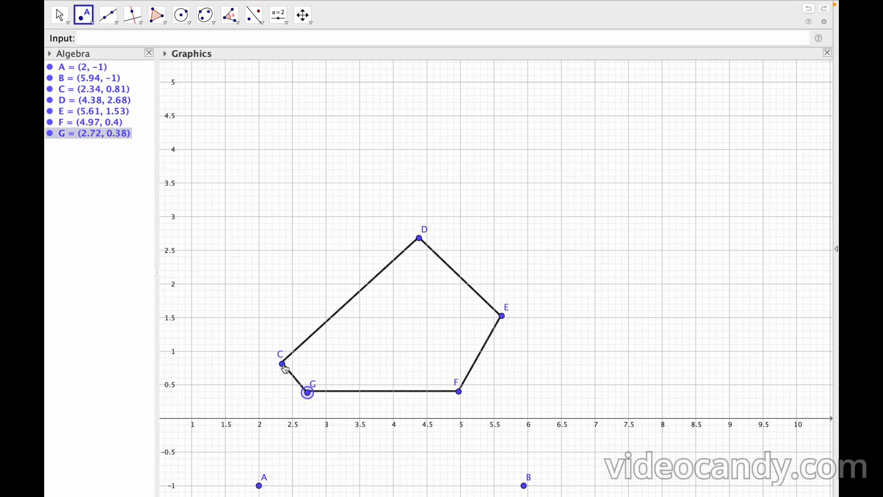
drag(285, 368, 284, 366)
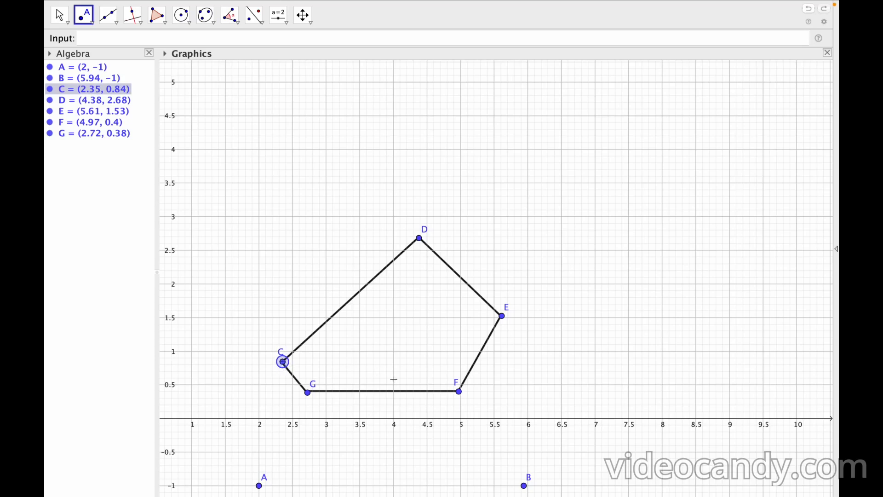
click(405, 349)
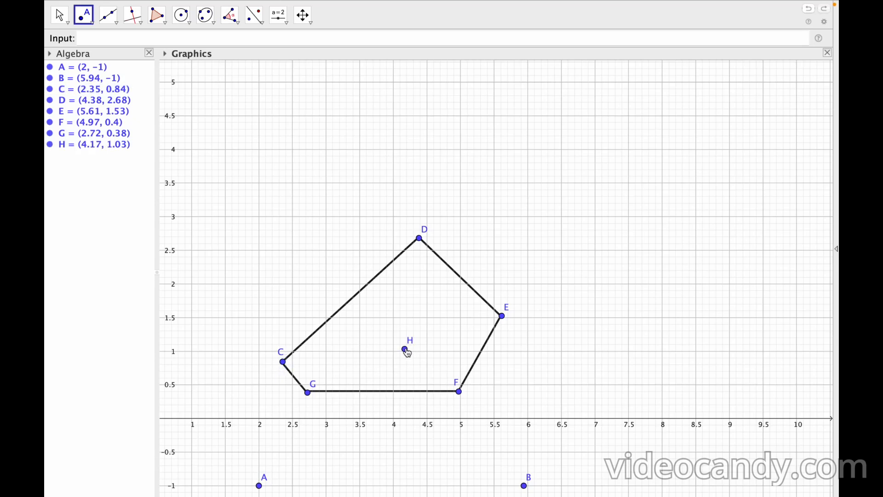
right_click(407, 352)
click(457, 438)
- Set the labels of the pentagon's lower corner points G and F to show Name & Value
click(60, 16)
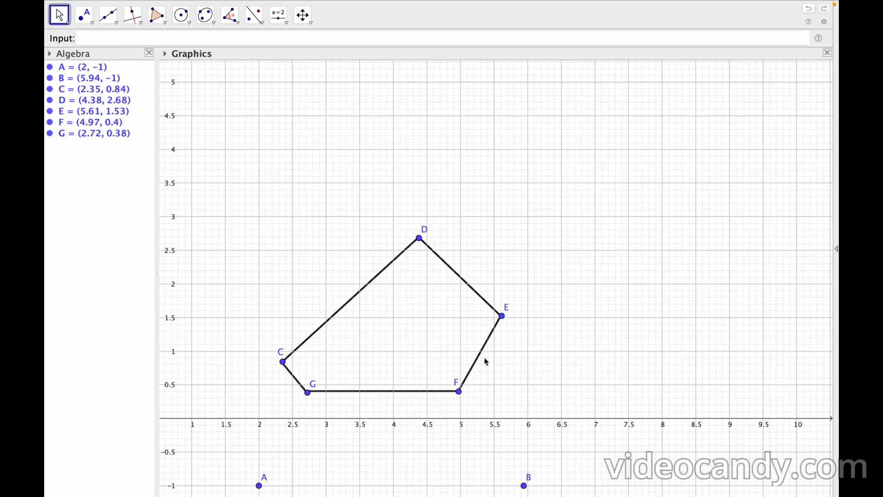
right_click(308, 394)
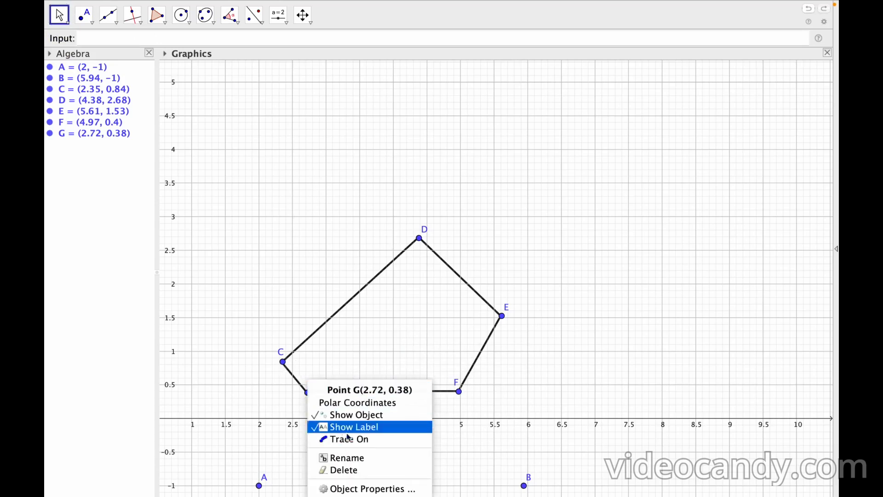
click(357, 488)
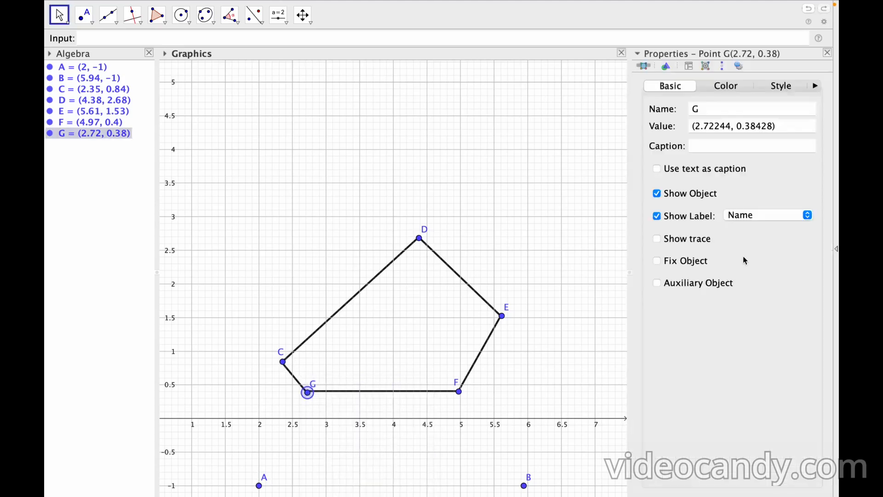
click(782, 216)
click(776, 228)
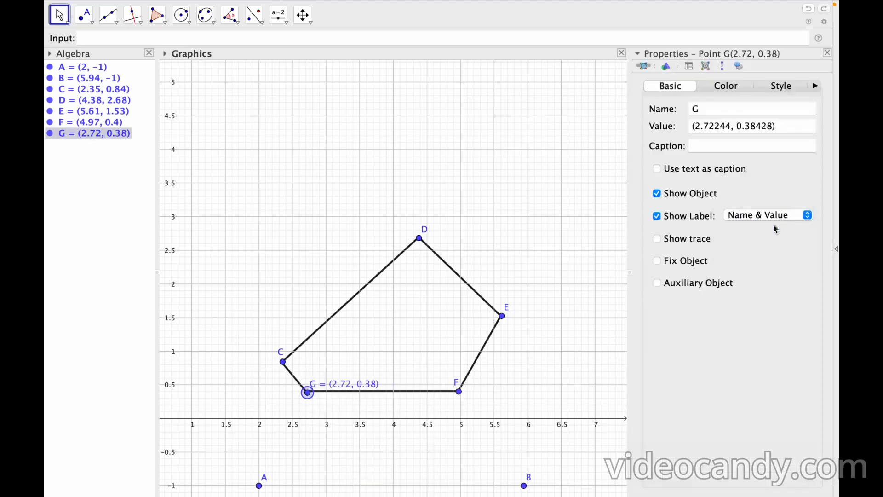
right_click(458, 392)
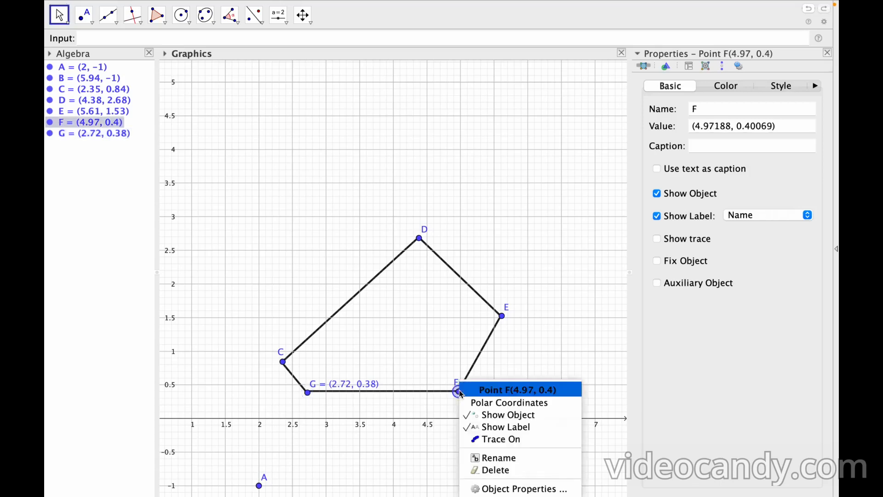
click(515, 489)
click(750, 216)
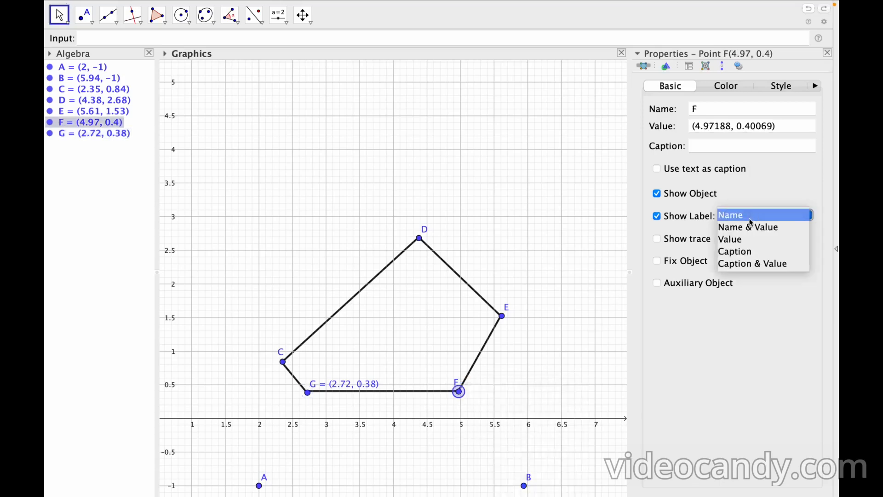
click(744, 228)
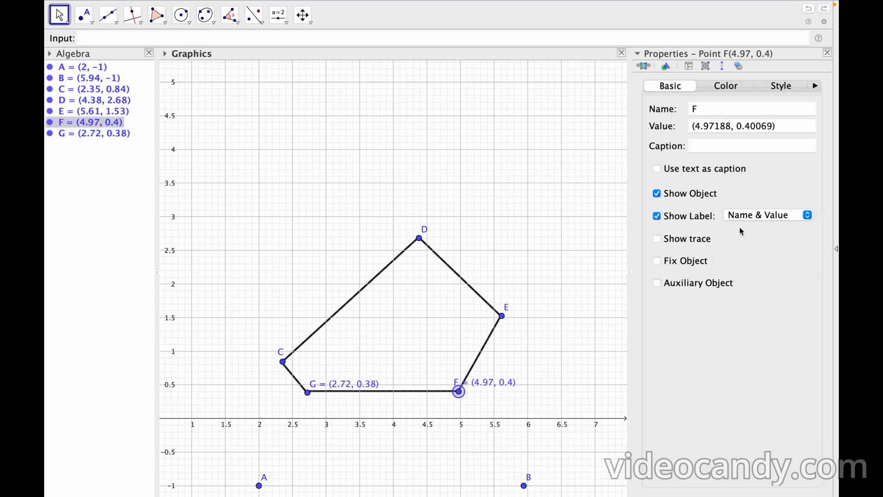
- Set the labels of the pentagon's corner points E and D to show Name & Value
right_click(503, 316)
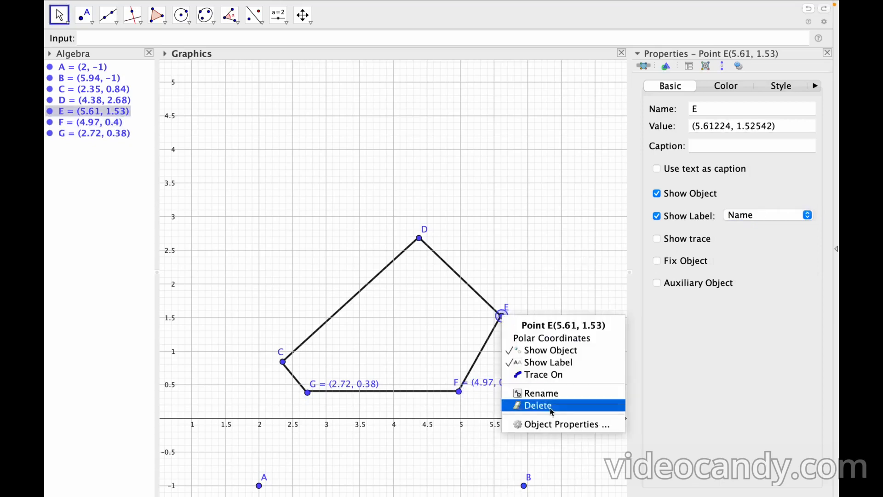
click(550, 423)
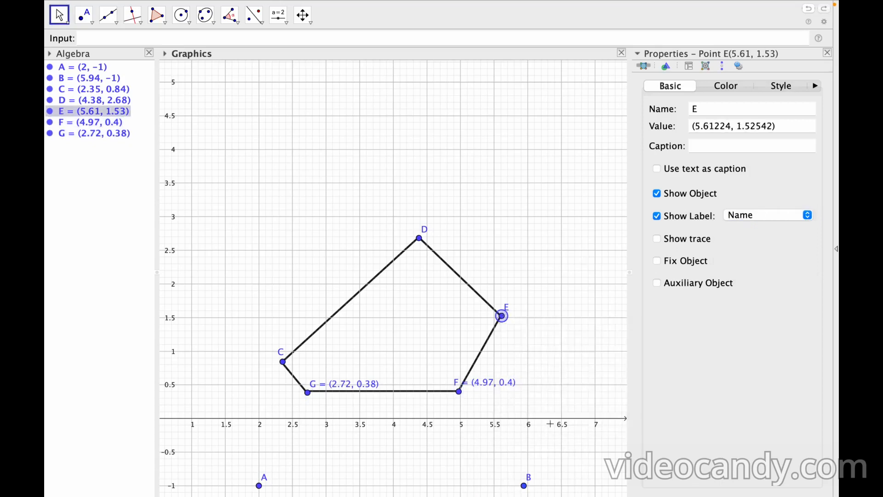
click(757, 215)
click(756, 228)
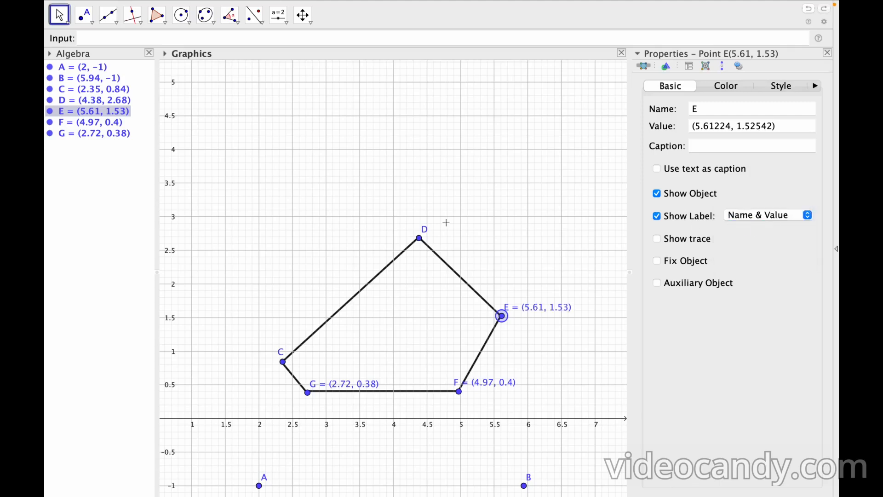
right_click(421, 240)
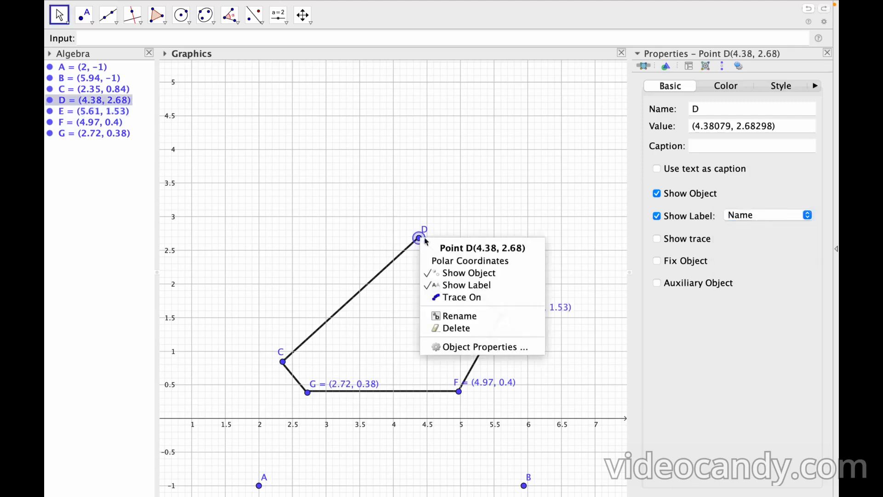
click(469, 349)
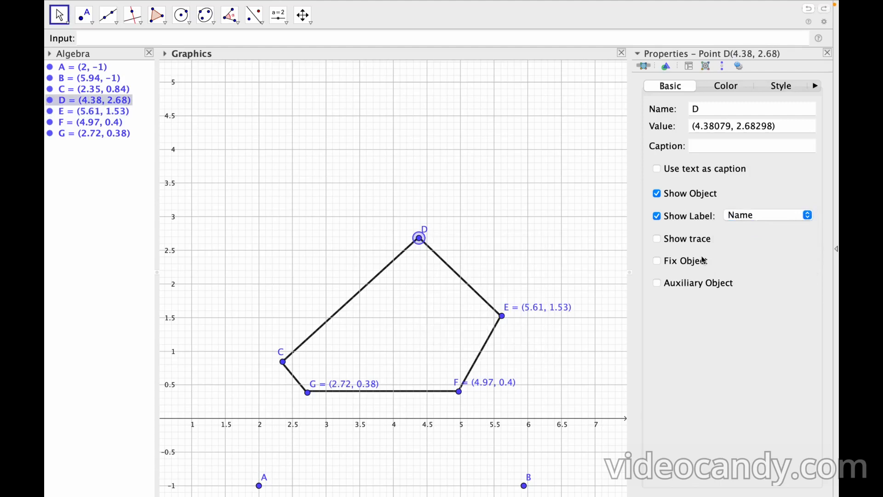
click(777, 217)
click(773, 229)
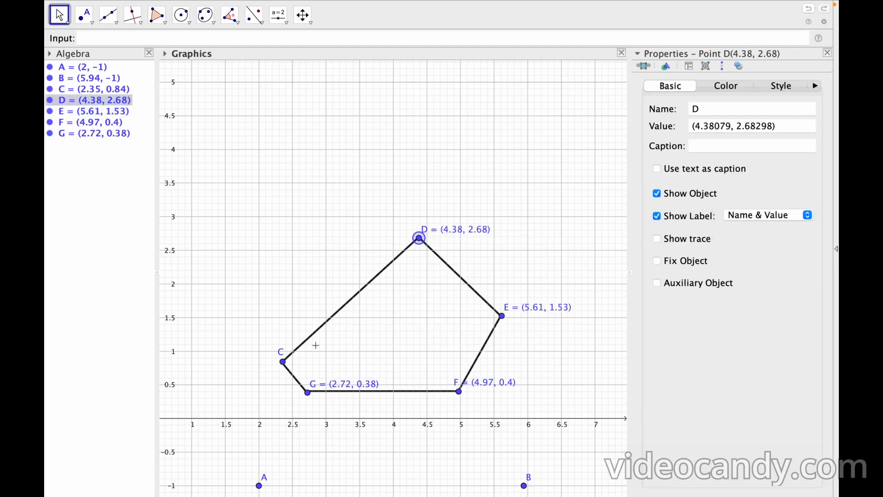
- Set the label of corner point C to show Name & Value and close its object properties
right_click(284, 363)
click(317, 471)
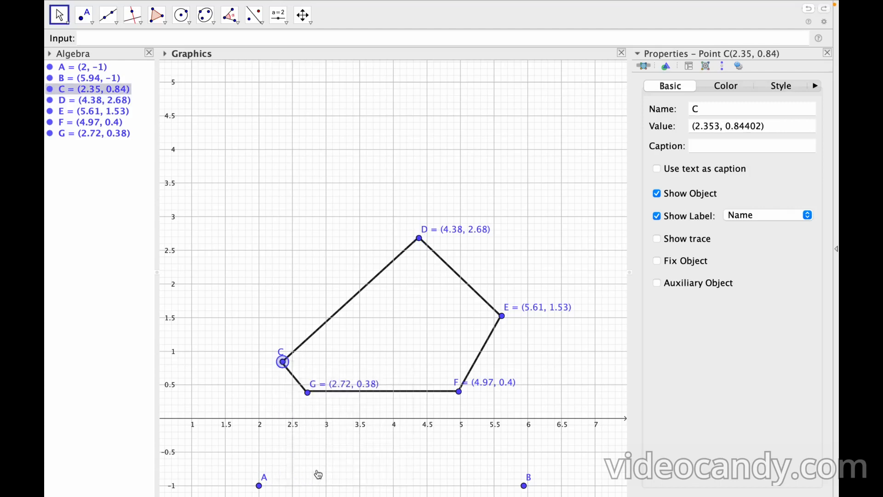
click(755, 219)
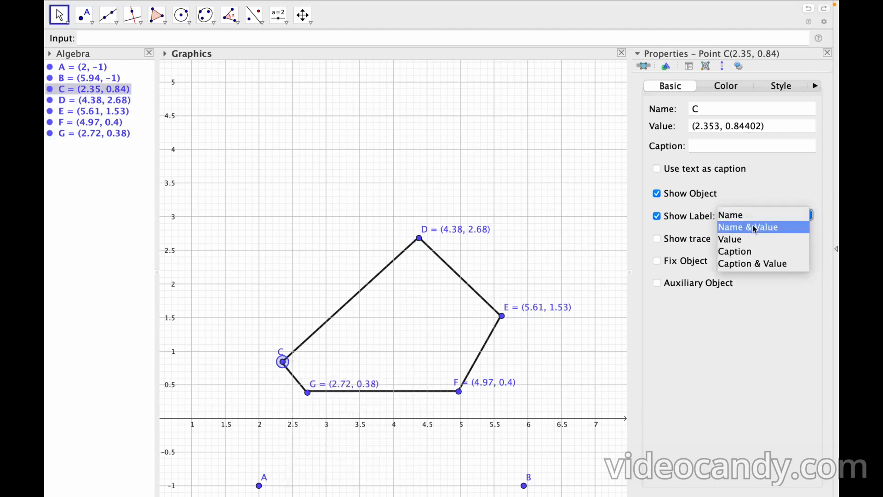
click(754, 226)
click(827, 52)
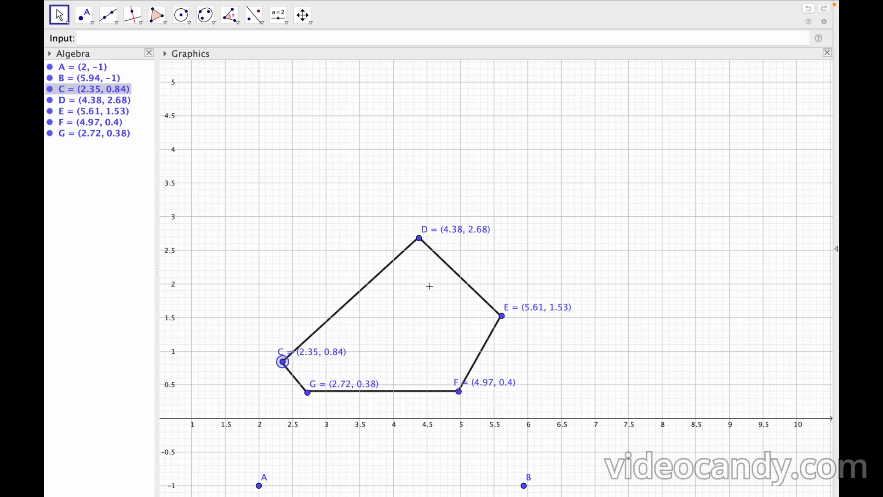
- Create a line named l1 through point D parallel to yAxis using the Line command
click(129, 42)
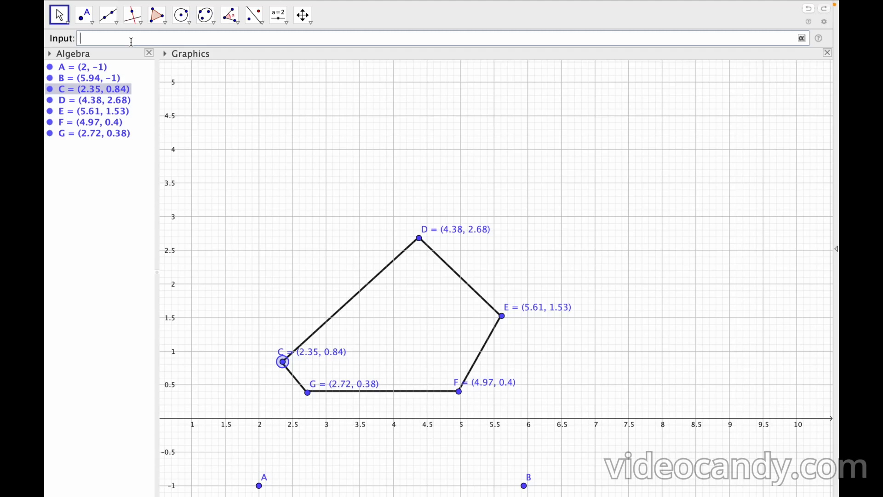
text(l1:line)
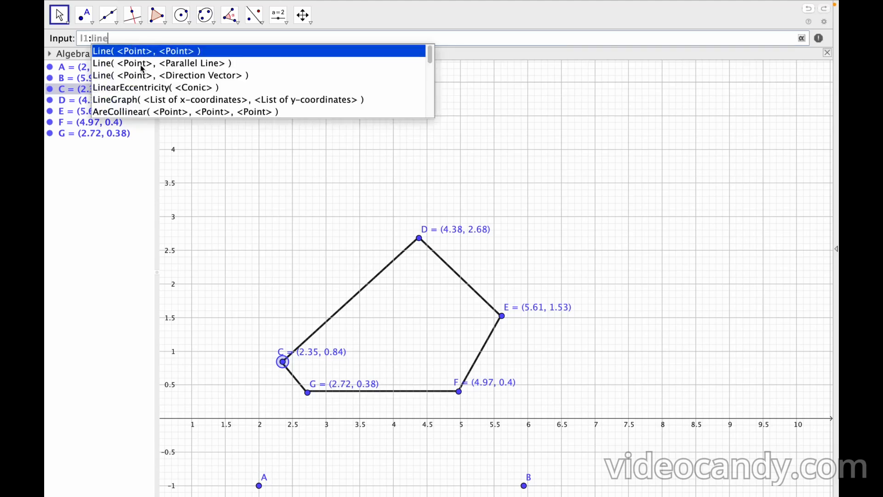
click(143, 65)
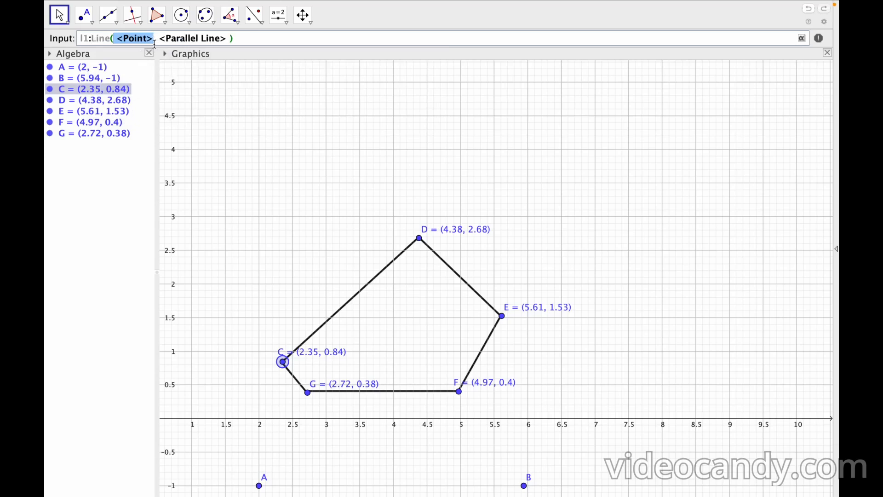
text(D)
drag(126, 38, 193, 39)
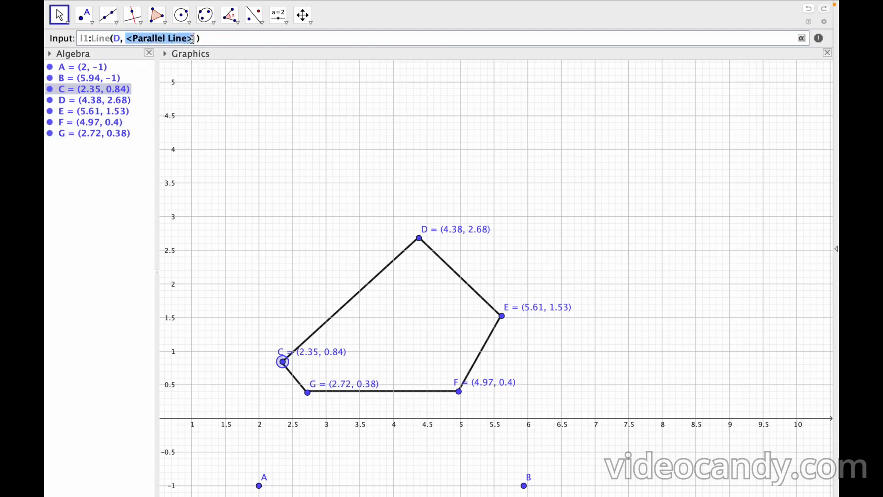
text(yAxis)
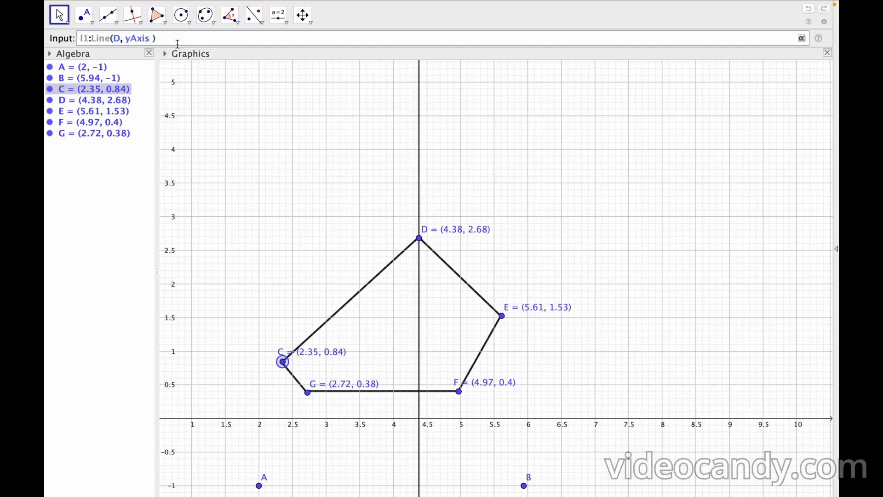
key(Return)
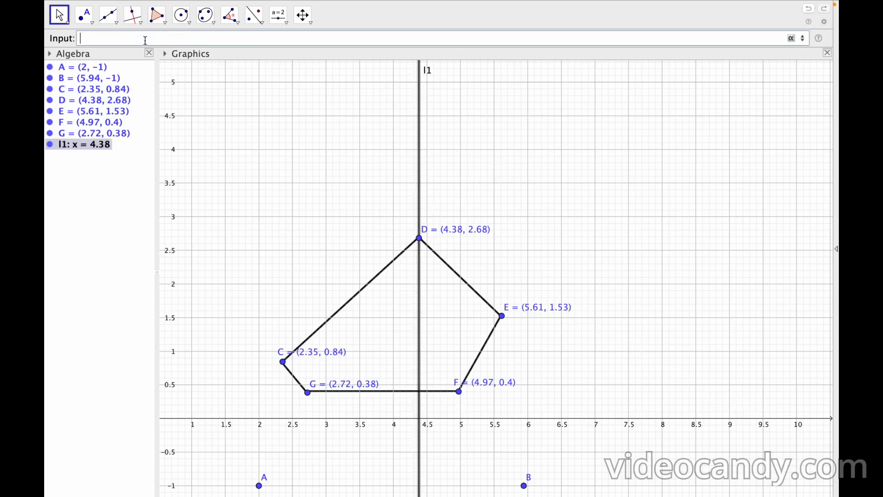
- Create a line named l2 through point F parallel to yAxis using the Line command
text(le)
text(l Li)
text(ne)
click(160, 62)
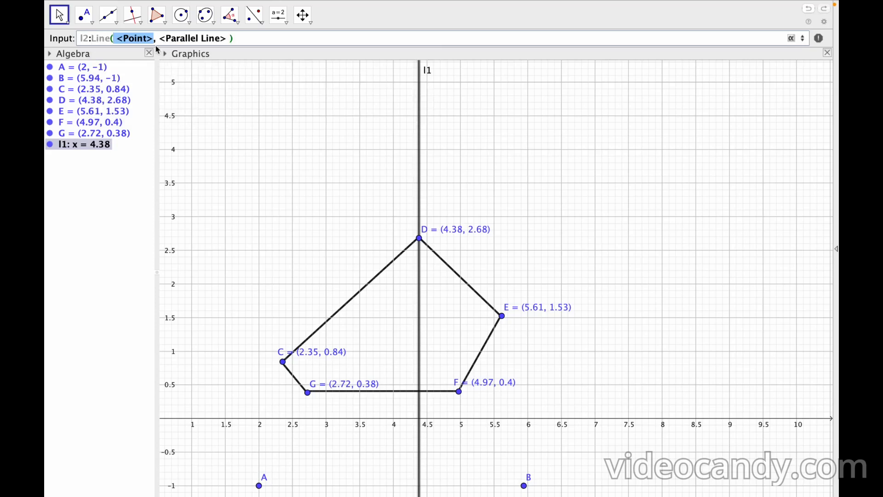
text(F)
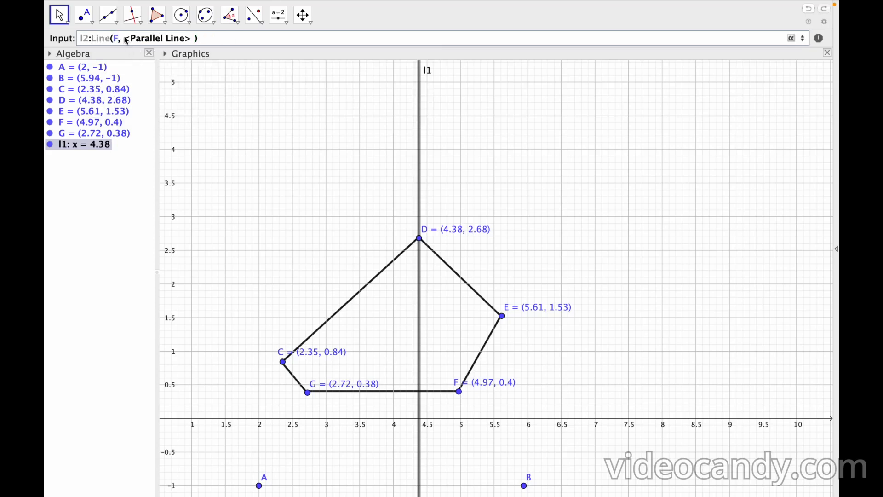
mouse_move(124, 40)
mouse_down()
mouse_move(191, 40)
mouse_move(127, 42)
mouse_up()
click(191, 40)
text(l2:Line(F, y)
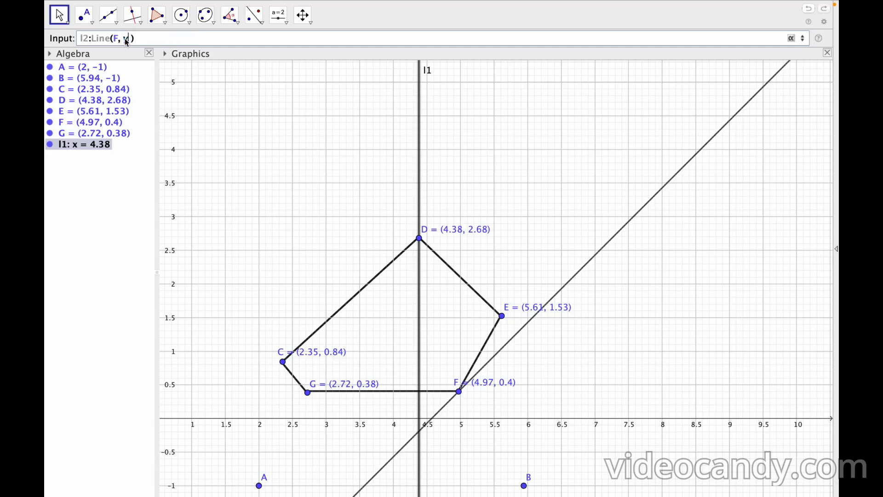
text(Axis)
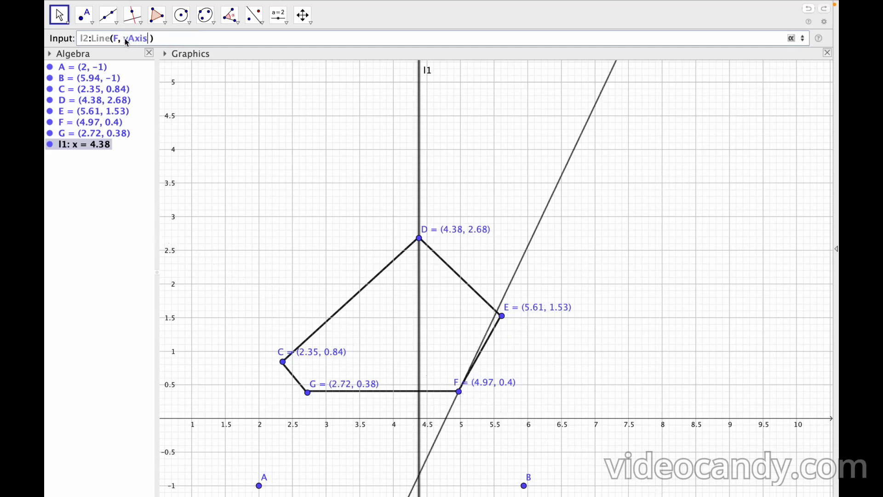
key(Return)
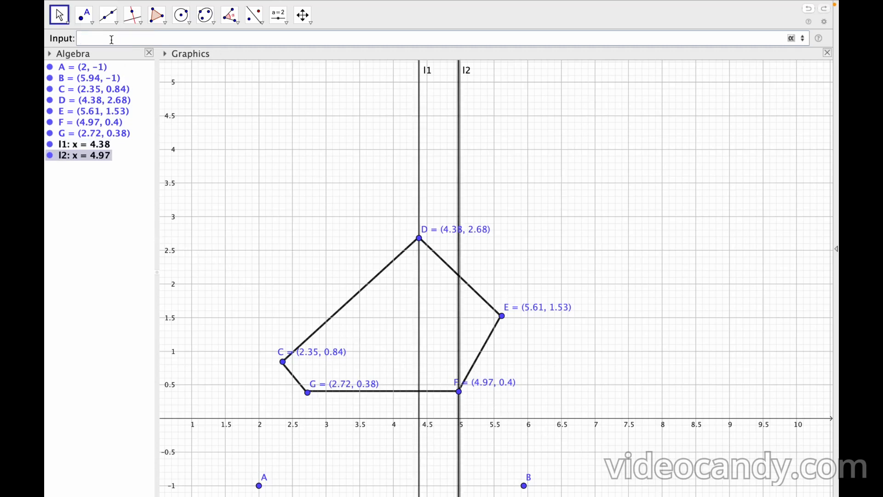
- Create a line named l3 through point G parallel to yAxis using the Line command
text(l)
key(BackSpace)
text(3:line)
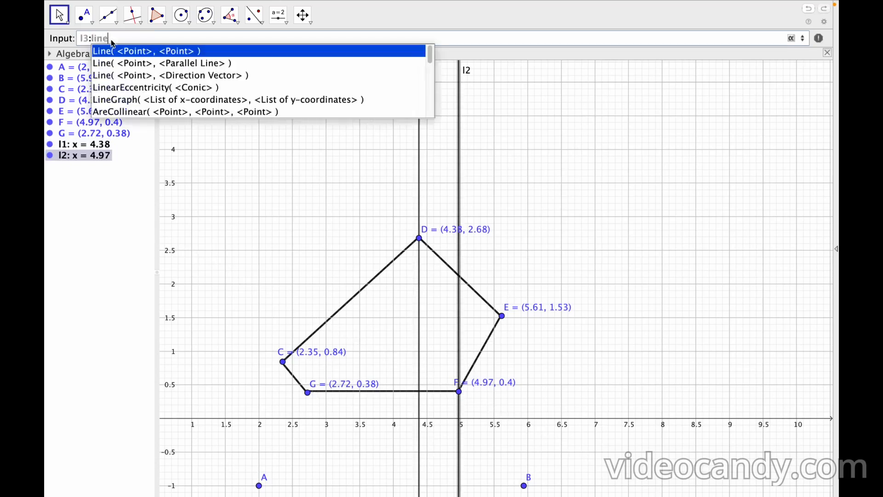
click(136, 64)
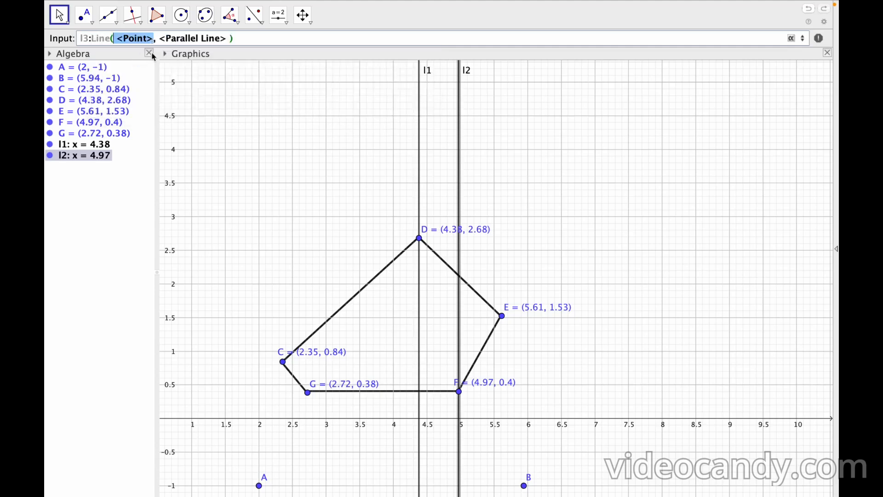
text(G)
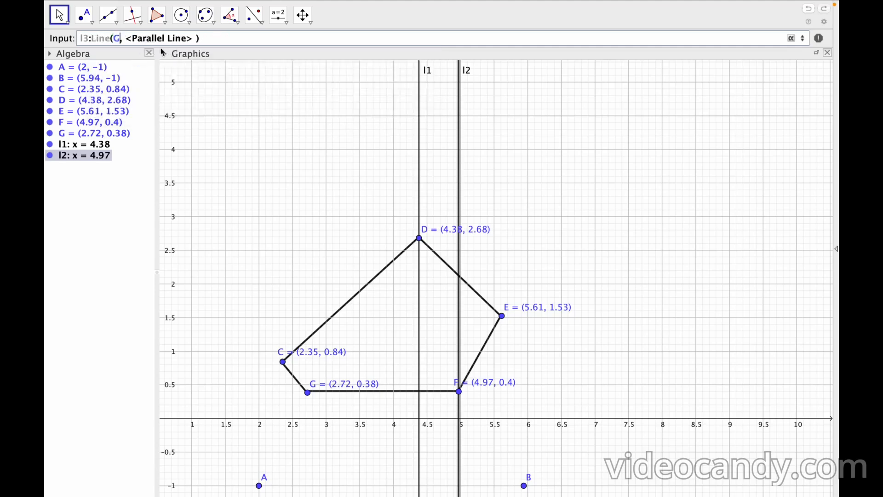
drag(128, 39, 193, 38)
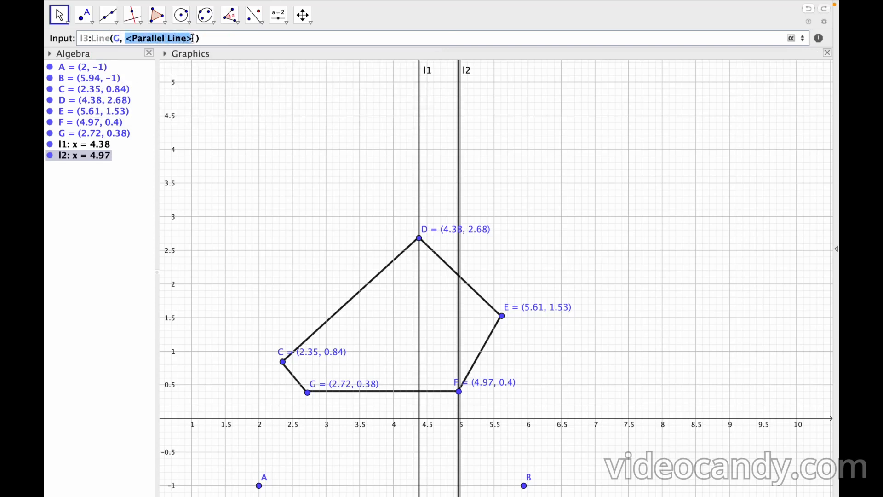
text(y)
text(Axis)
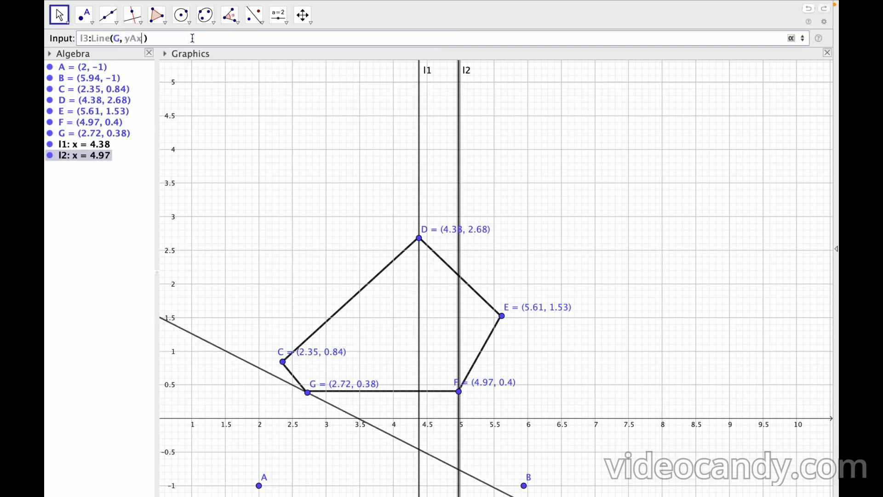
key(Return)
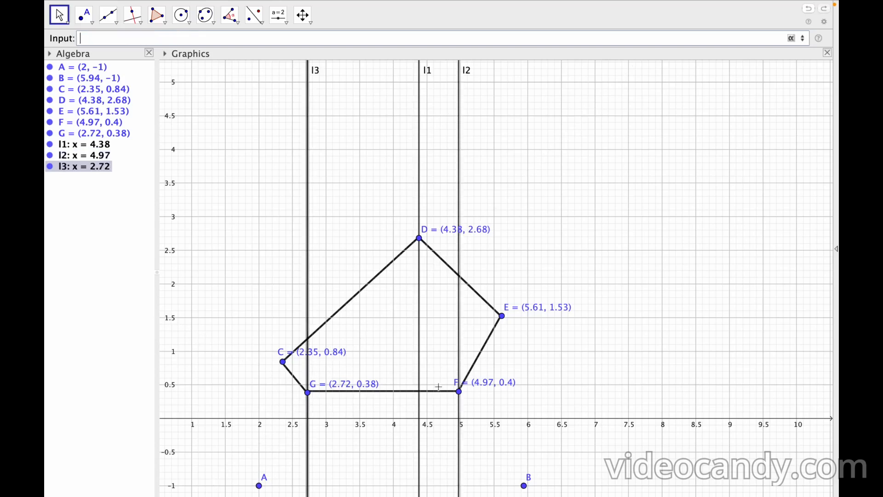
- Place points where l1 crosses the pentagon's edge GF, l2 crosses edge DE and l3 crosses edge CD
click(84, 16)
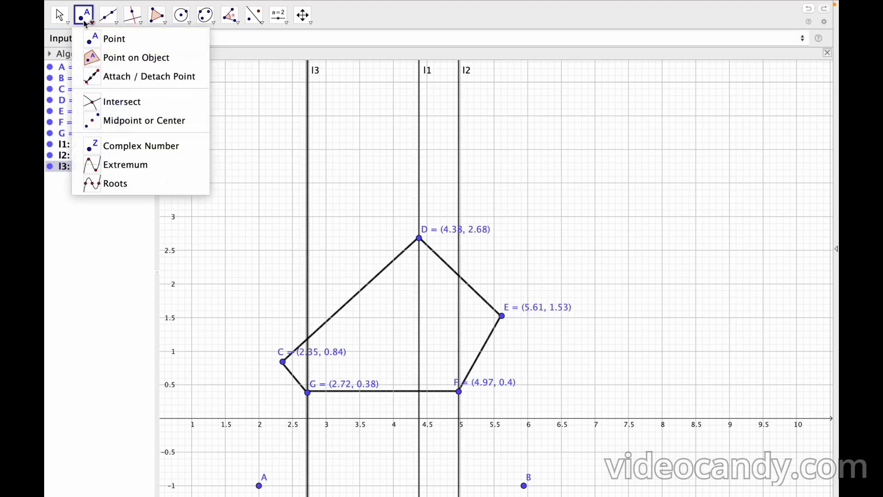
click(110, 46)
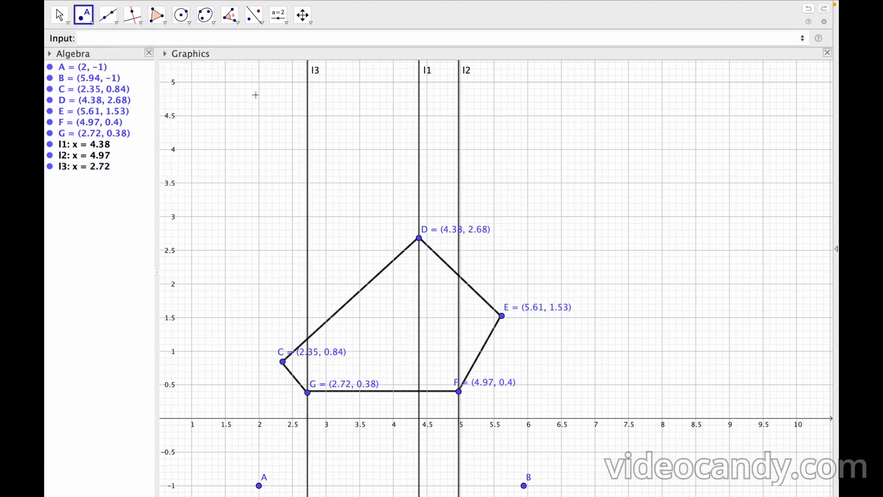
click(419, 392)
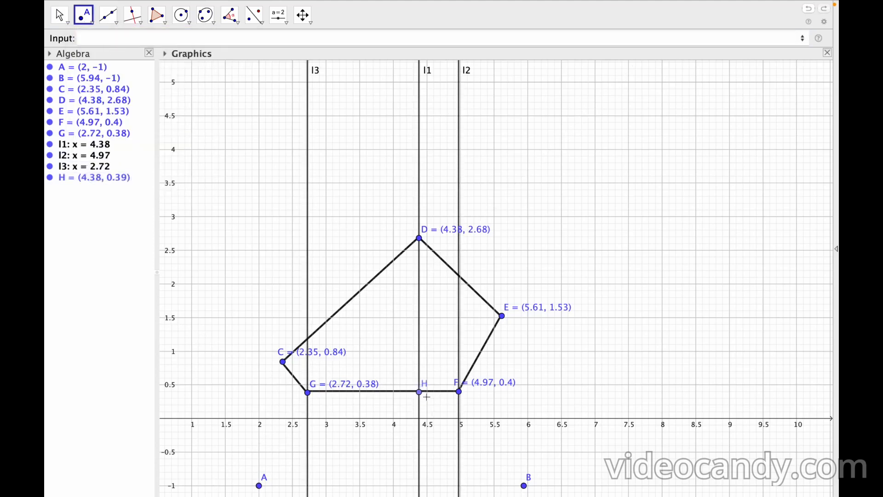
click(459, 276)
click(308, 340)
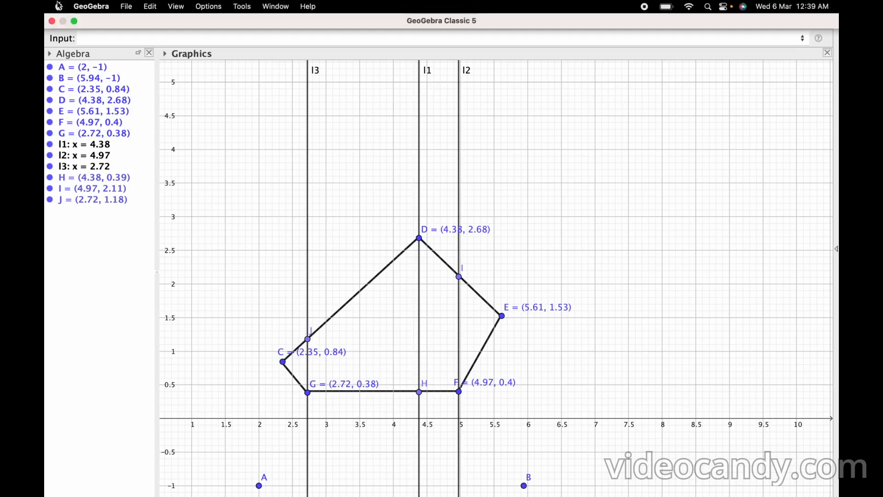
- Set the labels of points H on l1 and I on l2 to show Name & Value
mouse_move(52, 6)
click(61, 17)
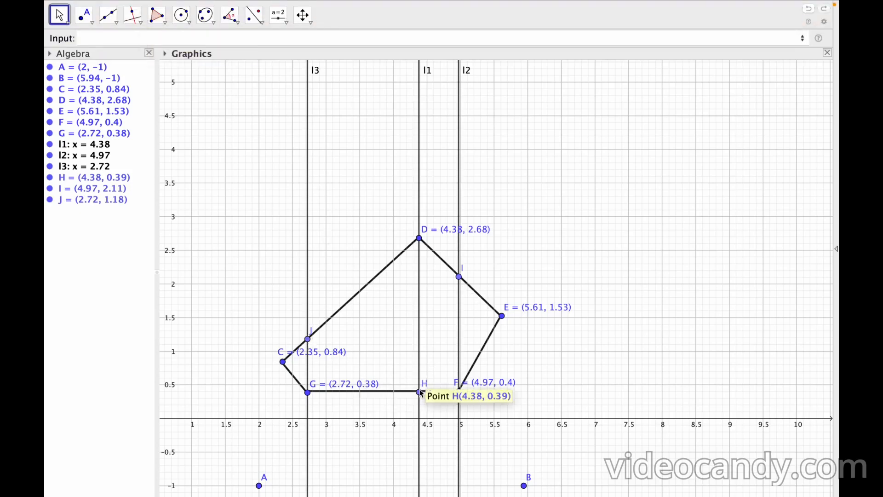
right_click(420, 392)
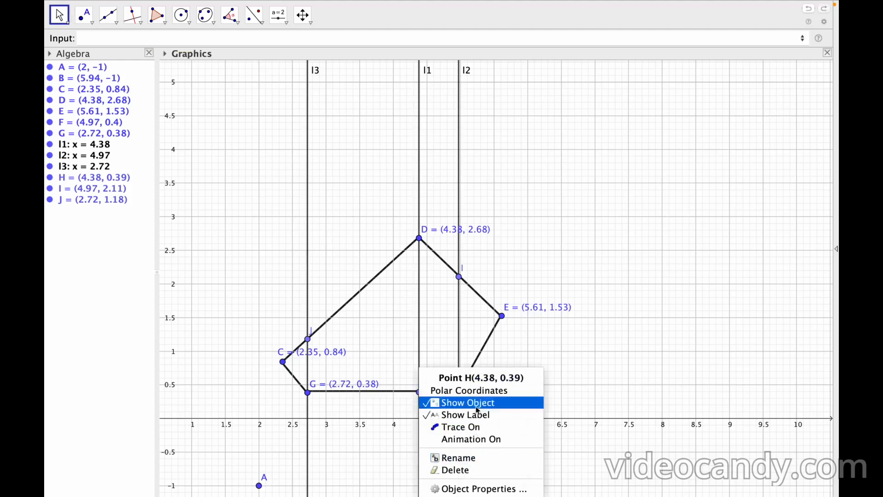
click(473, 489)
click(774, 219)
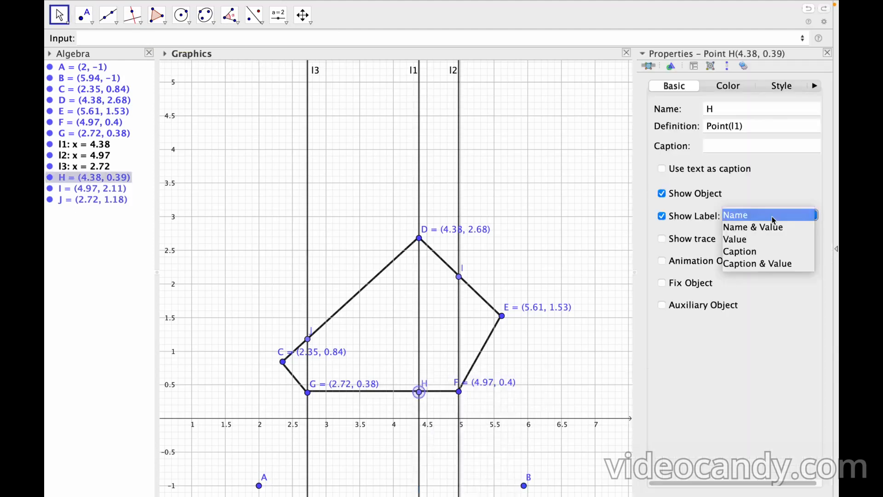
click(773, 227)
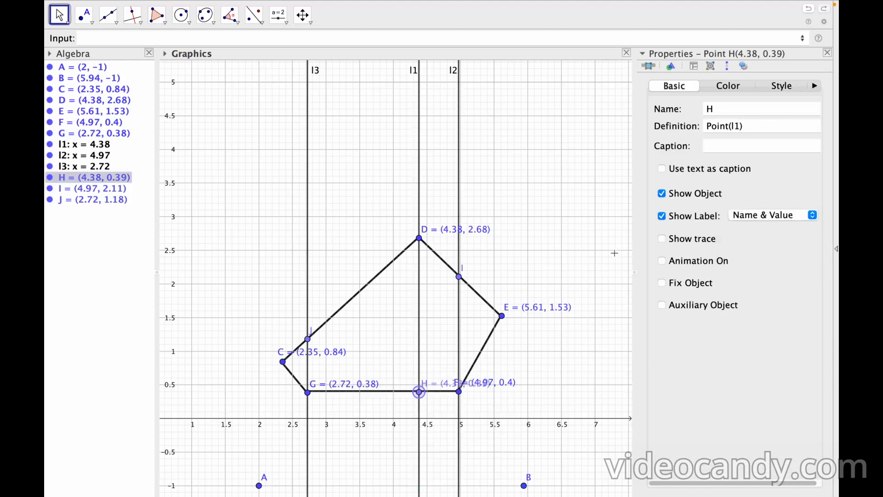
right_click(460, 278)
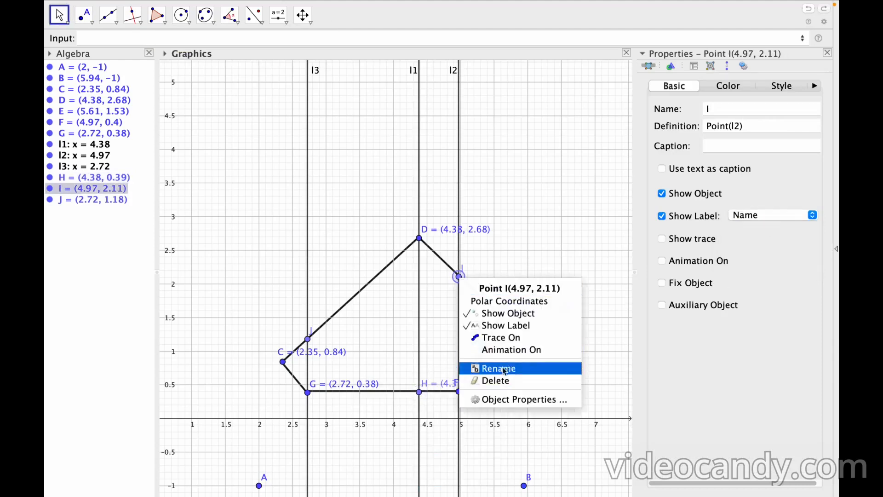
click(515, 403)
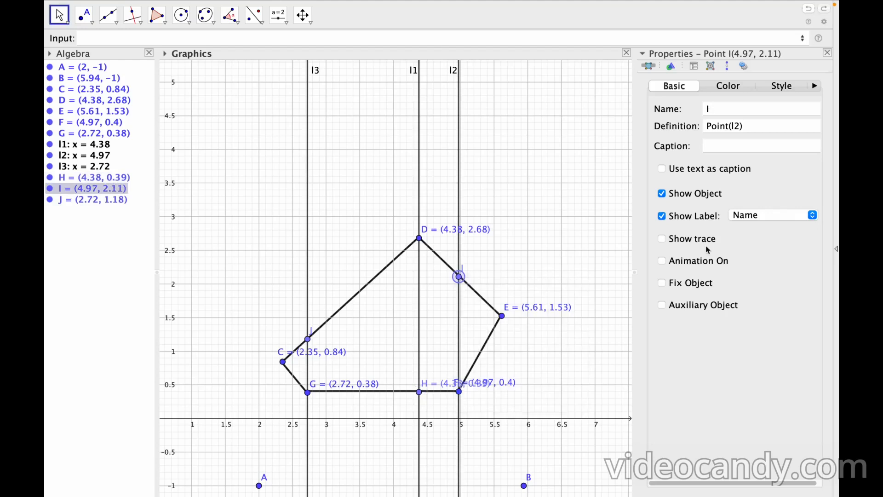
click(763, 216)
click(763, 227)
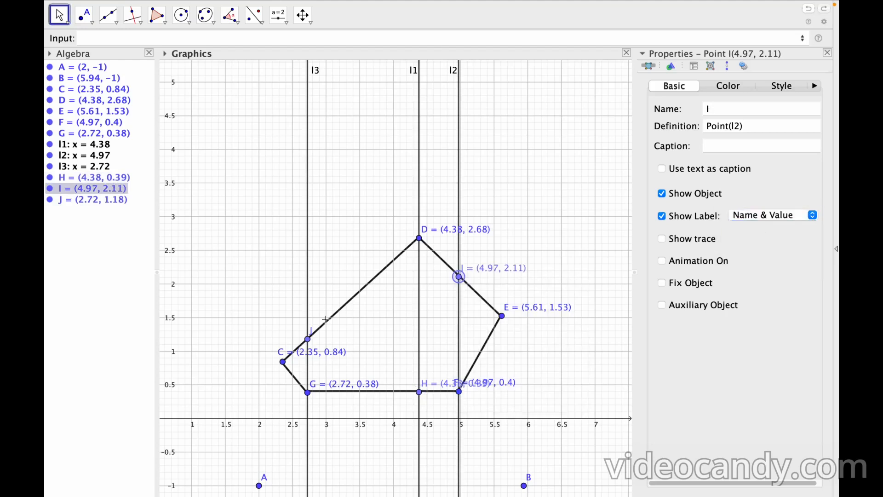
- Set point J's label to Name & Value, close the object properties and move H's label below its point
right_click(306, 341)
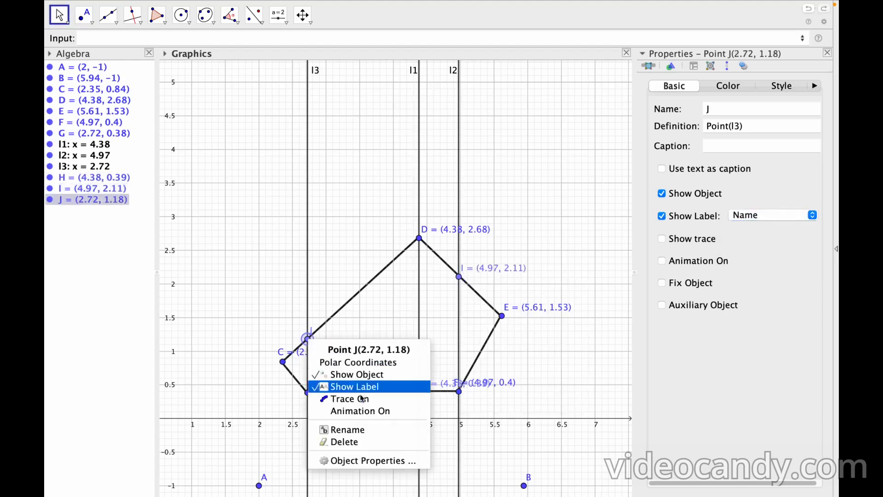
click(354, 460)
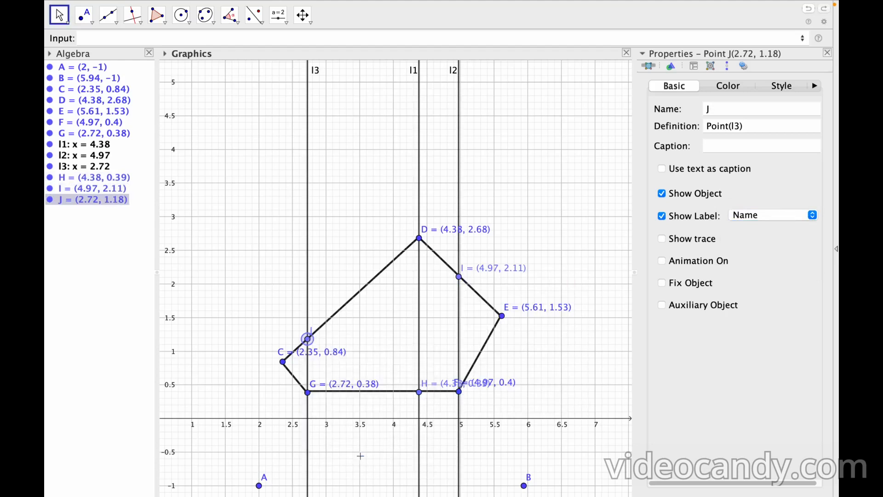
click(796, 215)
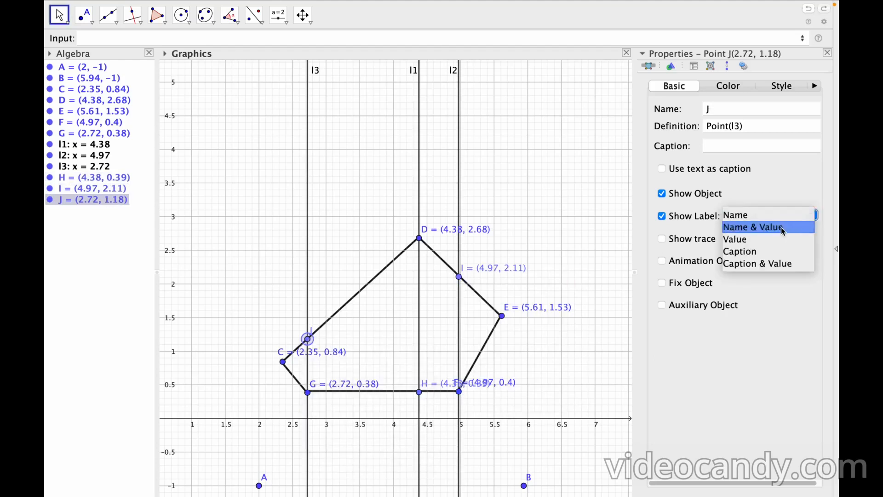
click(784, 227)
click(827, 53)
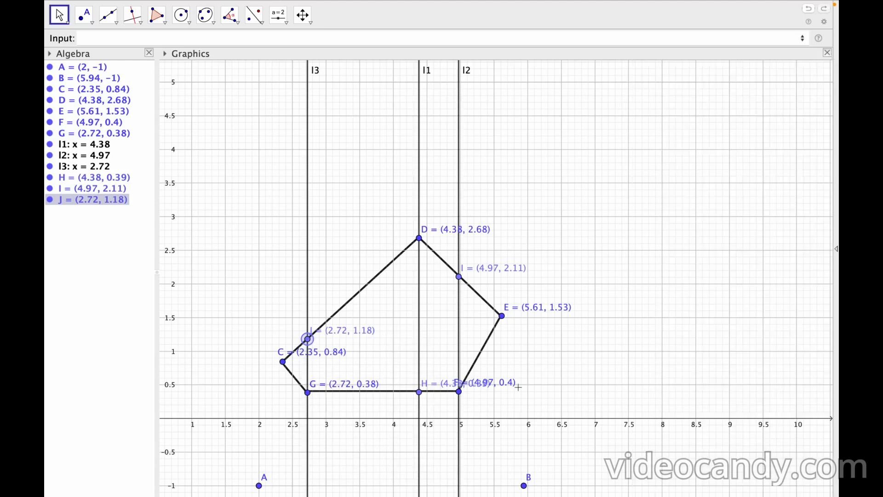
drag(431, 385, 421, 404)
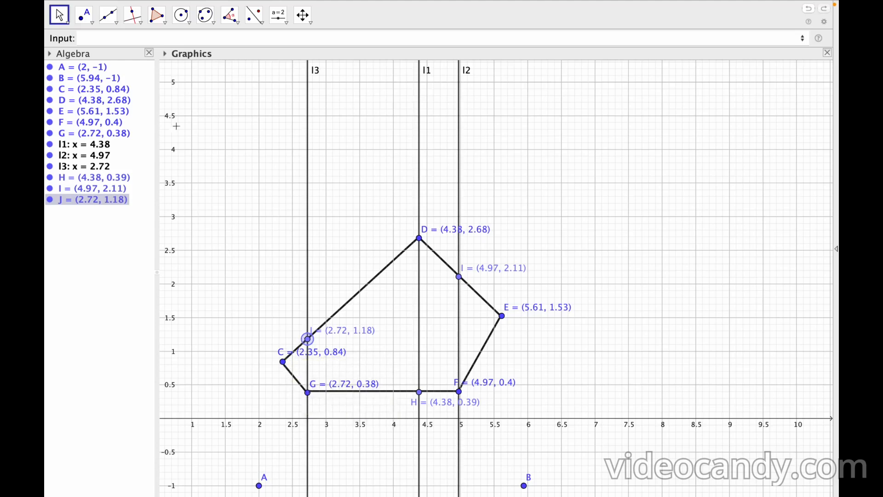
- Try to create a segment J between points G and C using the Segment command
click(114, 40)
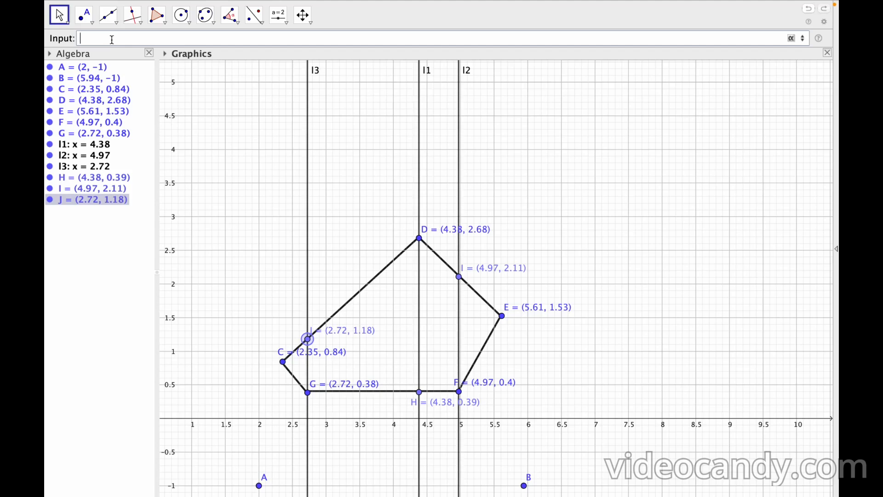
text(J;seg)
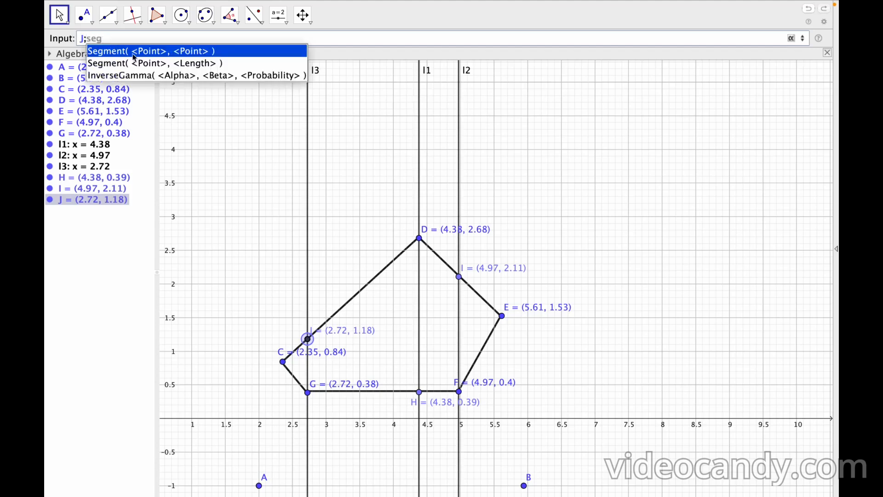
click(134, 52)
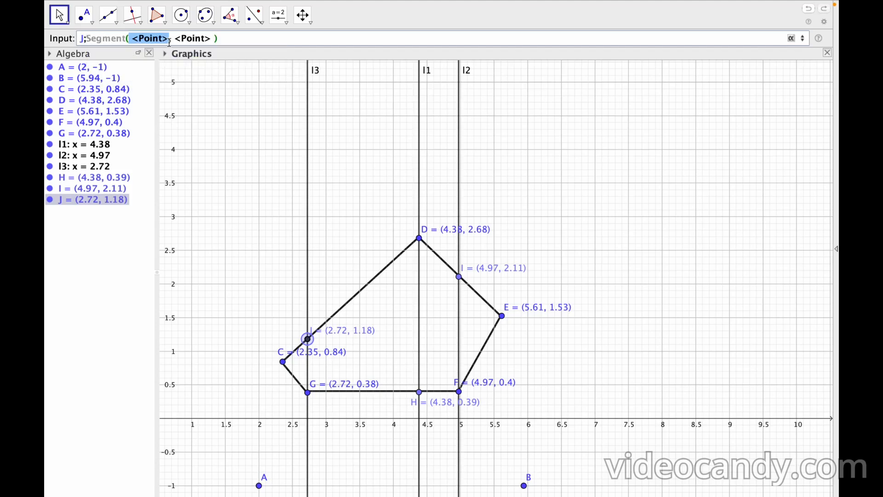
text(G)
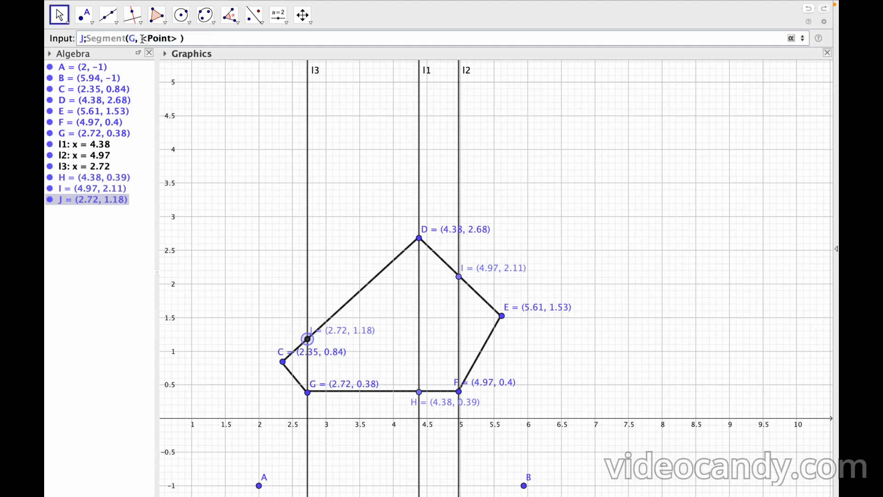
drag(143, 38, 176, 38)
text(C)
key(Return)
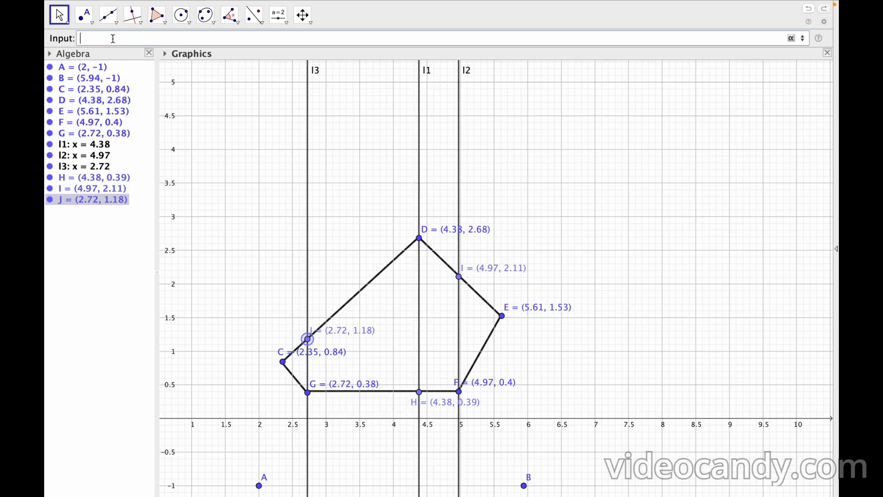
- Create segment j between points G and C with the Segment command and move its label outside the pentagon
text(j:seg)
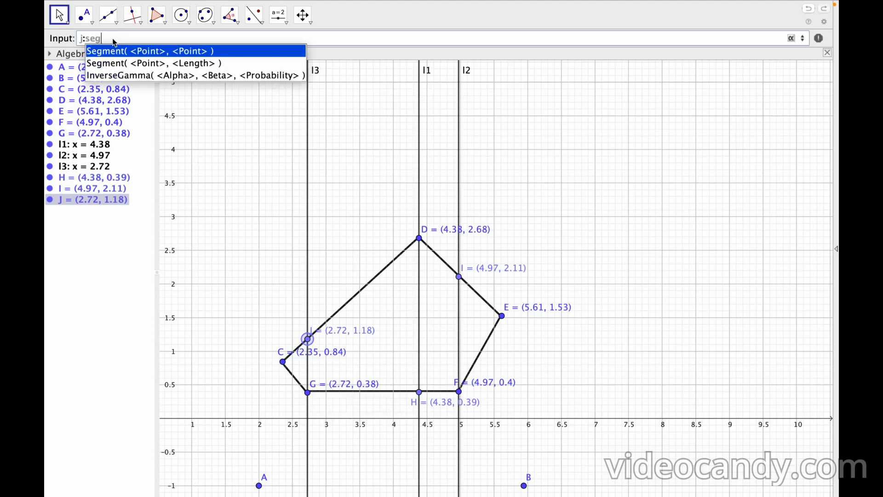
click(131, 53)
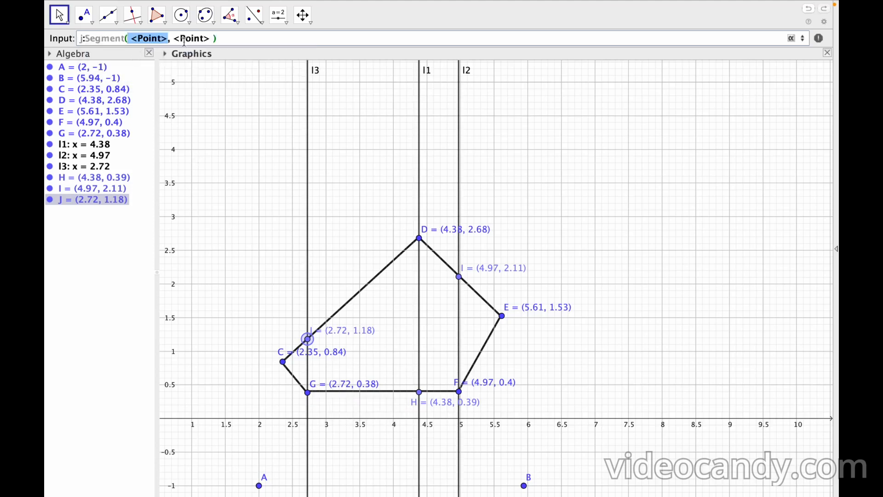
text(G)
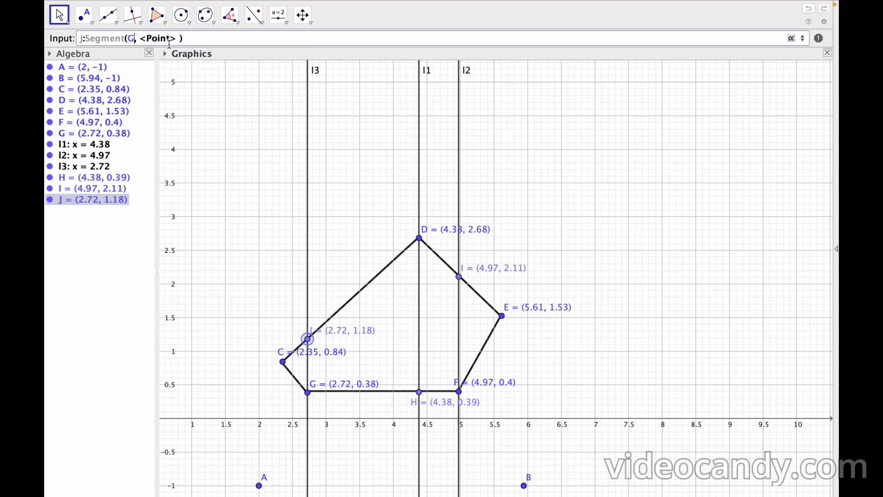
drag(140, 38, 174, 36)
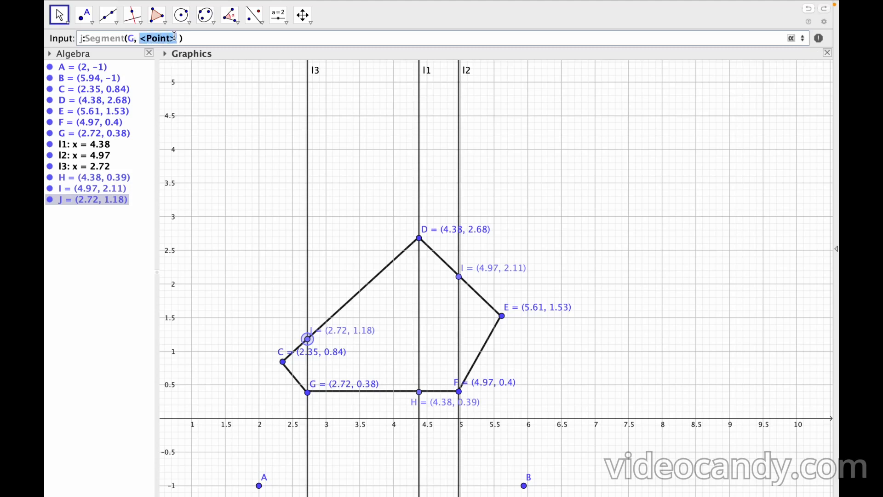
text(C)
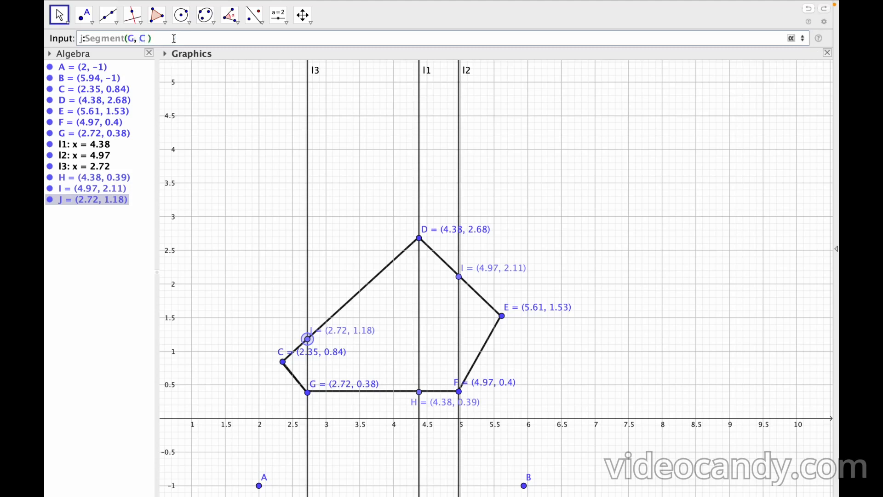
key(Return)
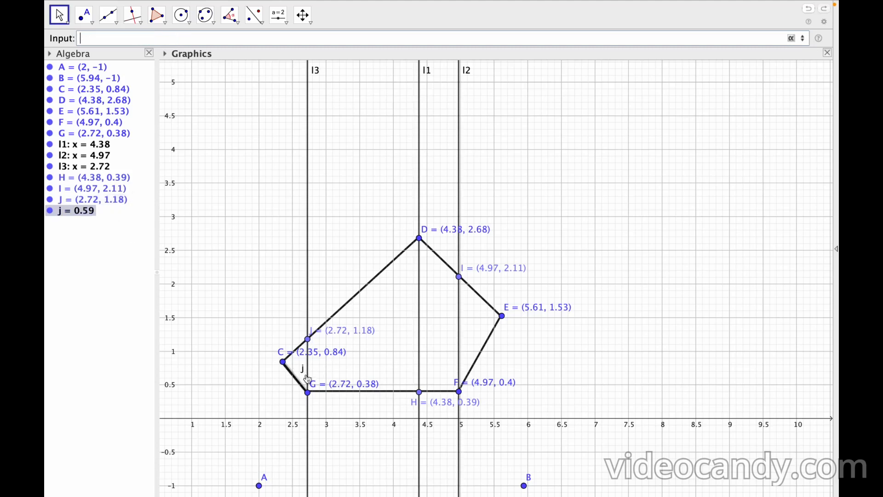
drag(305, 376, 291, 389)
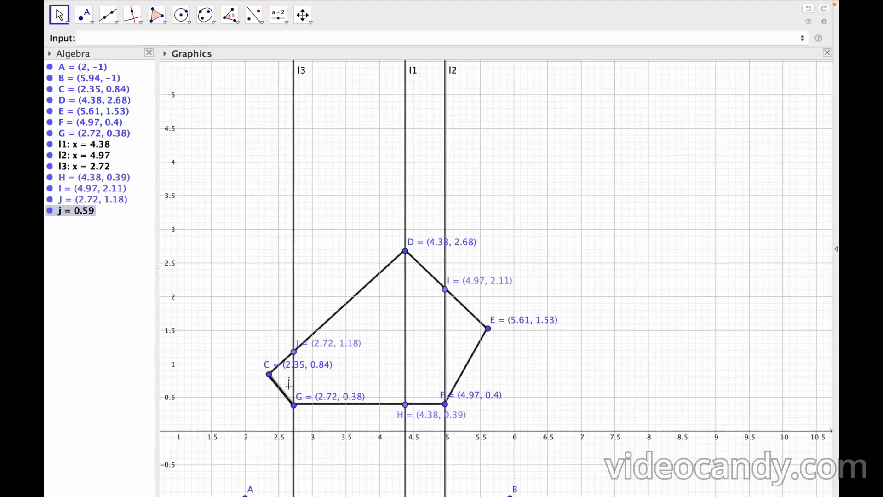
drag(378, 366, 430, 336)
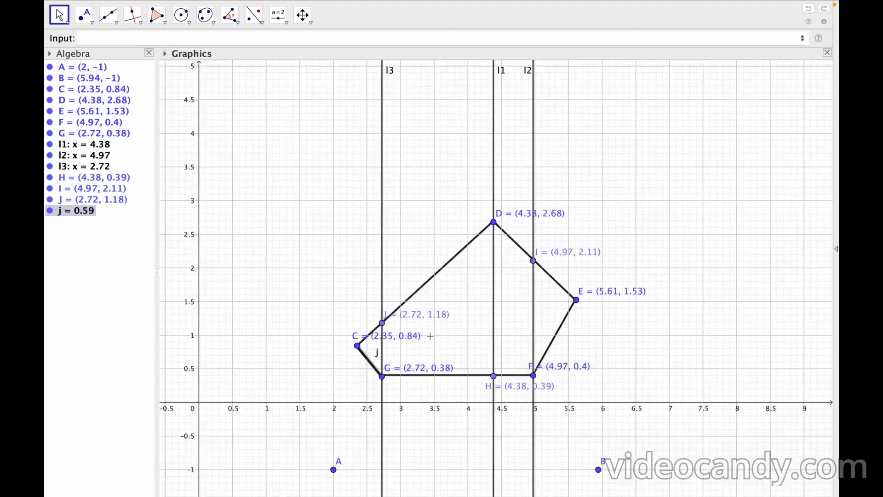
click(434, 341)
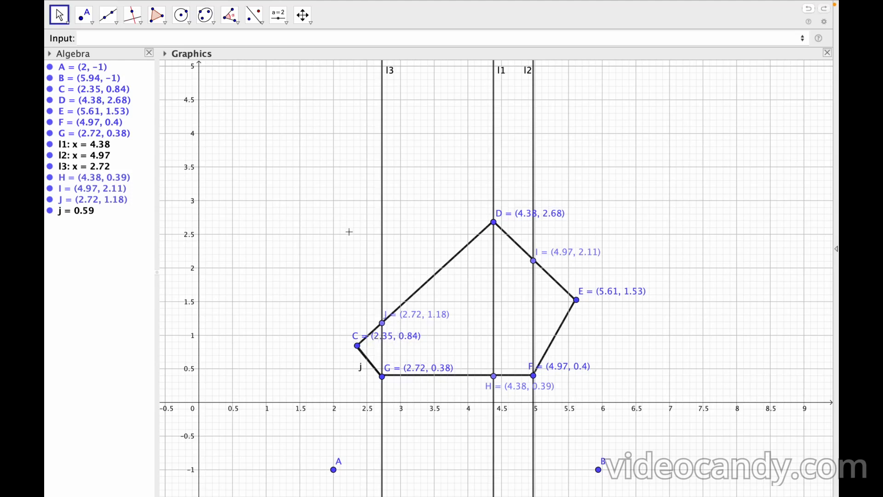
- Create segment g between points G and J with the Segment command
click(128, 43)
text(g:Seg)
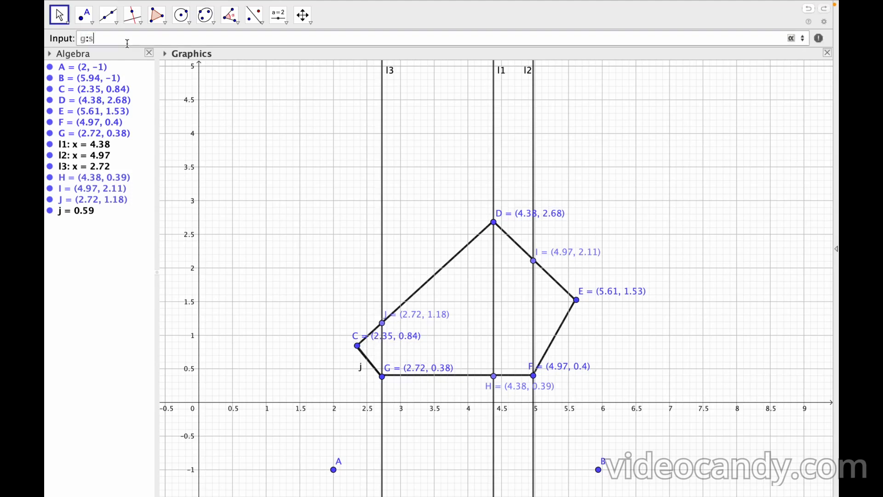
click(143, 51)
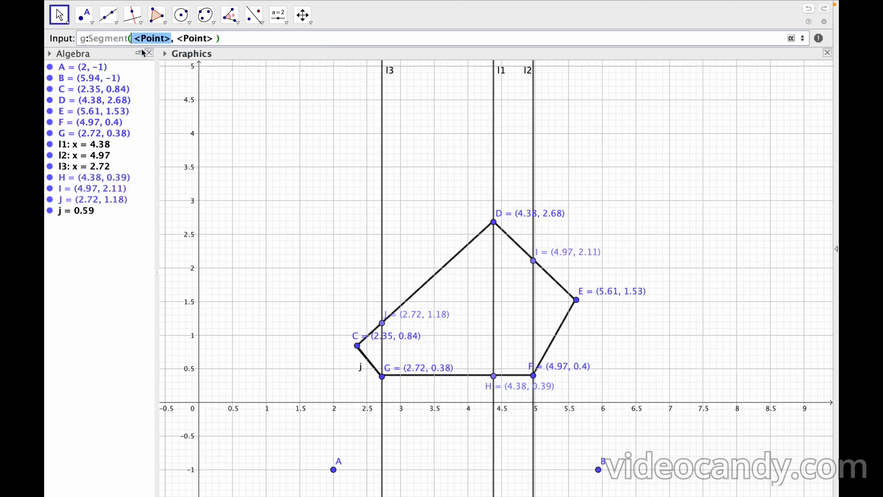
text(G)
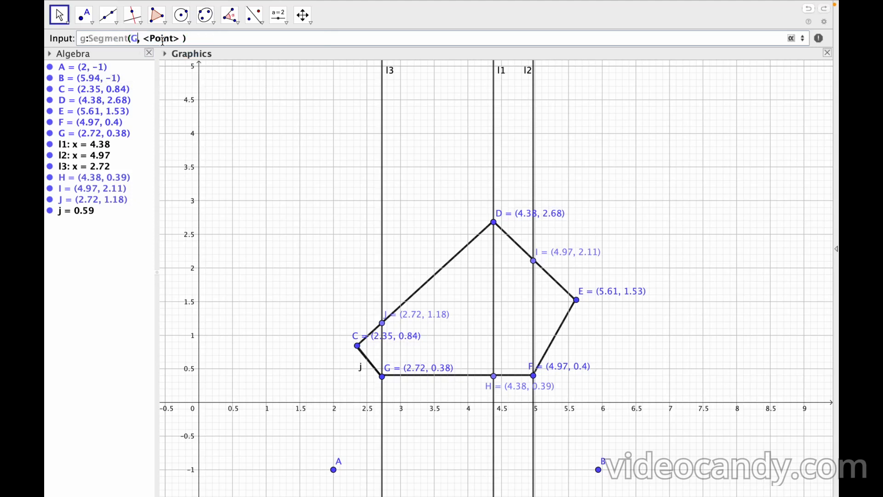
drag(145, 38, 179, 38)
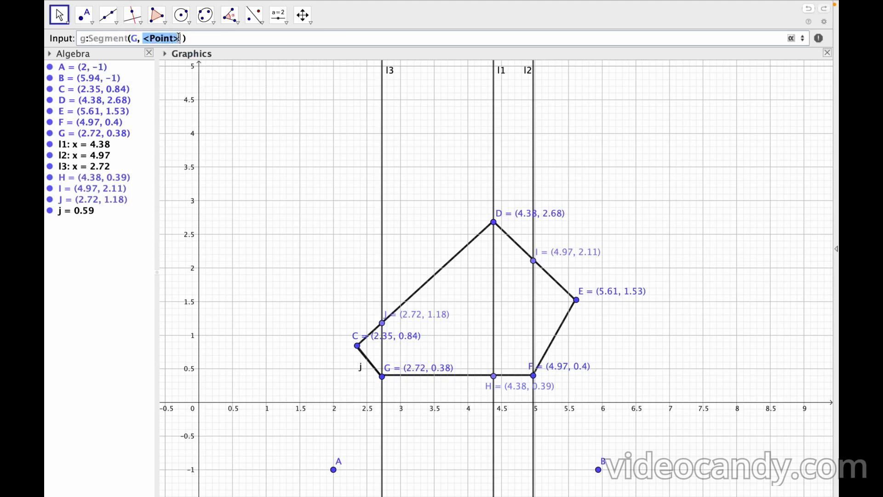
text(J)
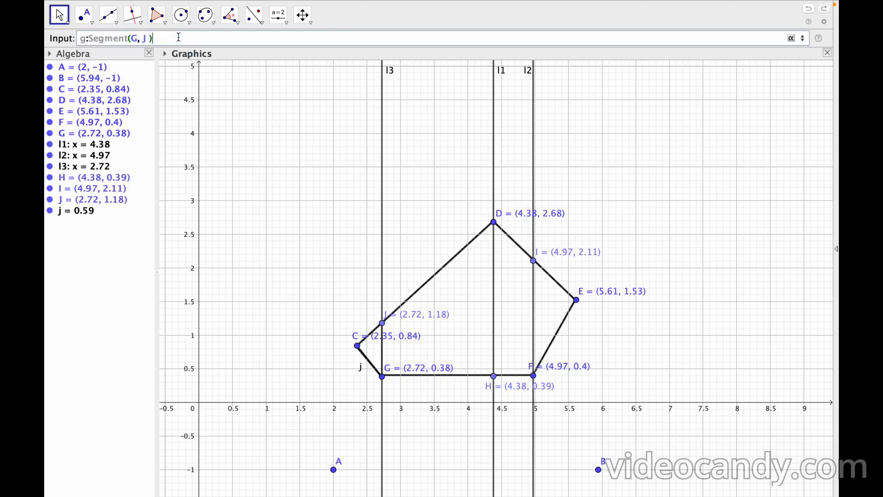
key(Return)
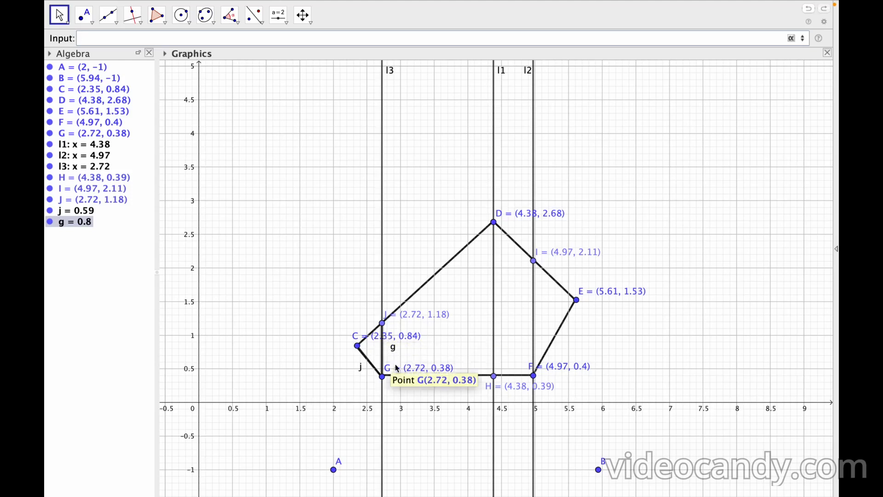
- Check the definitions of segments j and g, leaving both without changes
double_click(73, 215)
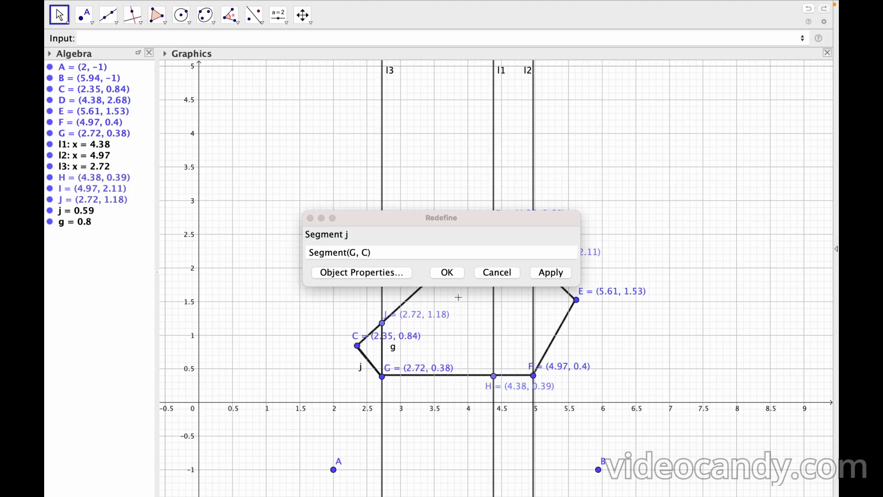
click(492, 272)
double_click(90, 226)
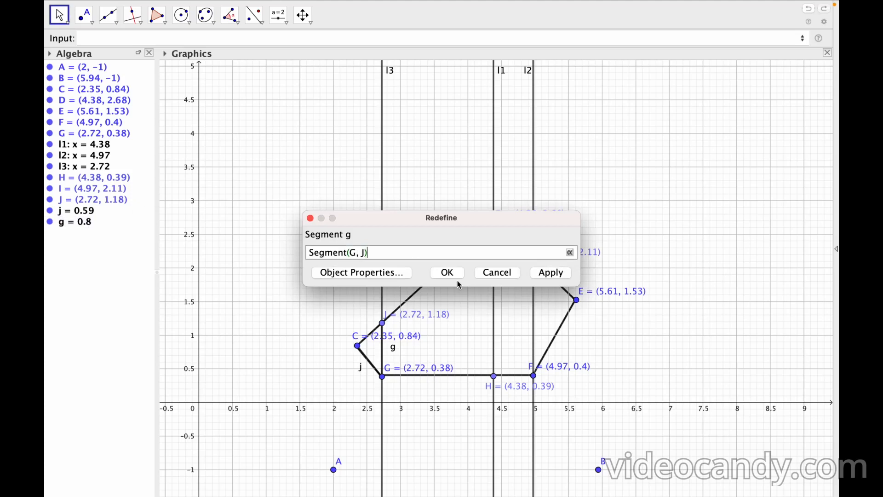
click(493, 274)
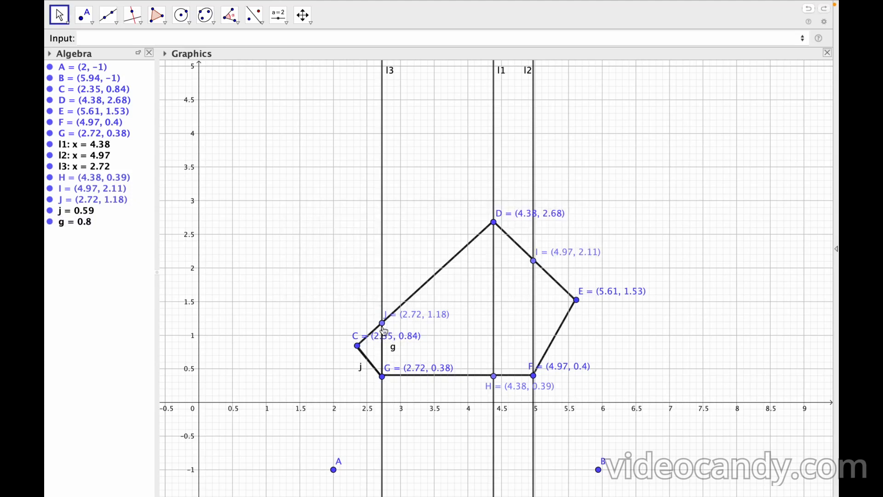
- Create segment c between points C and J with the Segment command and move its label outside the pentagon
click(104, 36)
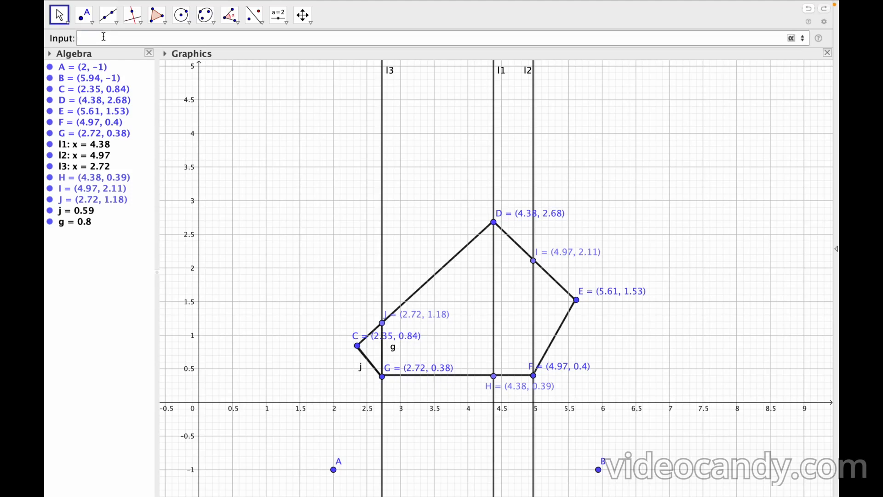
text(c:seg)
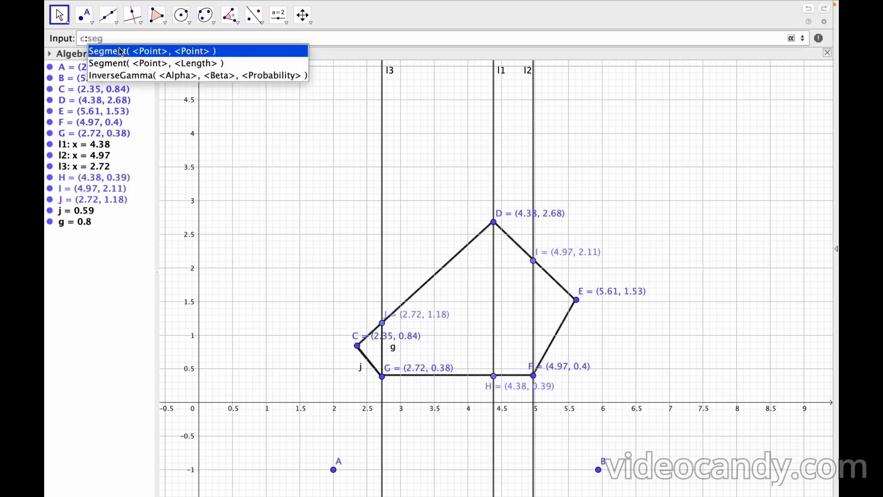
click(121, 52)
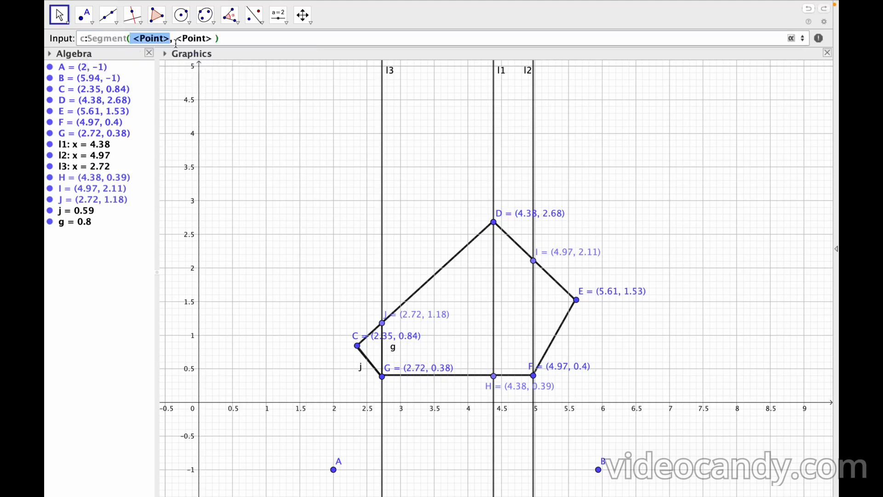
text(C)
drag(144, 39, 179, 37)
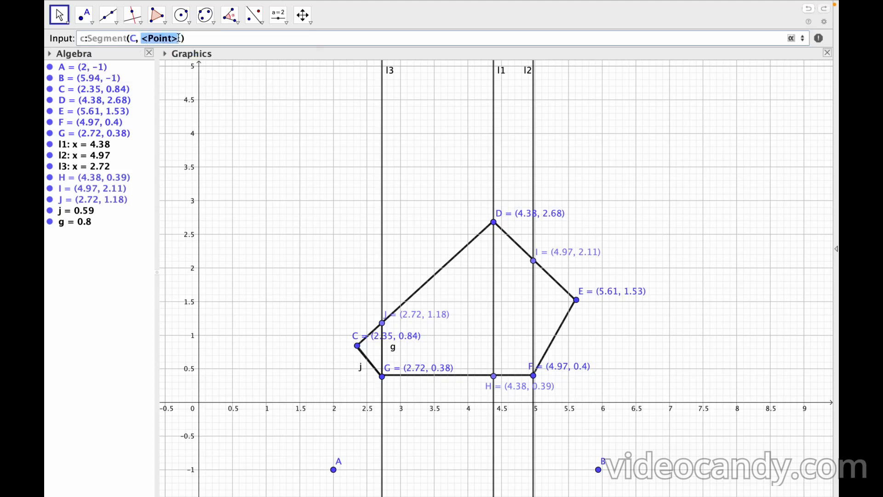
text(J)
key(Return)
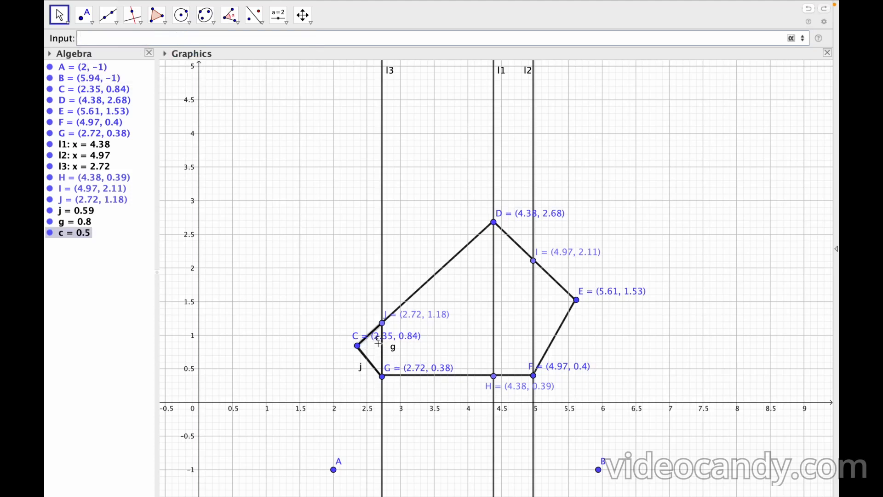
drag(378, 340, 369, 327)
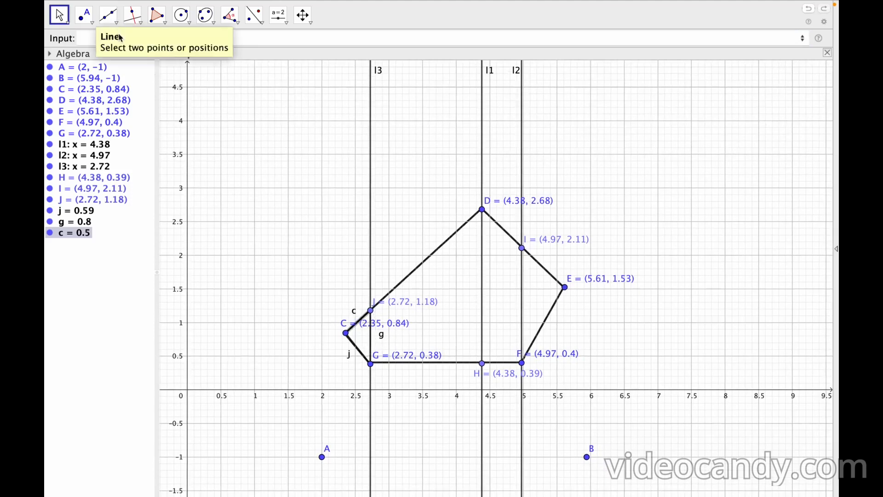
- Start defining A1 with the four-argument IntegralBetween command, using j and g as its two functions
click(96, 37)
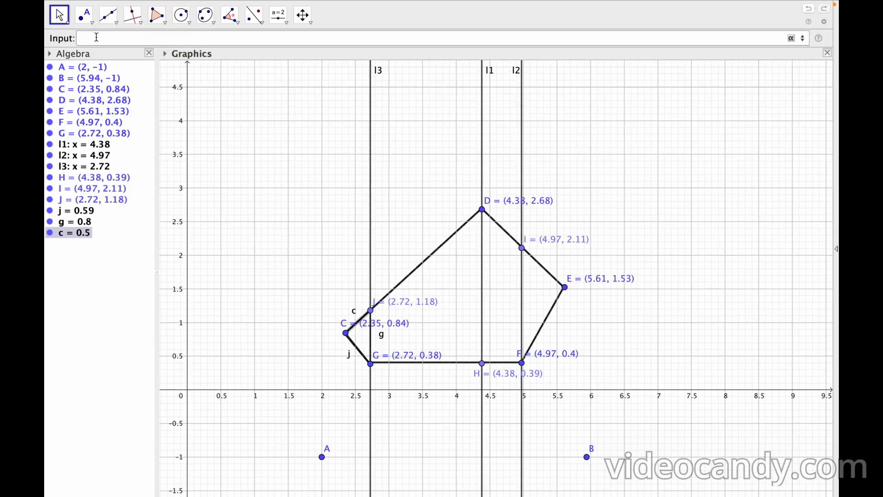
text(A1)
text(:)
text(A)
key(BackSpace)
text(Inte)
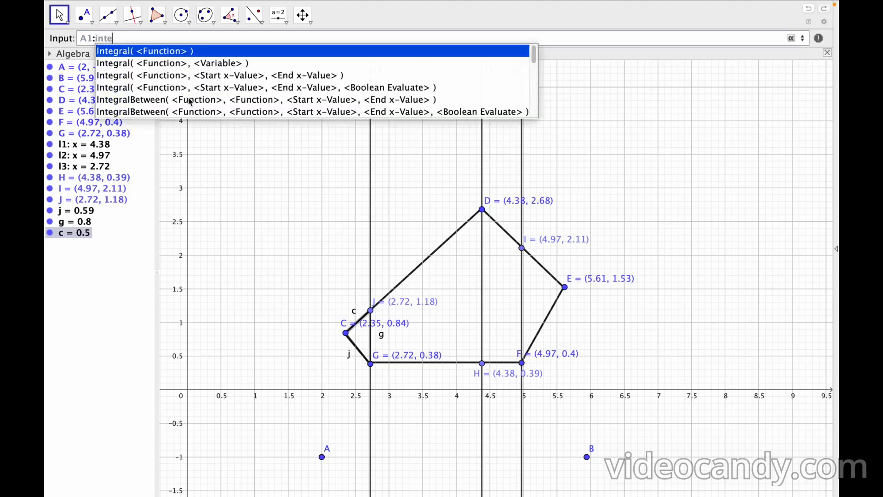
click(188, 99)
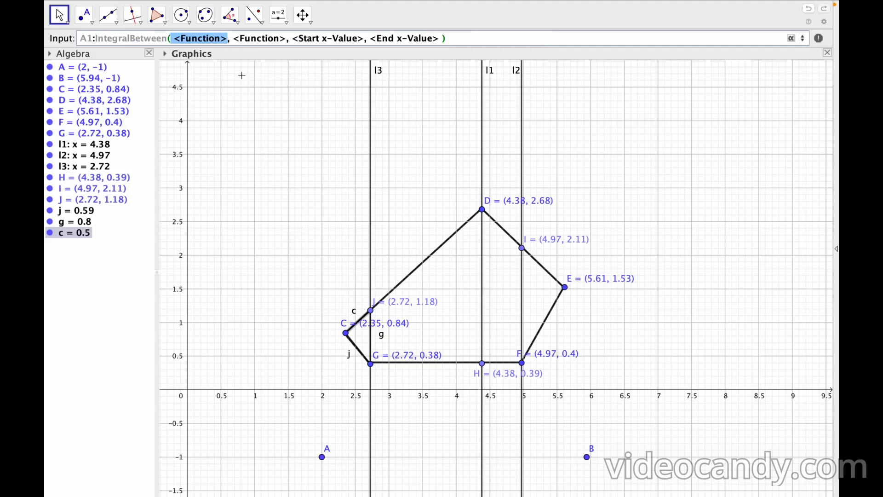
text(j)
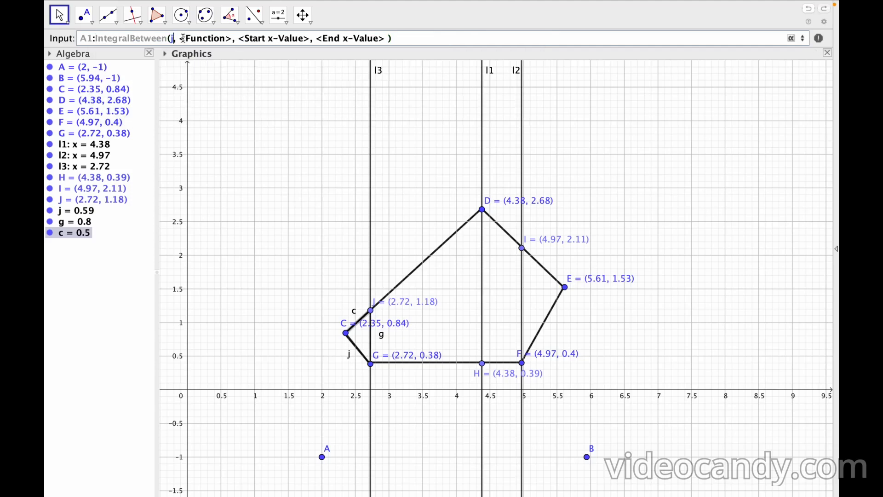
drag(181, 40, 231, 39)
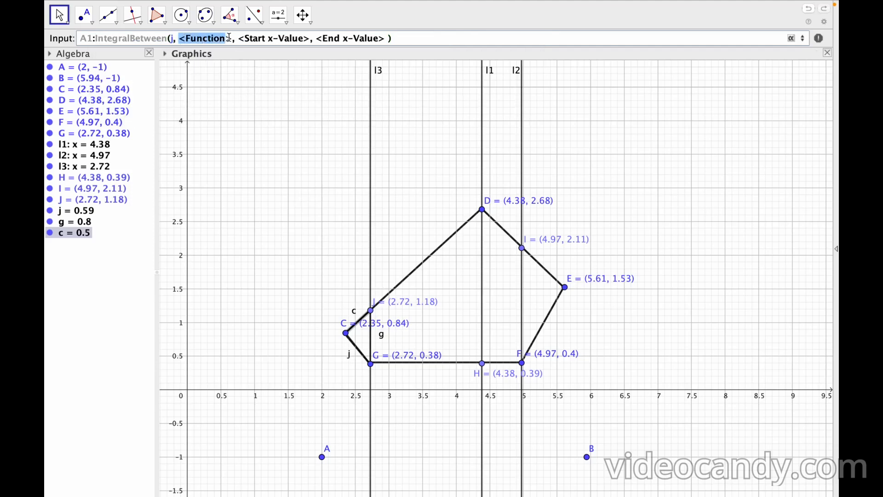
text(g)
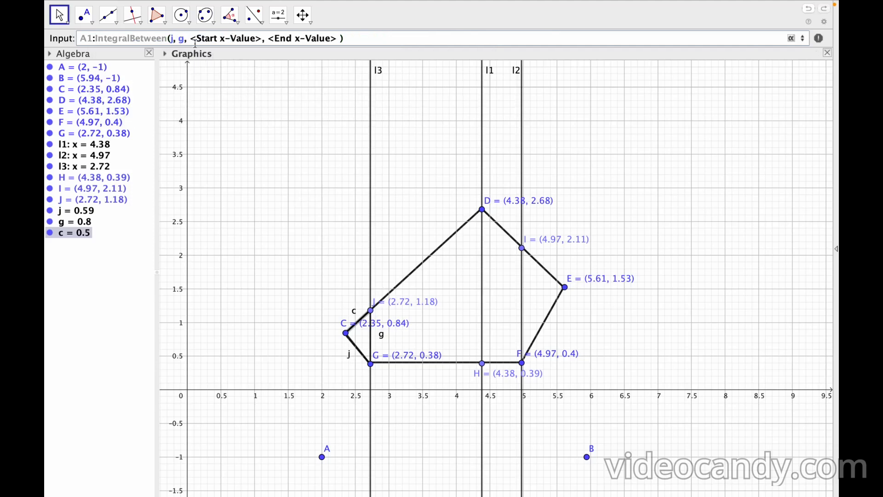
- Set A1's start x-value to 2.72 and end x-value to 2.35, and try to evaluate the integral
drag(190, 39, 260, 40)
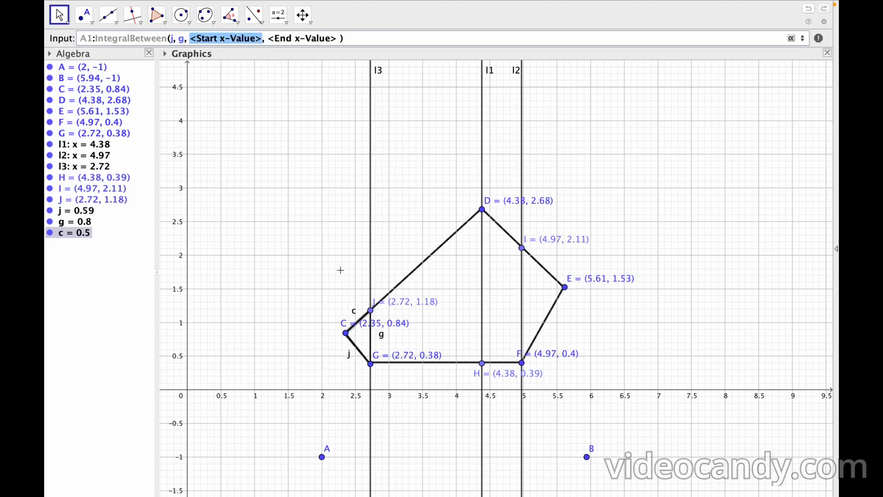
text(2.72)
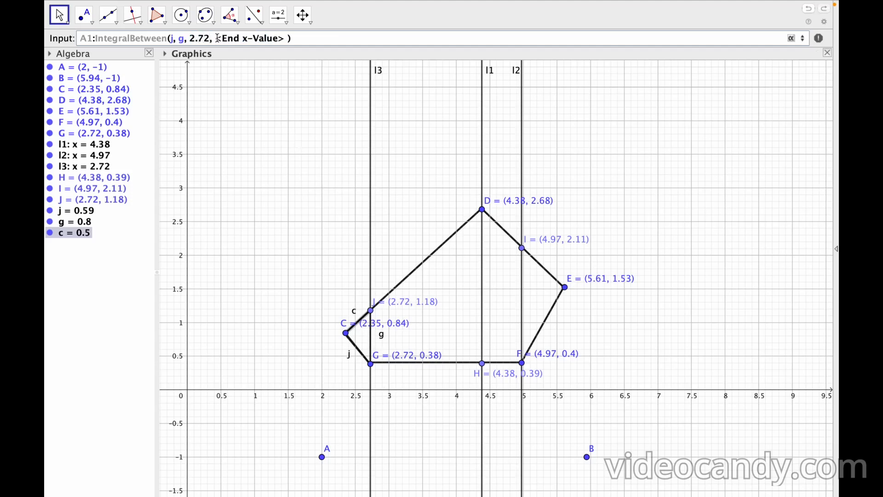
drag(217, 38, 283, 37)
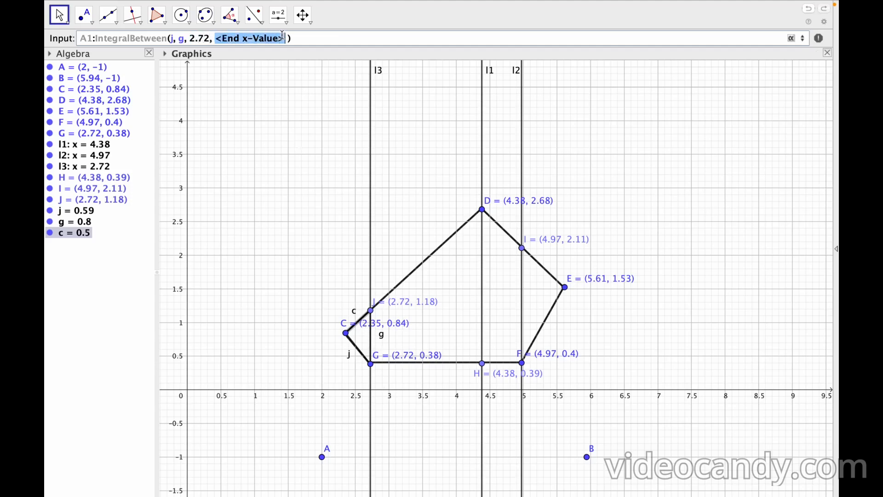
text(2.35)
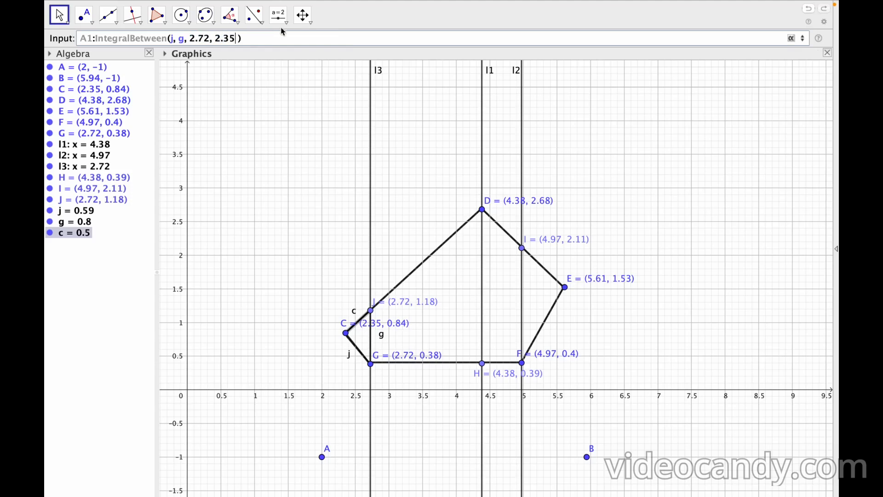
click(256, 40)
key(Return)
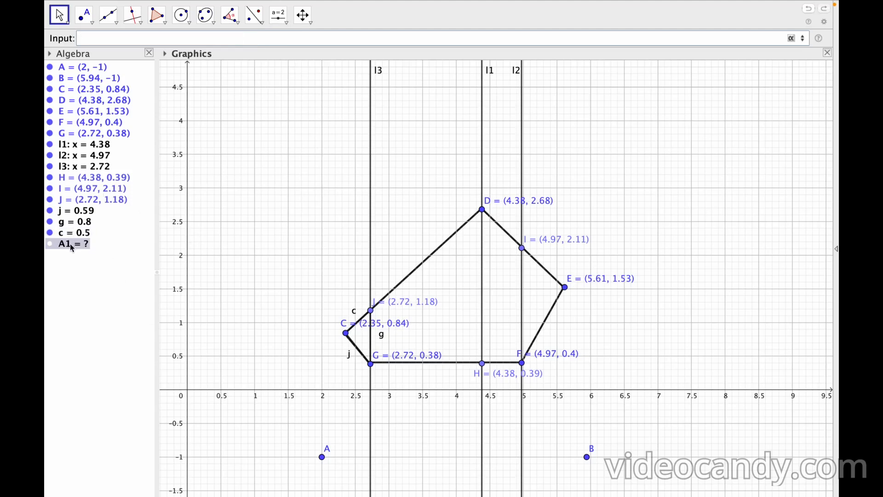
- Review the definition of the undefined number A1 without editing it, and delete A1
mouse_move(72, 247)
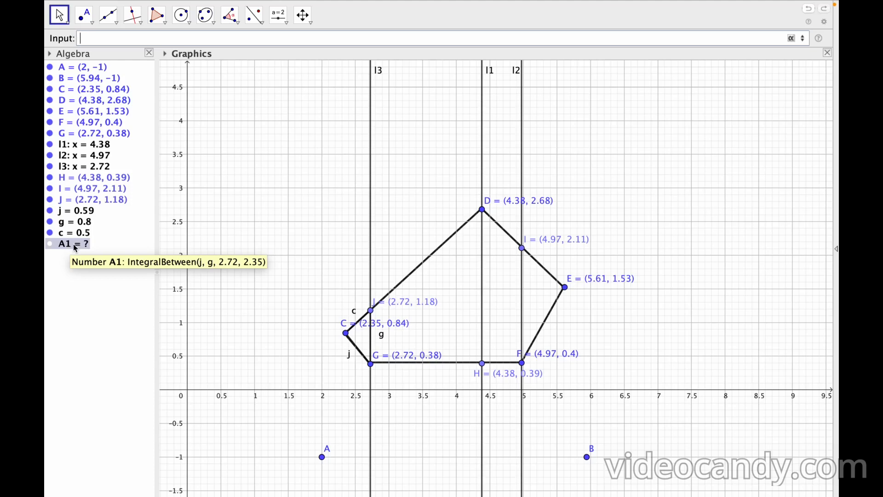
click(76, 248)
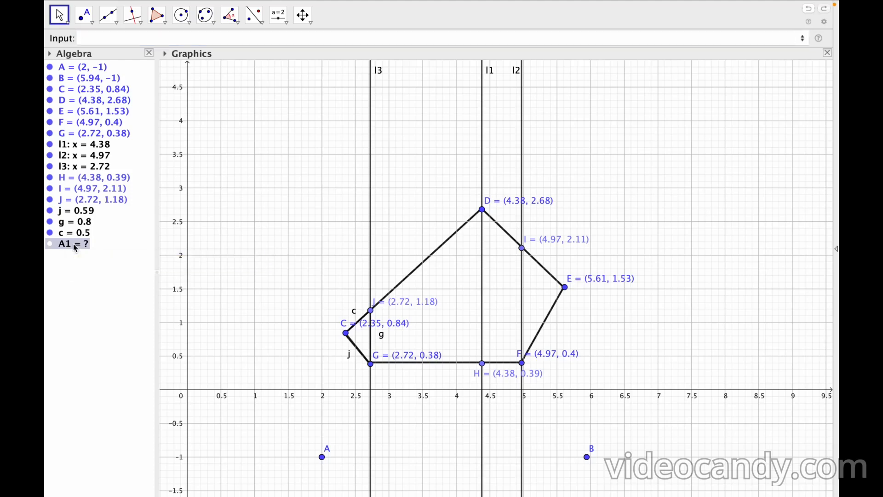
double_click(76, 247)
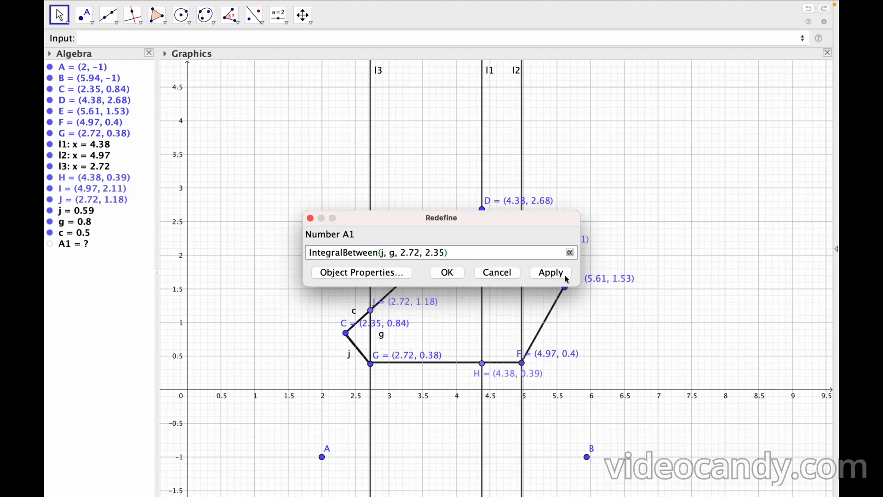
click(491, 275)
right_click(77, 246)
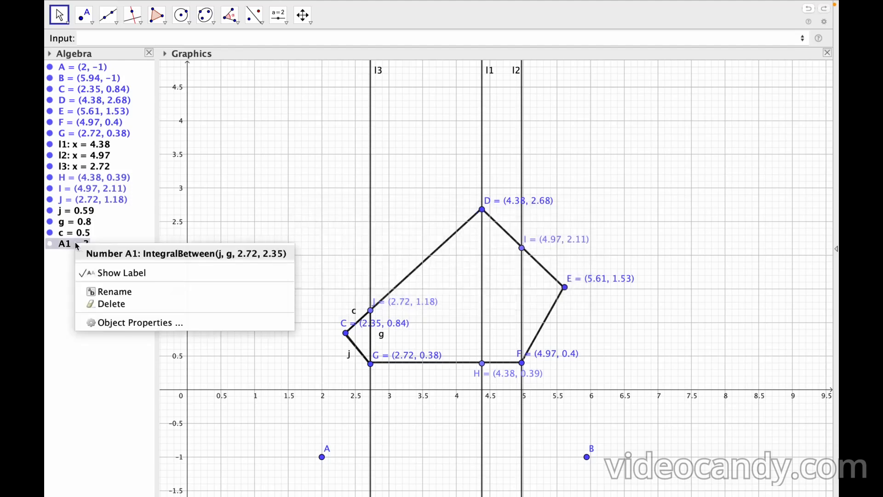
click(114, 308)
- Start redefining A1 with the four-argument IntegralBetween command, using segments j and c as its two functions
click(106, 39)
text(A)
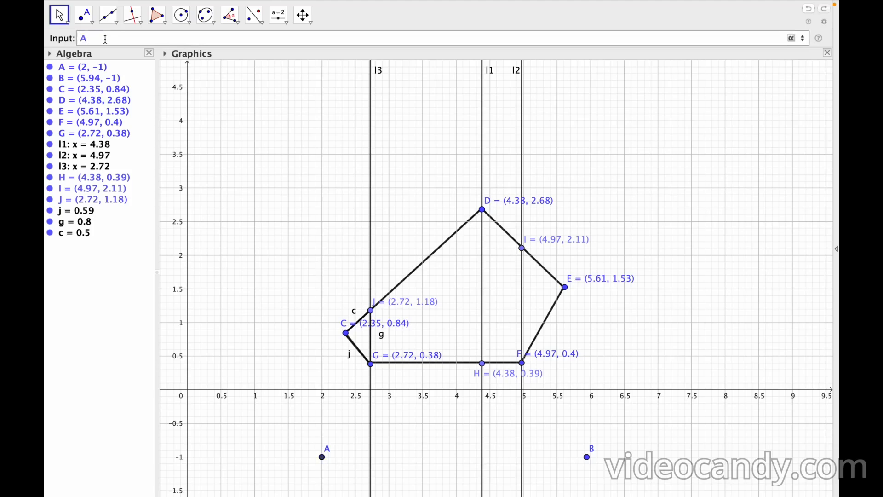
text(1:inte)
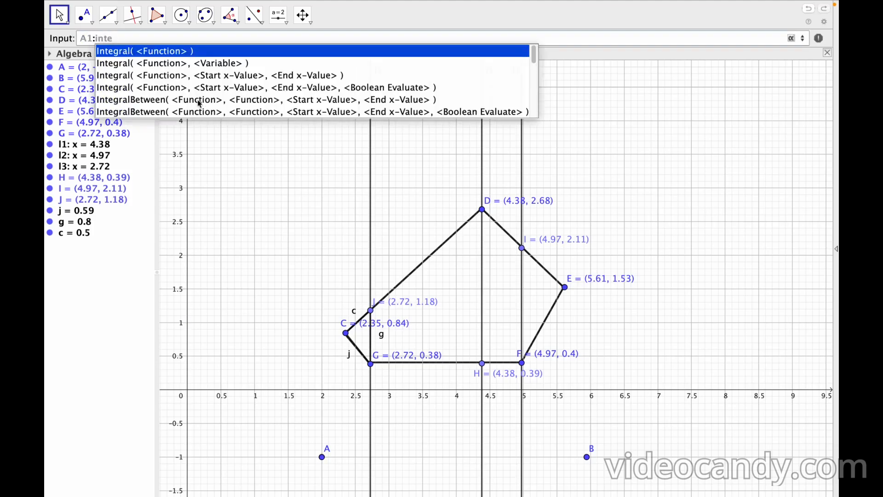
click(198, 100)
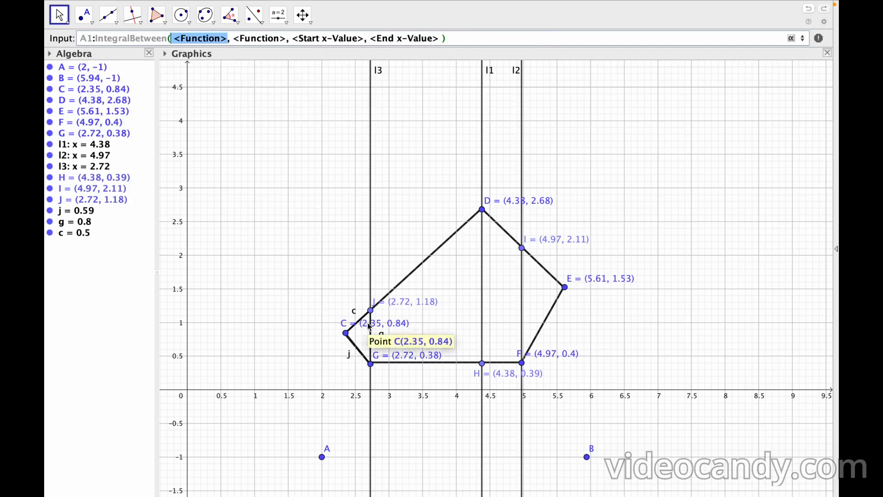
text(j)
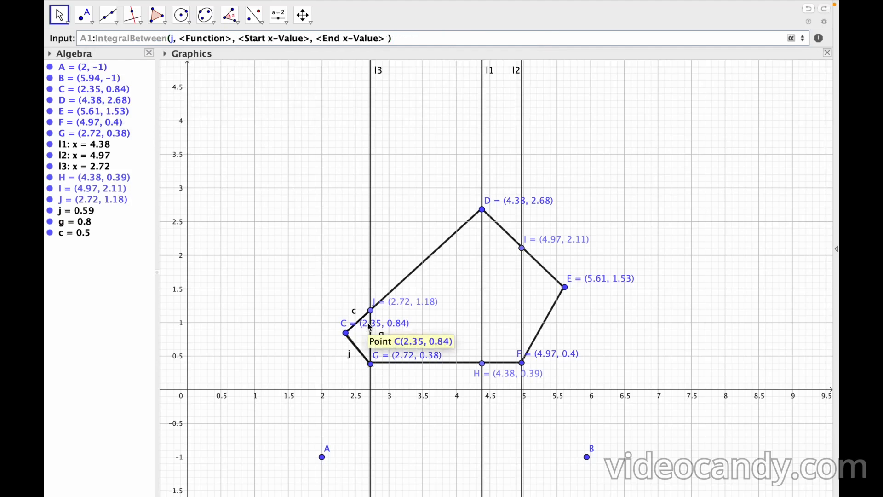
drag(180, 38, 228, 38)
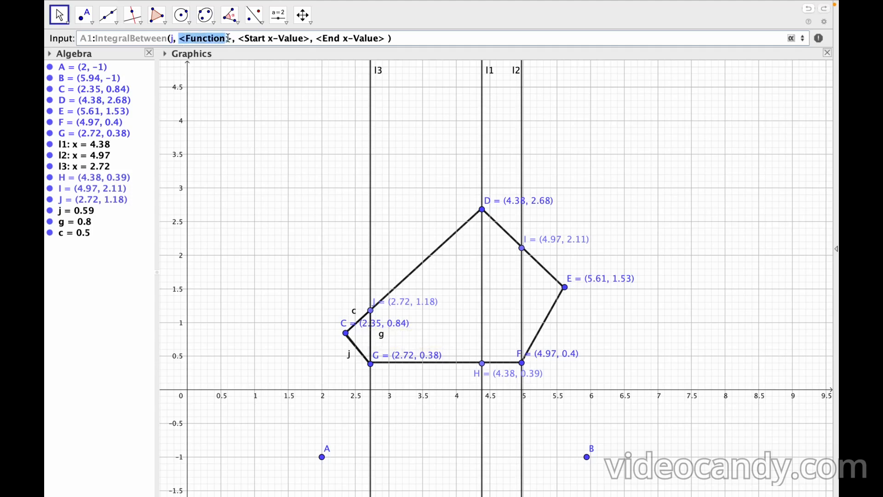
text(c)
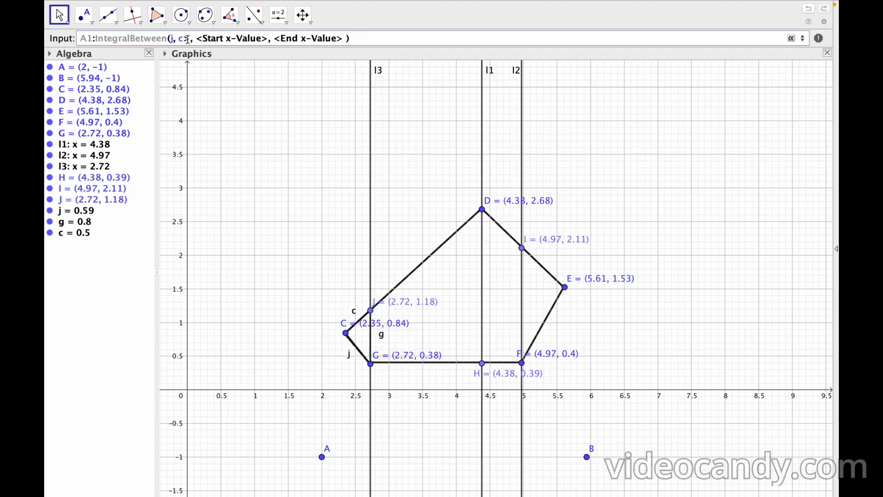
key(Delete)
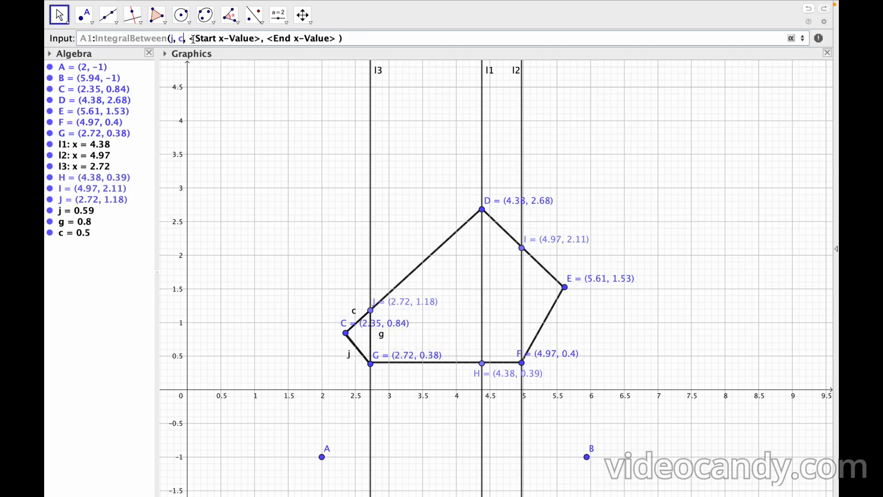
- Evaluate A1 with start x-value 2.72 and end x-value 2.35, and move its label down toward segment j
drag(189, 38, 258, 38)
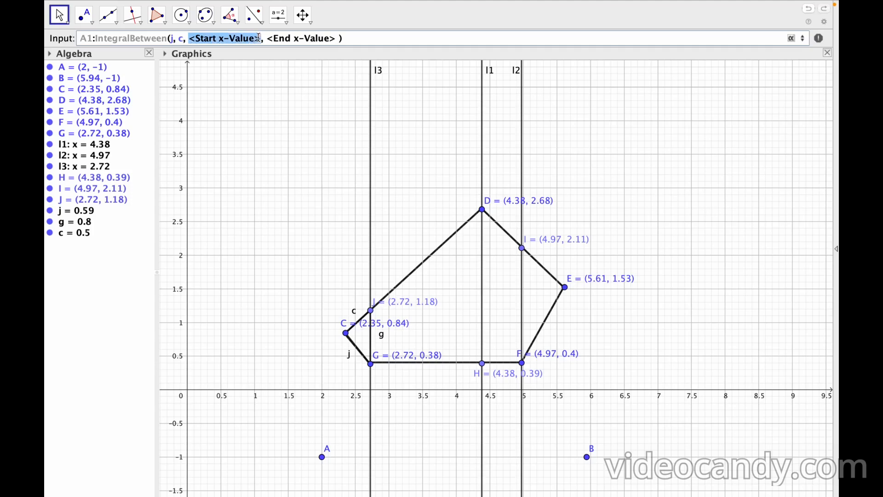
text(2.72)
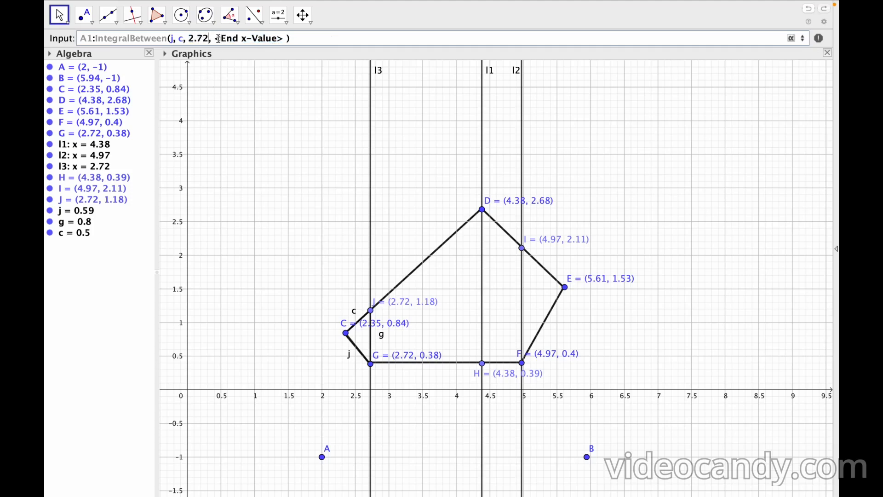
drag(214, 38, 282, 36)
text(2.35)
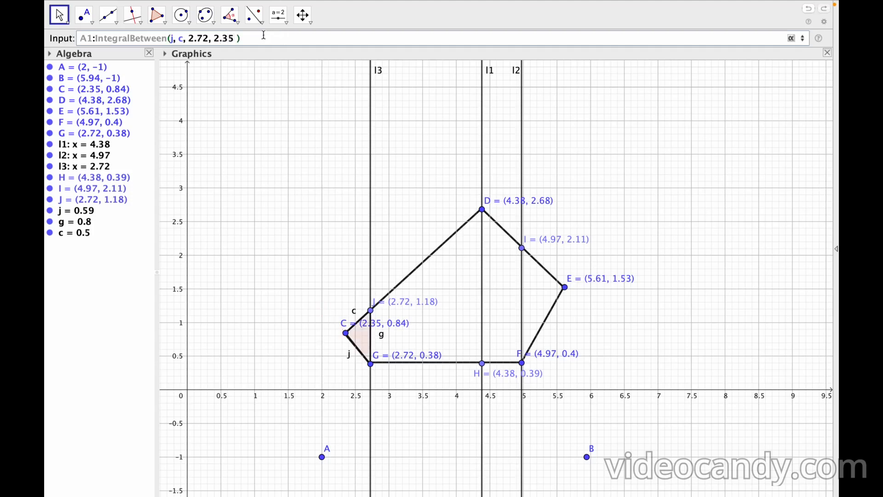
key(Return)
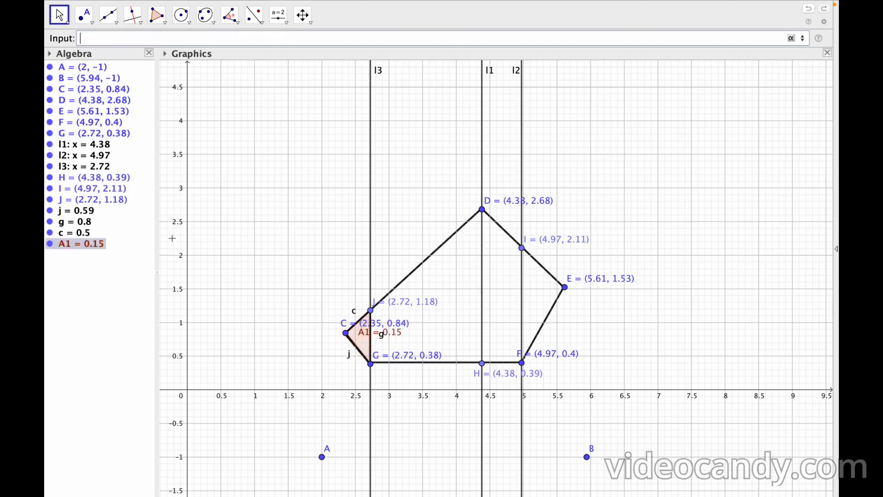
click(371, 338)
drag(371, 338, 352, 350)
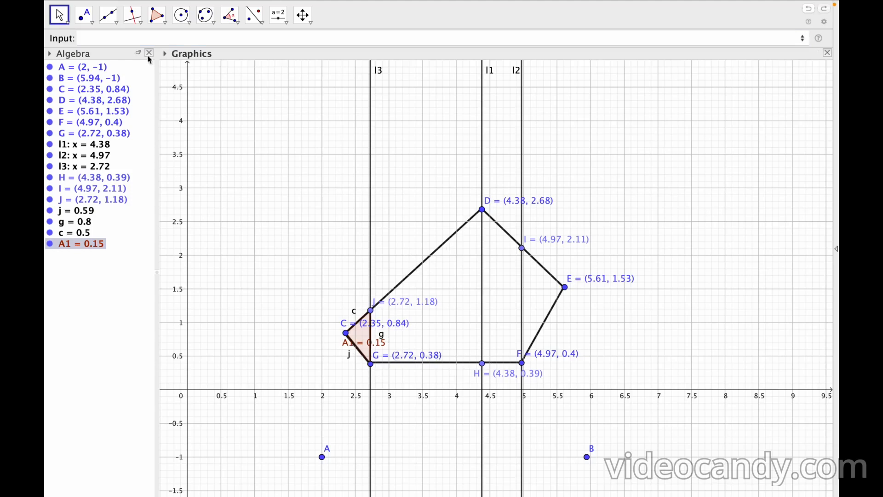
- Create segment g1 between points G and H with the Segment command
click(144, 40)
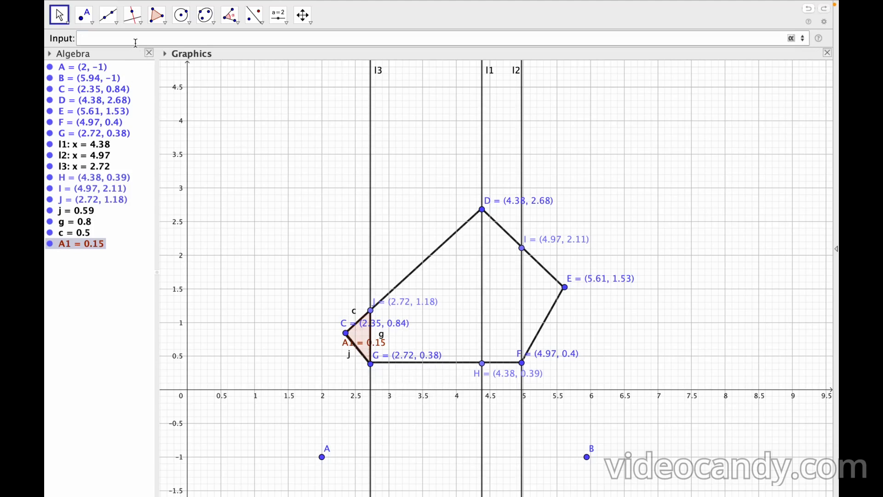
text(g)
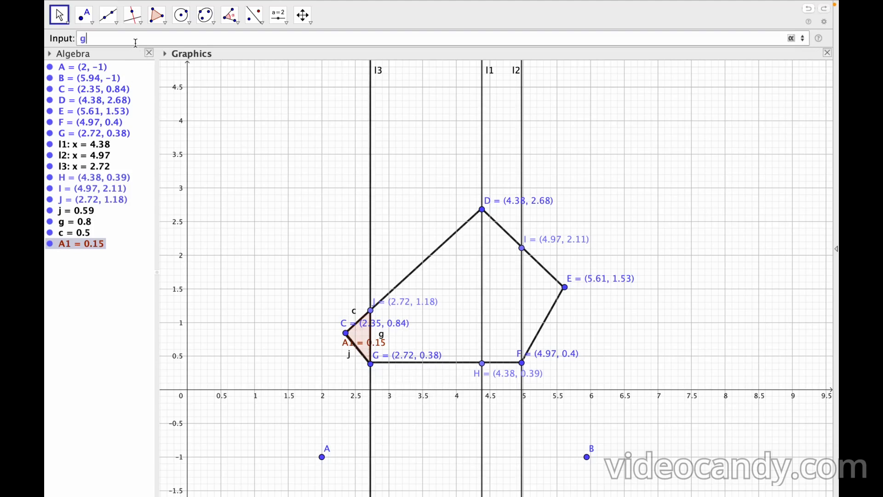
text(1:seg)
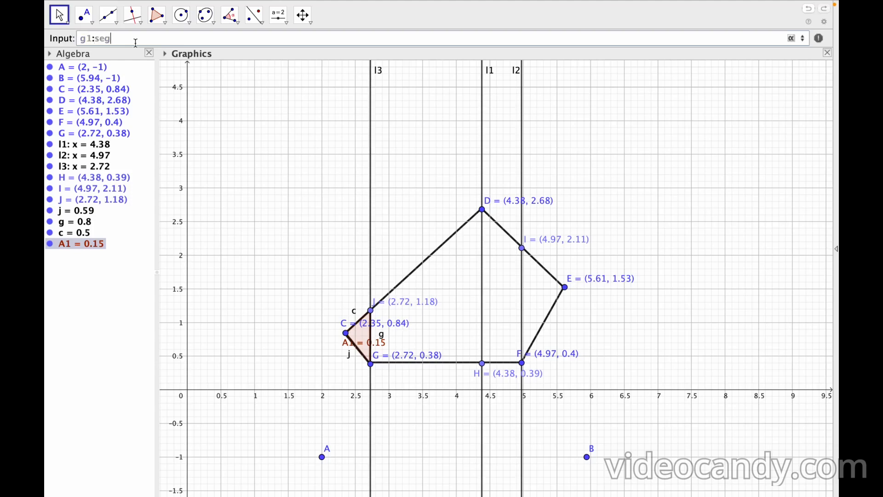
click(161, 51)
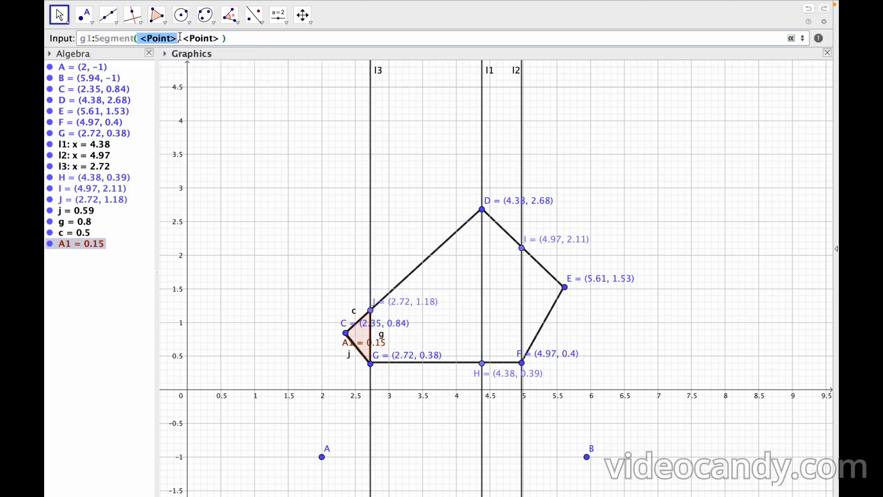
text(G)
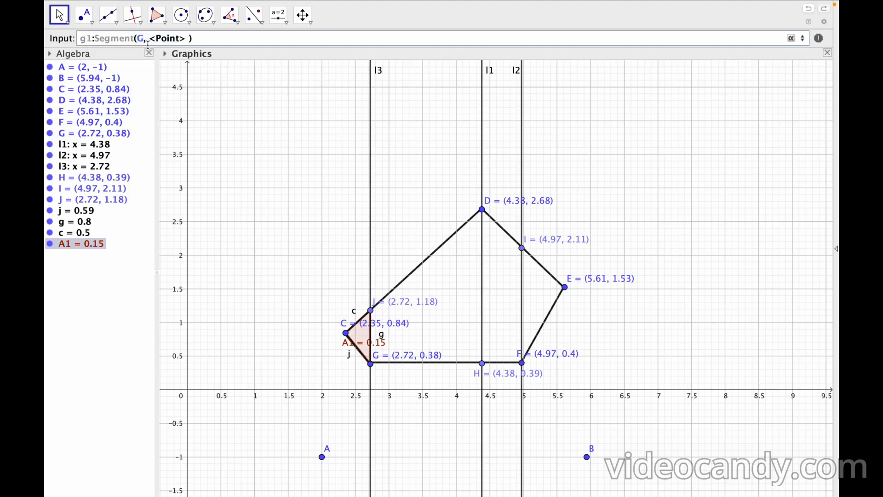
drag(149, 39, 186, 37)
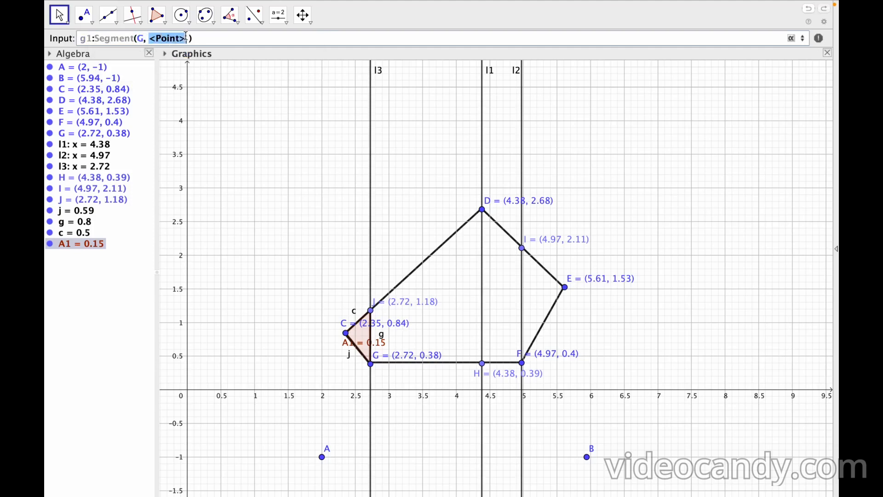
text(H)
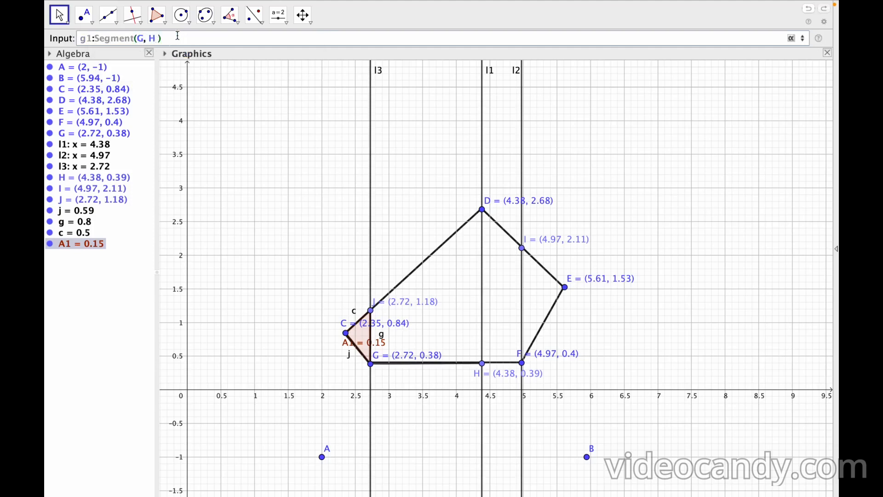
key(Return)
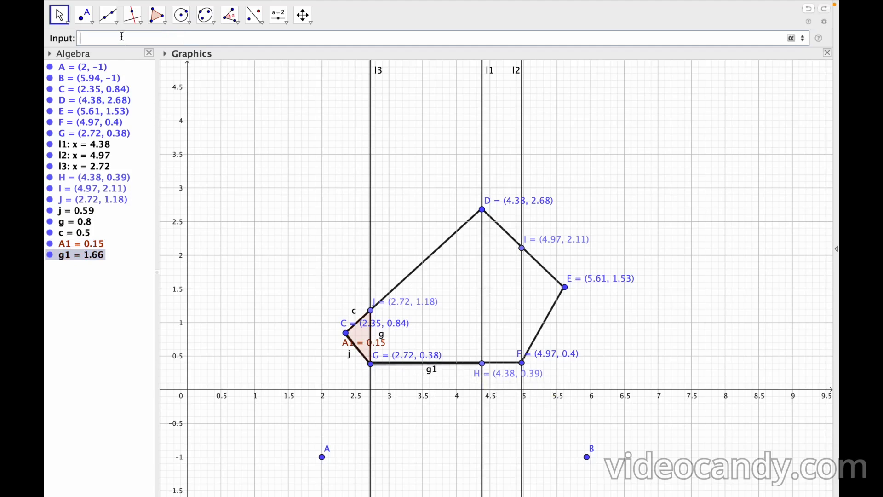
- Create segment h between points H and D with the Segment command
text(H)
key(BackSpace)
text(h:Seg)
key(Return)
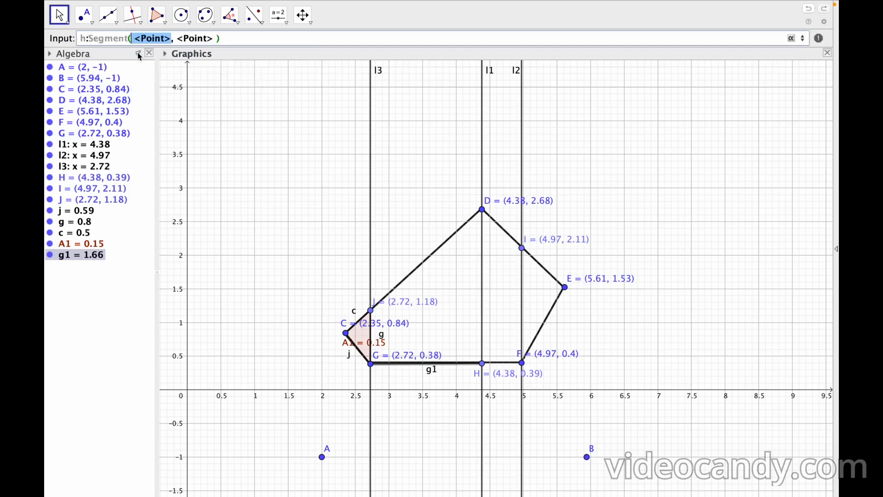
text(H)
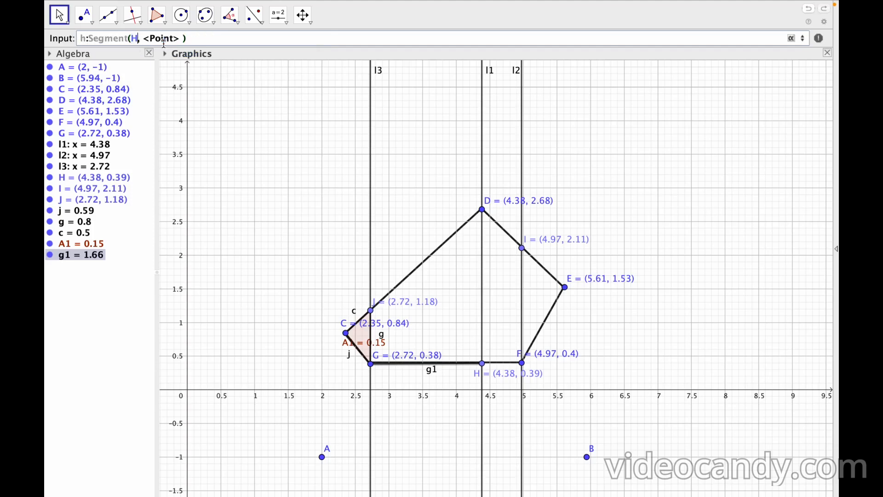
drag(145, 38, 179, 38)
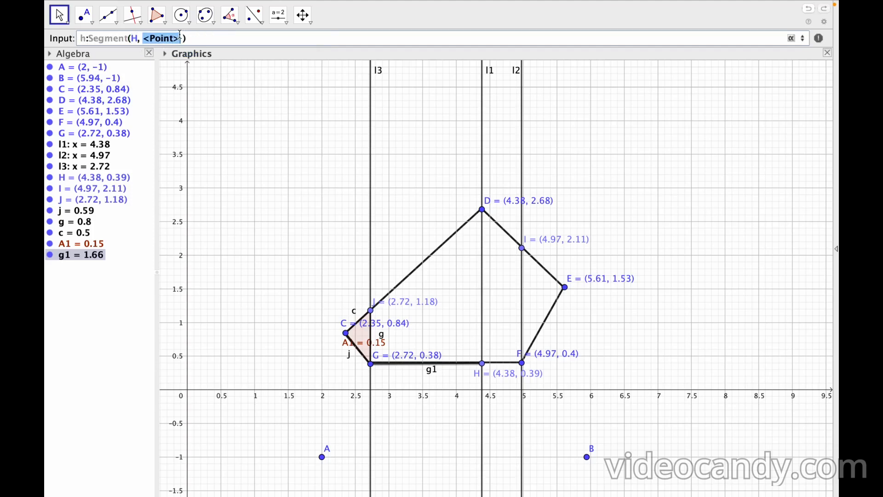
text(D)
key(Return)
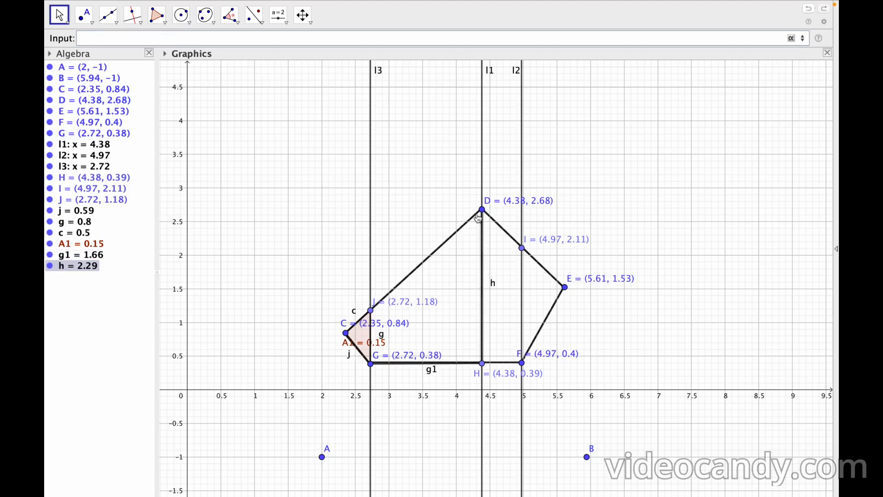
- Create segment d between points D and J with the Segment command
text(d:seg)
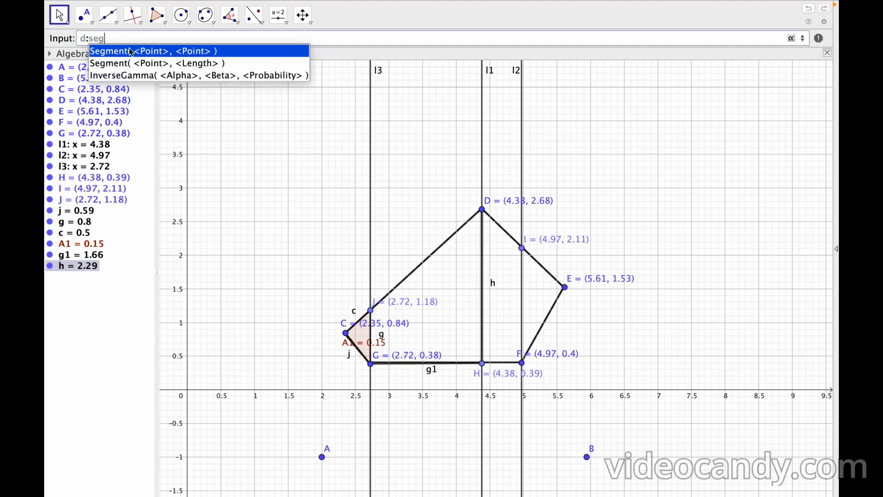
click(174, 52)
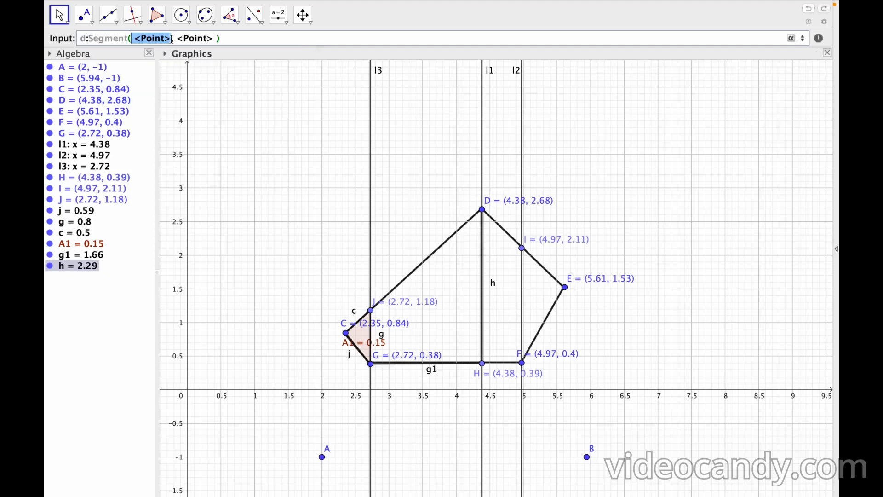
text(D)
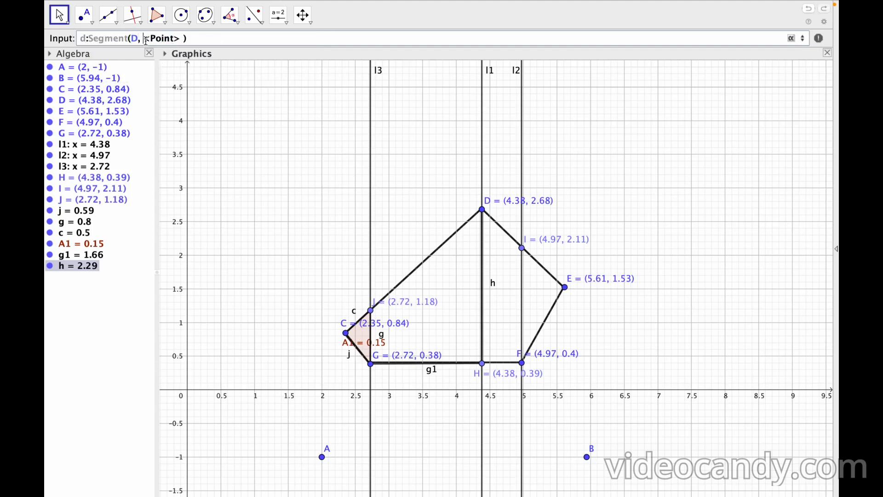
drag(145, 39, 180, 39)
text(J)
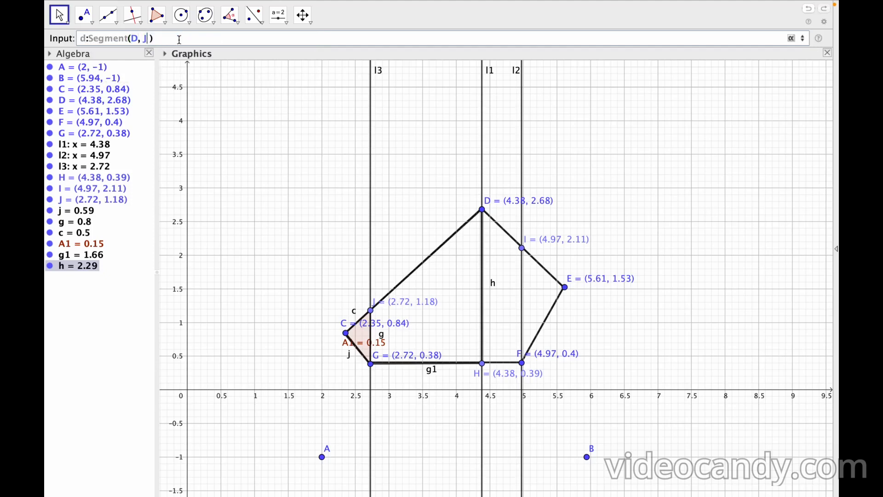
key(Return)
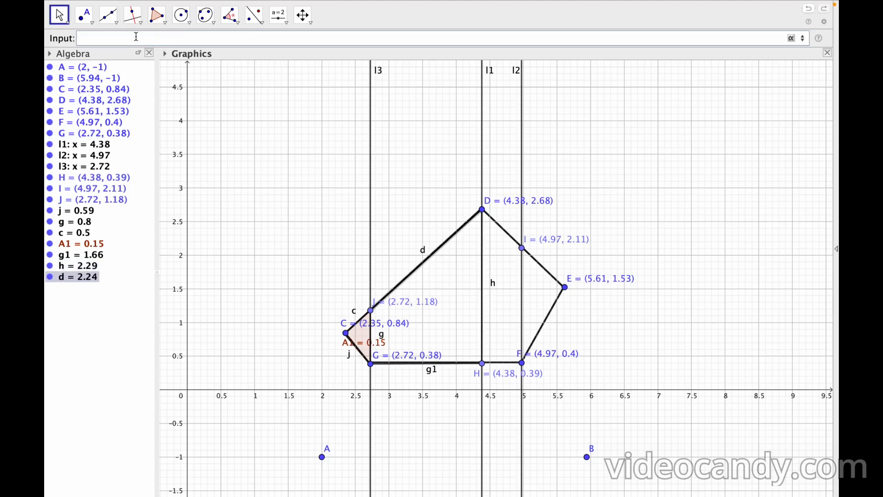
- Define A2 with IntegralBetween using functions g1 and h, start x-value 4.38 and end x-value 2.72
text(A2:inte)
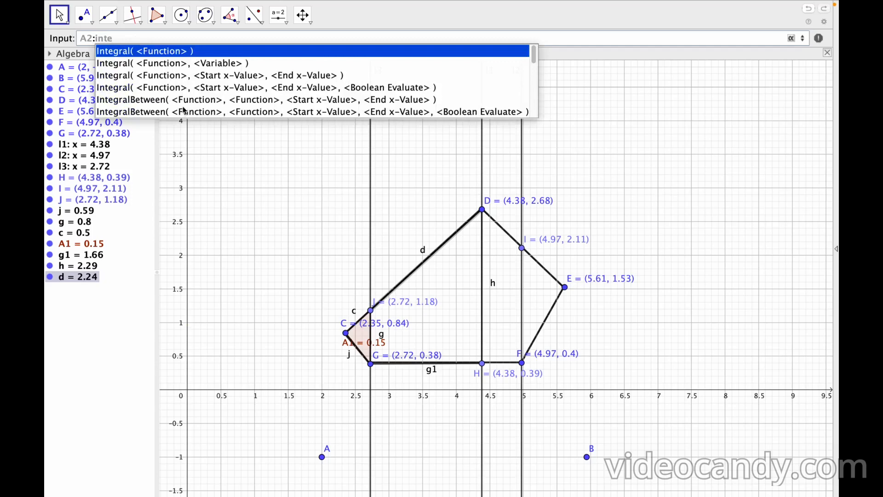
click(186, 100)
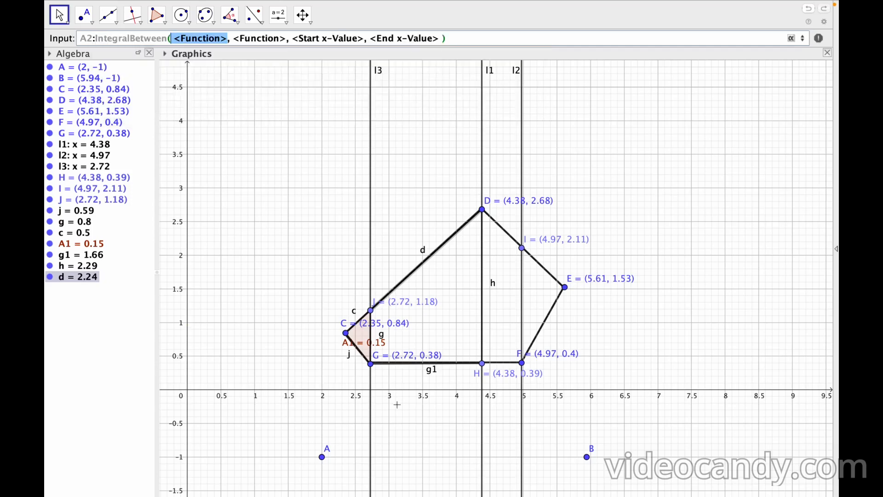
text(g1)
drag(188, 39, 240, 38)
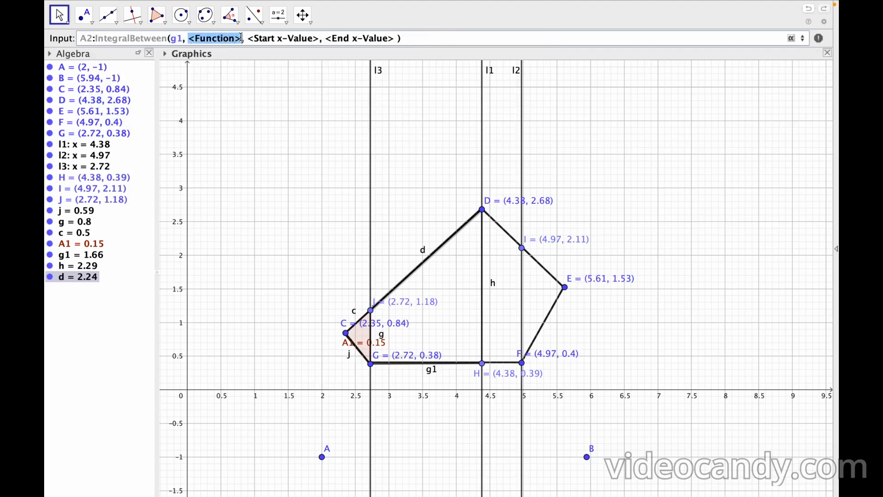
text(h)
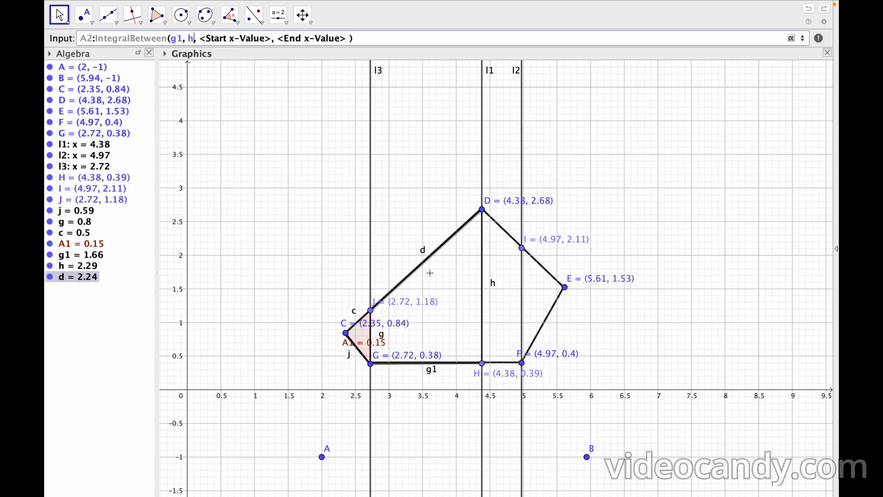
drag(201, 38, 269, 37)
text(4.38)
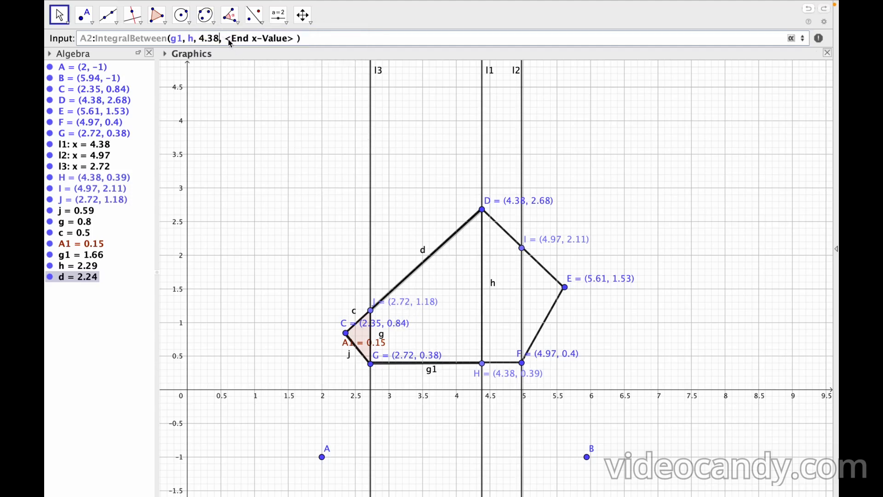
drag(226, 40, 294, 40)
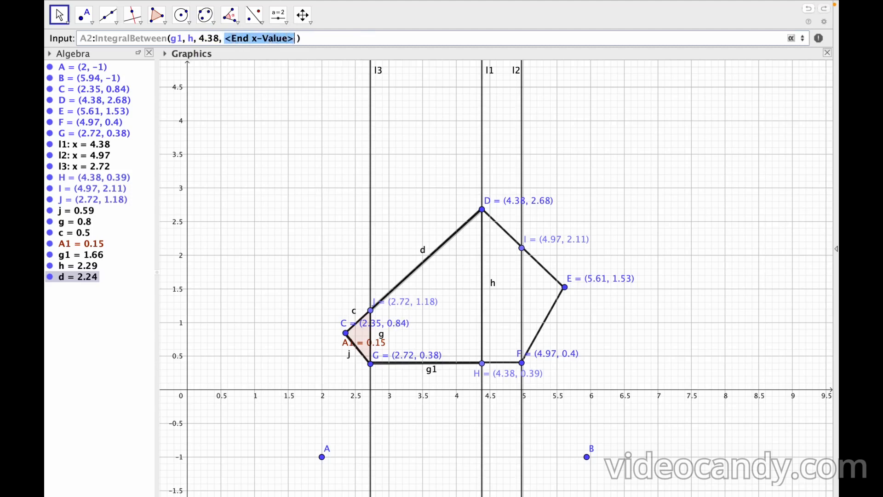
text(2.72)
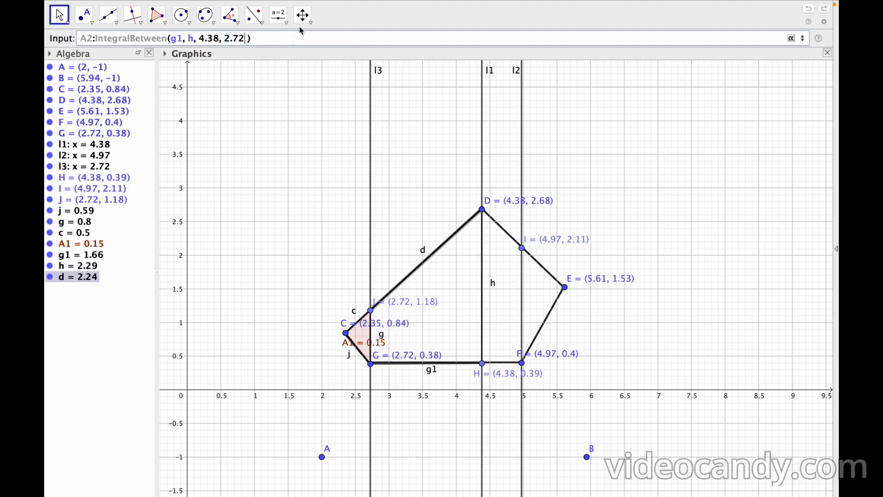
key(Return)
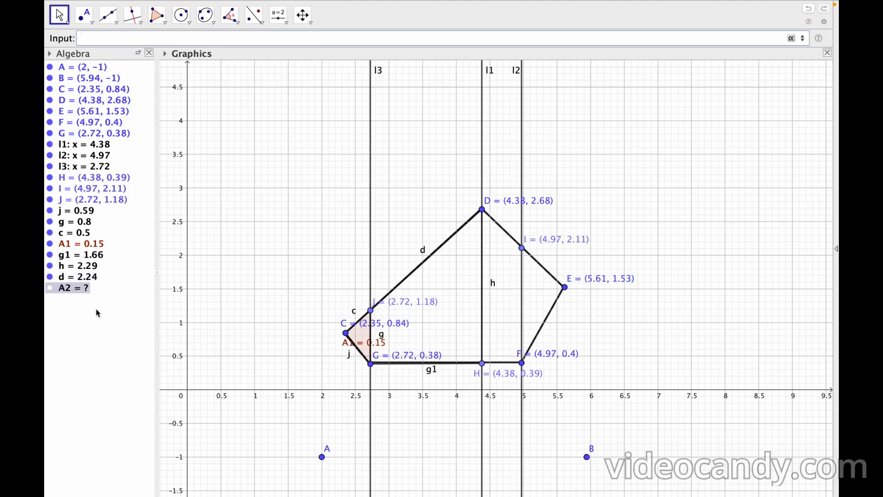
right_click(82, 291)
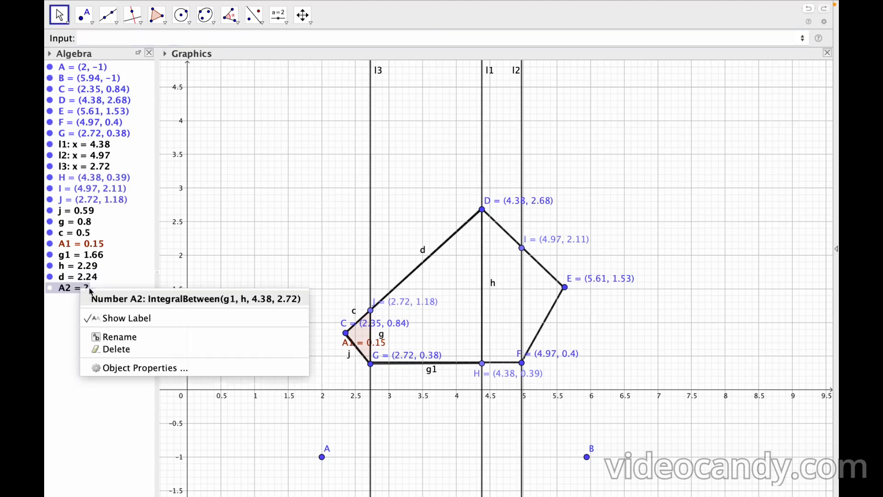
click(126, 367)
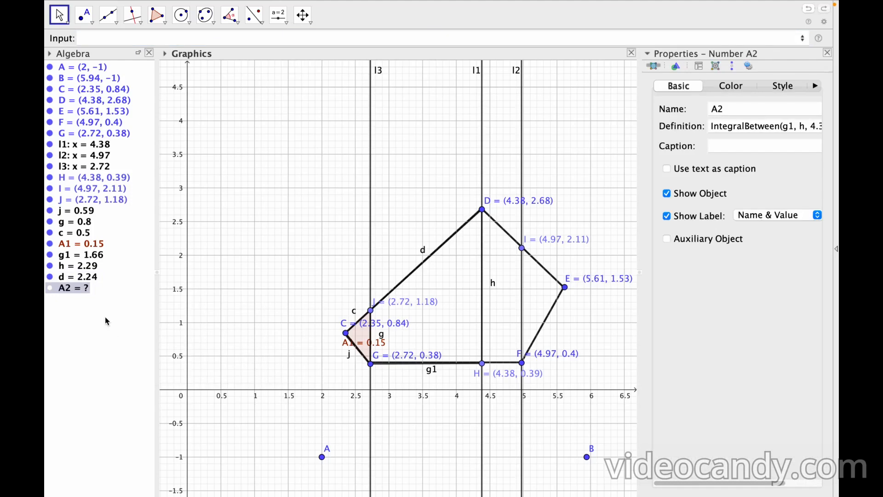
click(827, 53)
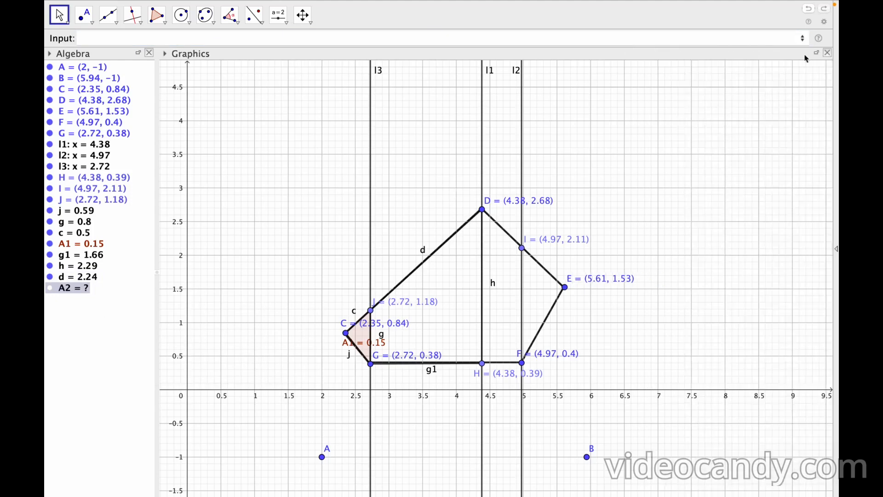
- Redefine A2 with d as its second function and nudge its label within the region between g1 and d
double_click(73, 288)
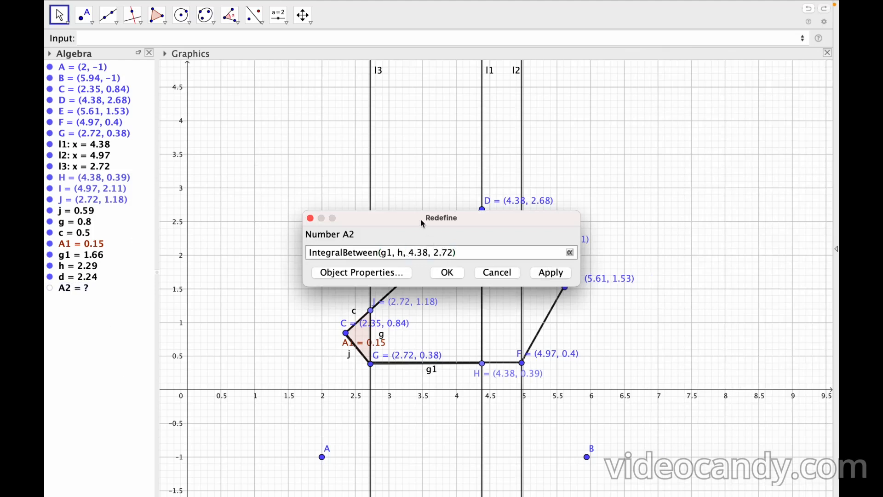
drag(424, 223, 370, 155)
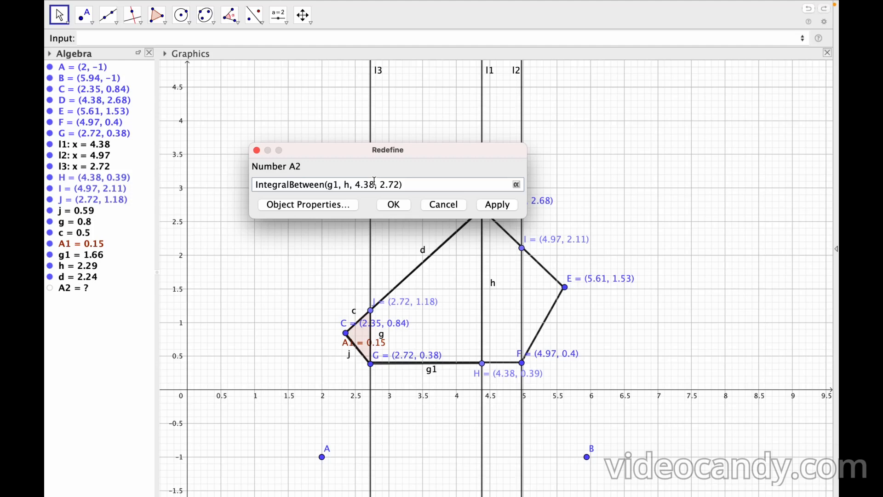
key(BackSpace)
text(d)
click(395, 205)
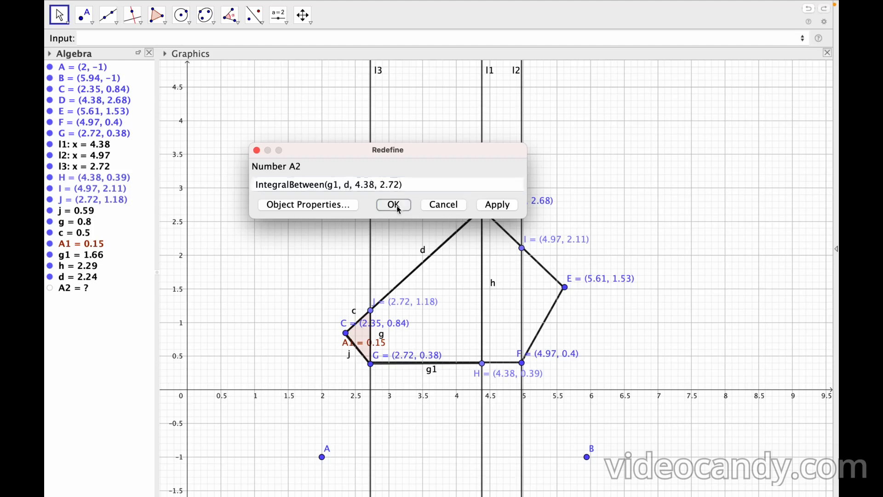
drag(460, 315, 456, 321)
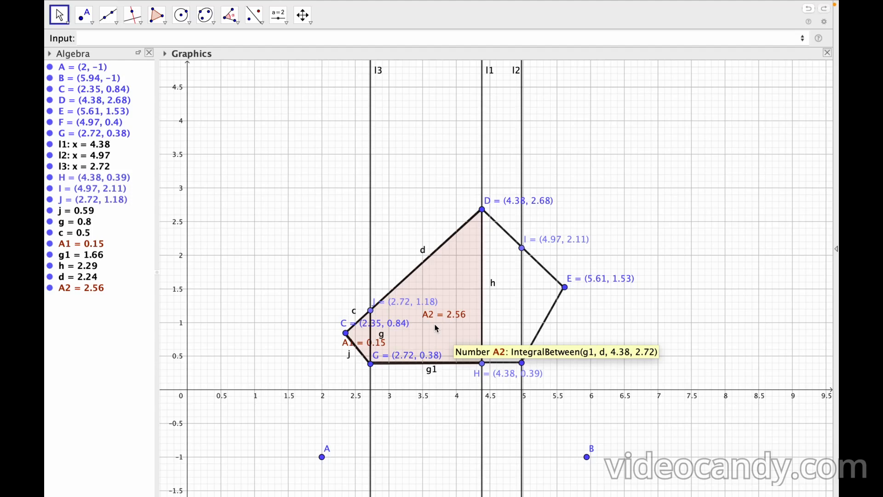
- Change the colour of area A2 to green (51, 153, 0) in its object properties
right_click(436, 327)
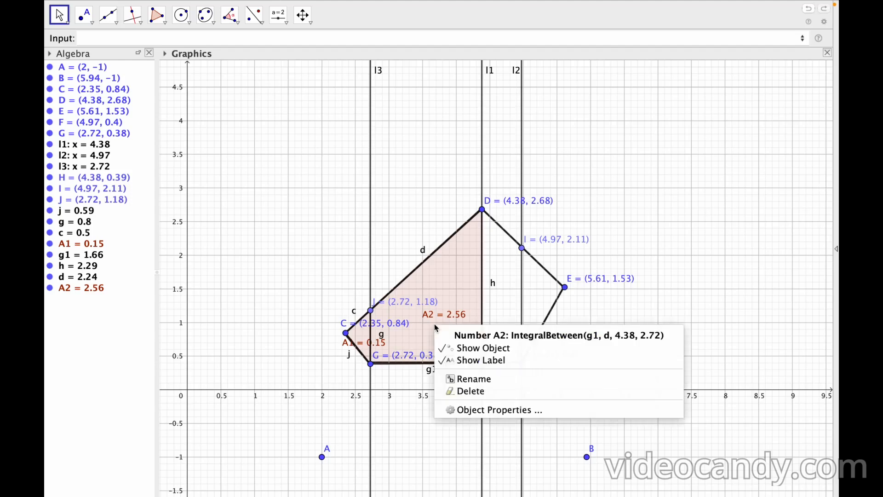
click(509, 409)
click(754, 138)
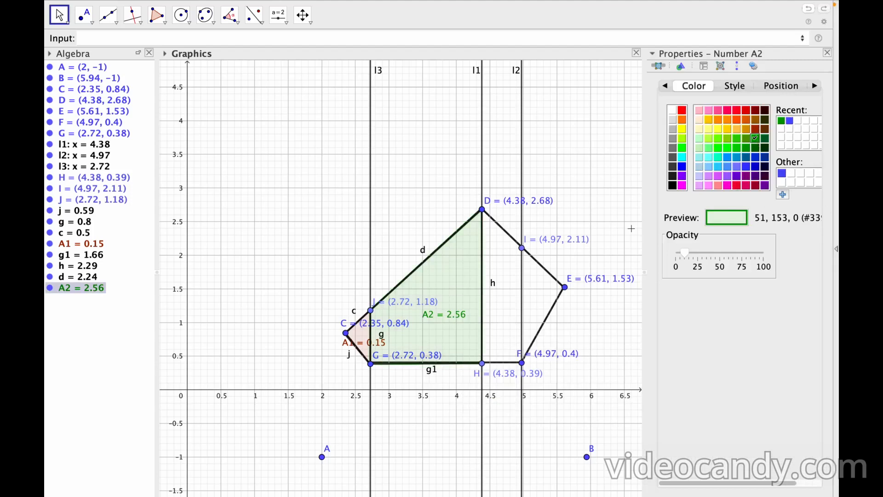
click(827, 53)
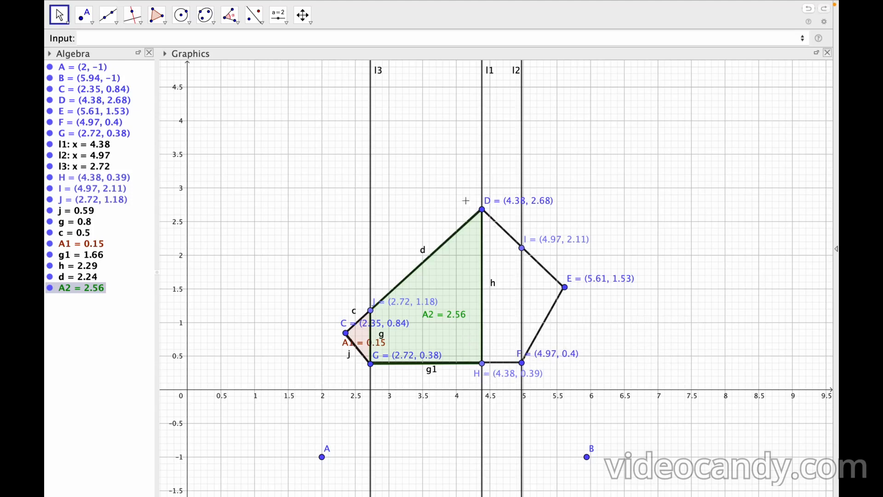
- Create segment f between points H and F with the Segment command
click(105, 33)
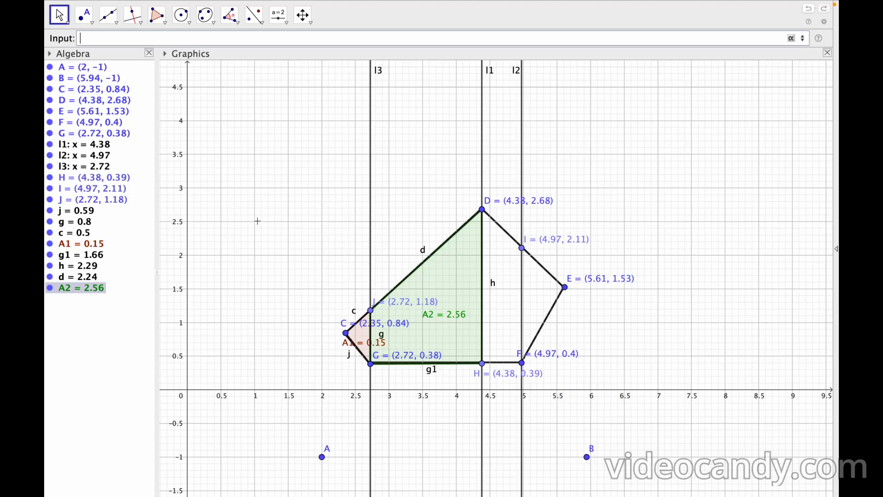
text(f:seg)
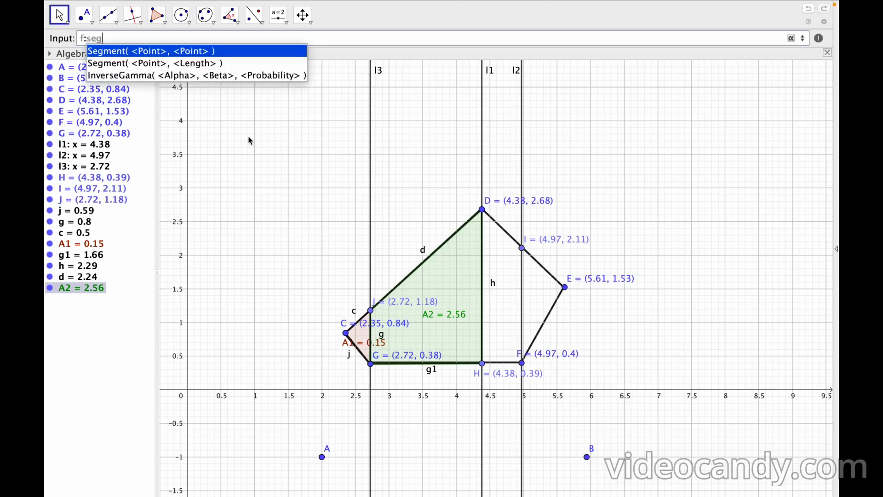
click(210, 51)
text(H)
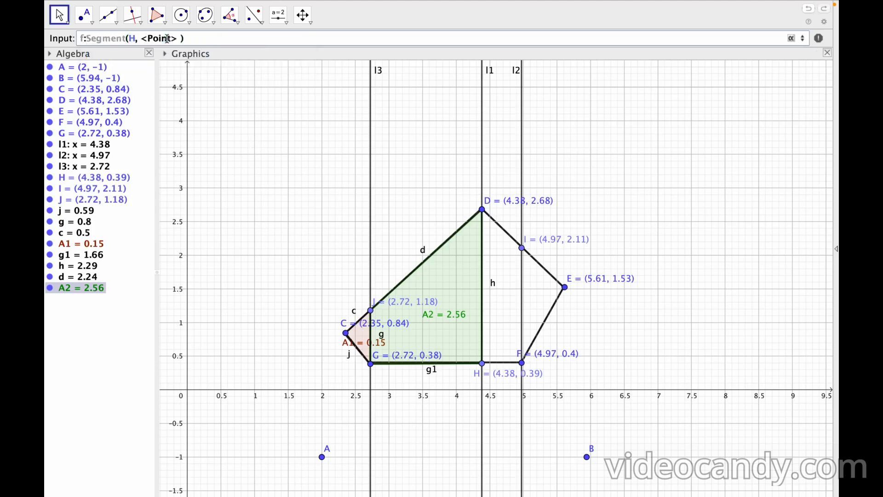
drag(144, 40, 177, 40)
text(F)
key(Return)
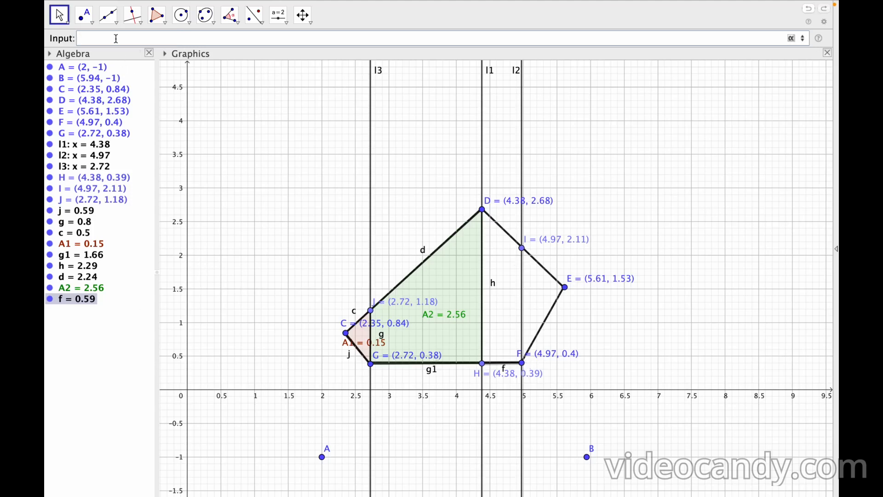
- Create segment i between points F and I with the Segment command
text(i:Seg)
click(137, 51)
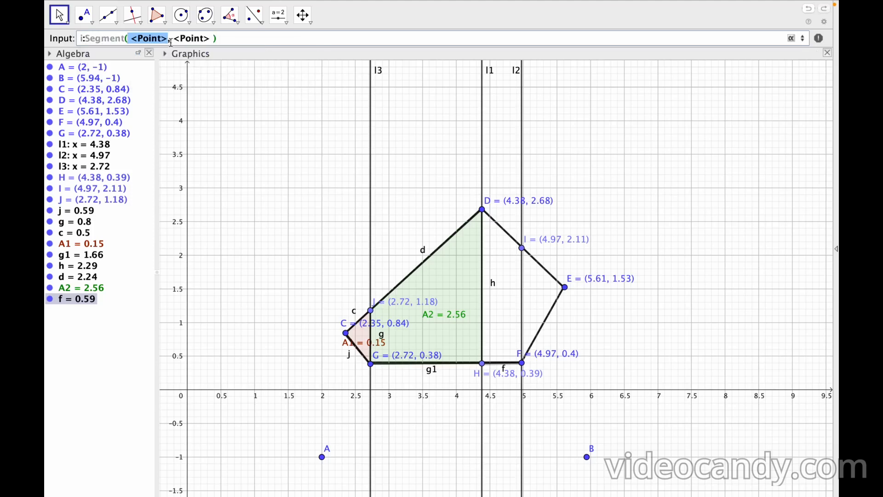
text(F)
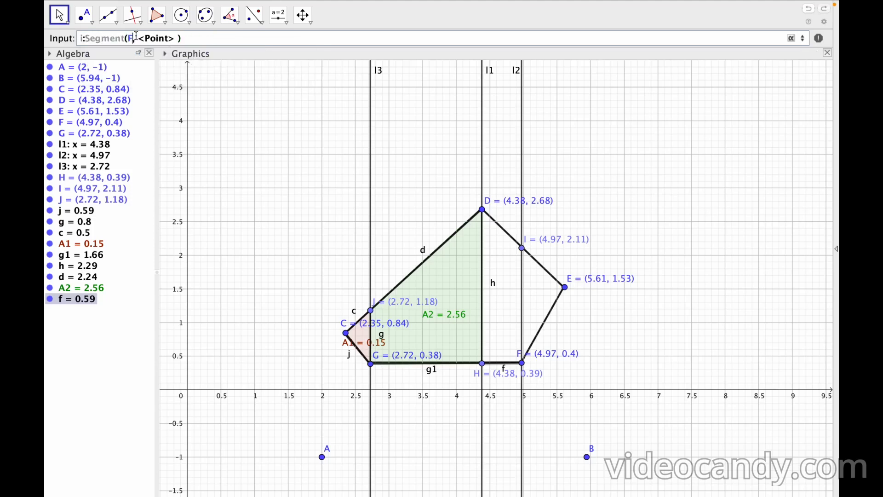
drag(139, 38, 175, 38)
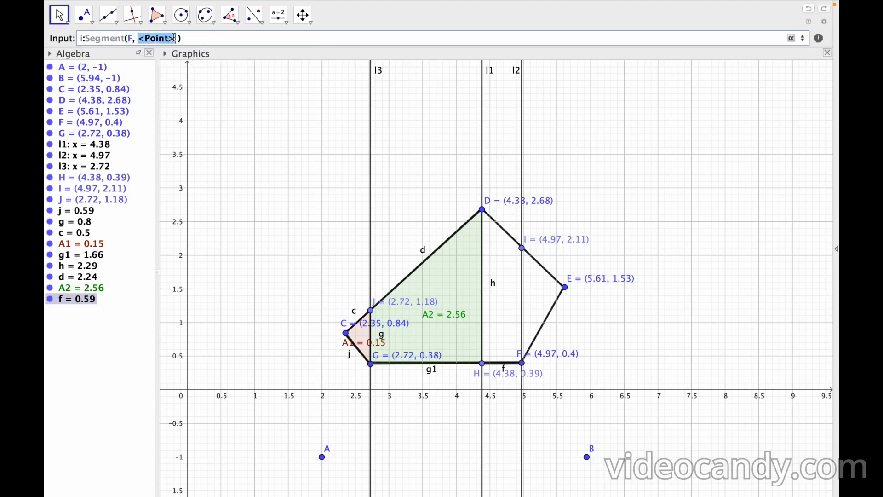
text(I)
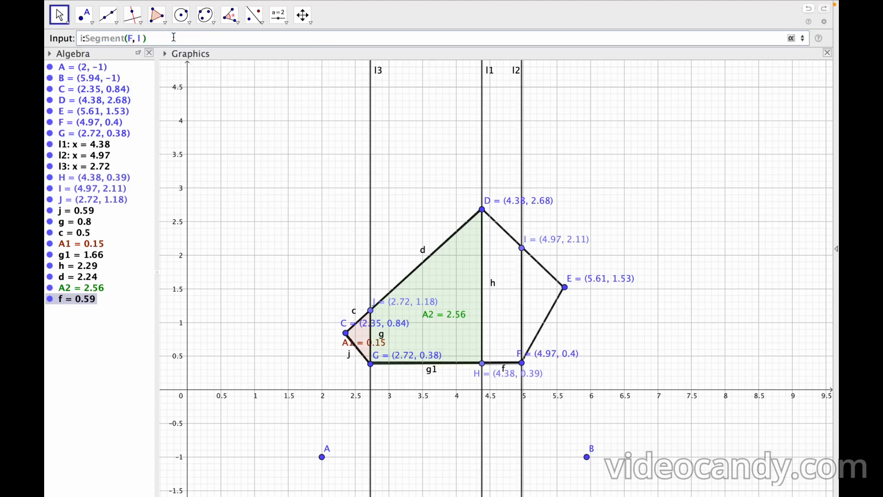
key(Return)
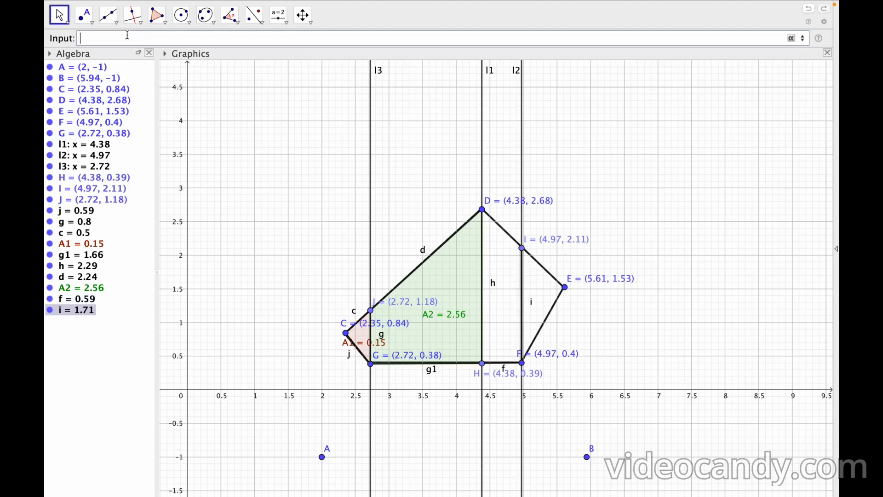
- Create segment i1 between points I and D with the Segment command
text(1)
text(\)
key(BackSpace)
key(BackSpace)
text(i1:)
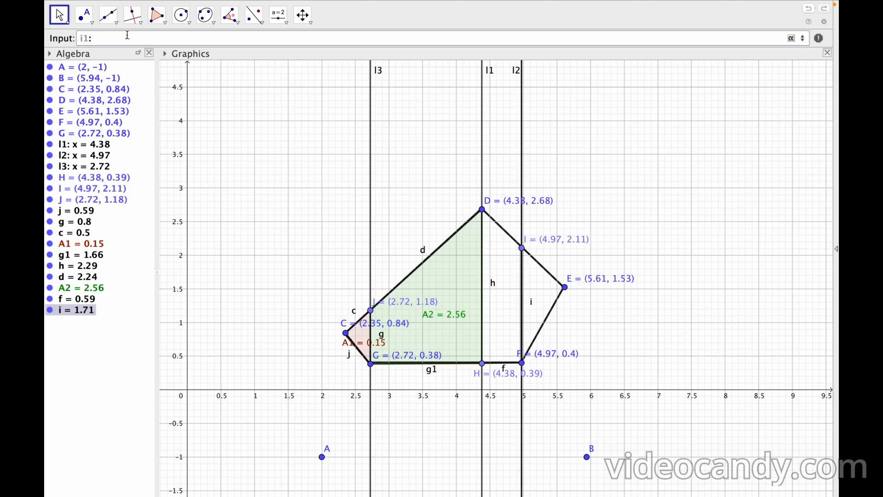
text(seg)
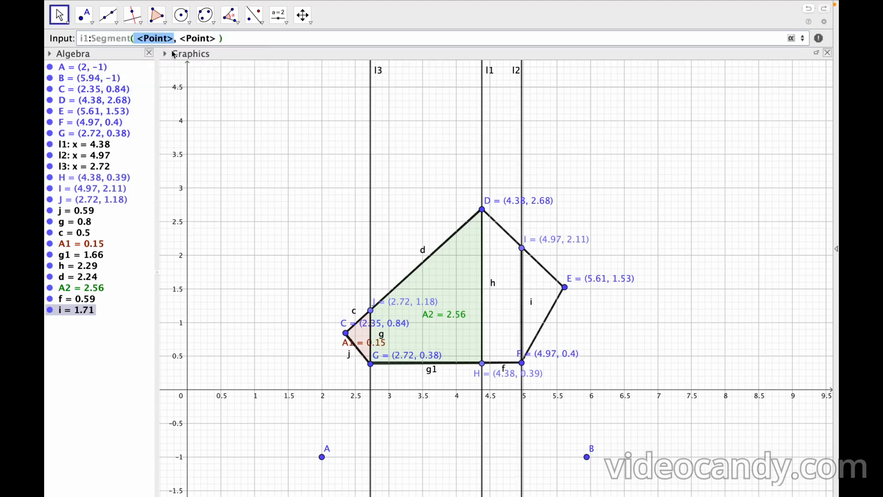
text(I)
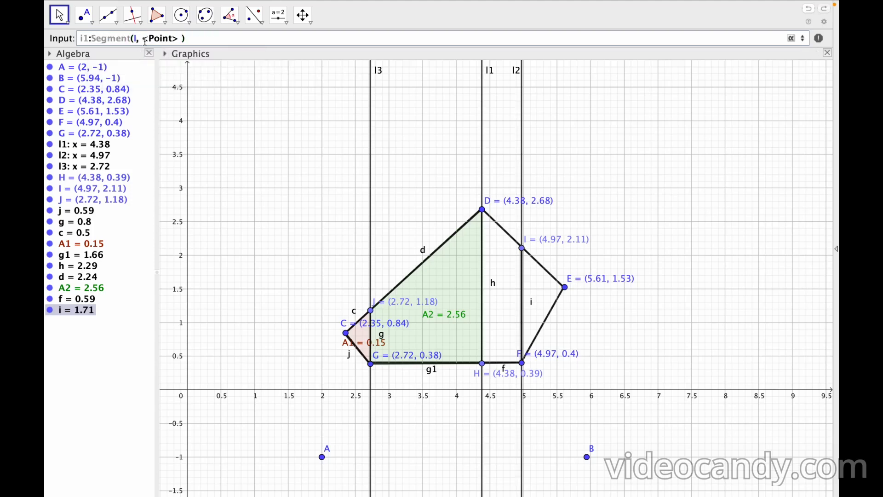
drag(143, 39, 180, 36)
text(D)
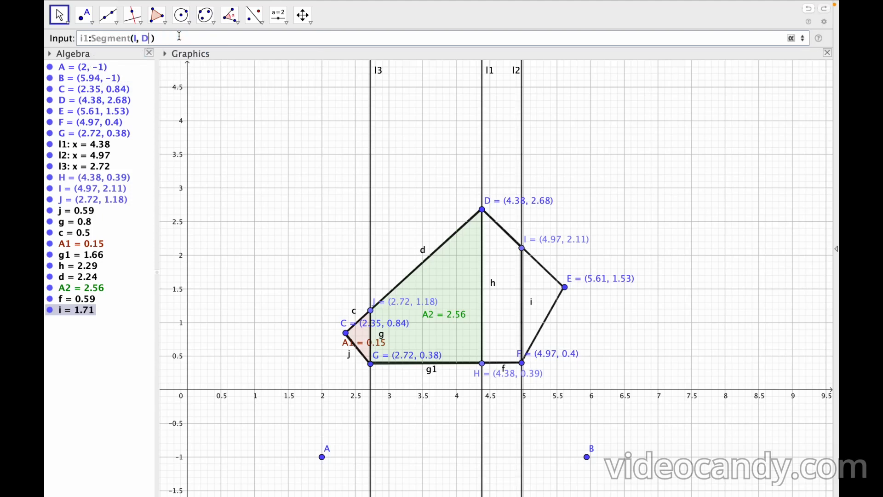
key(Return)
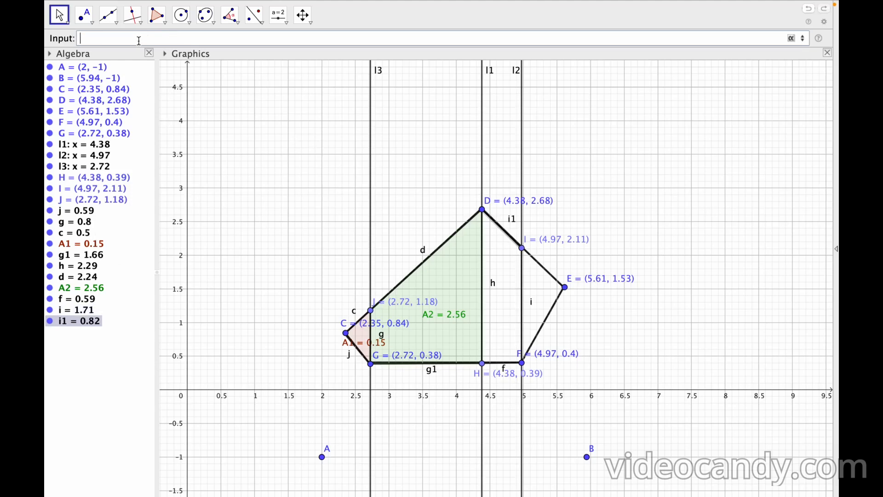
- Calculate area A3 with IntegralBetween(f, i1, 4.97, 4.38) and move its label inside the section between lines l1 and l2
text(A3:inte)
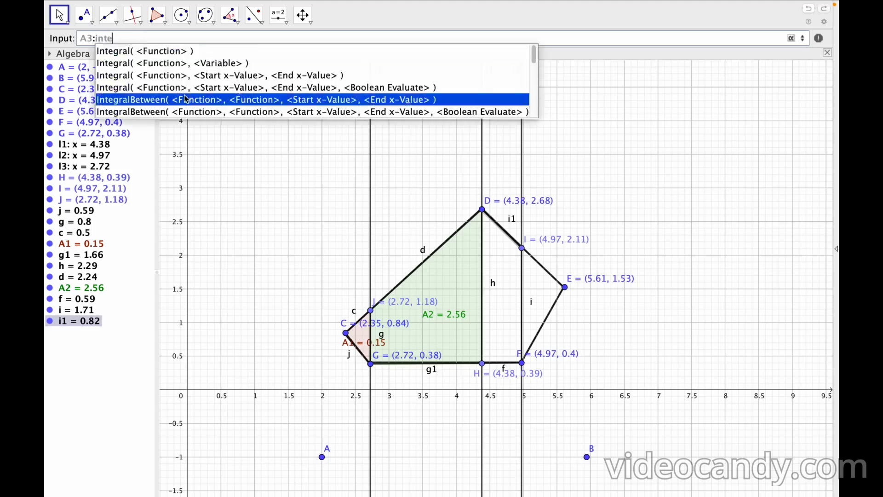
click(185, 99)
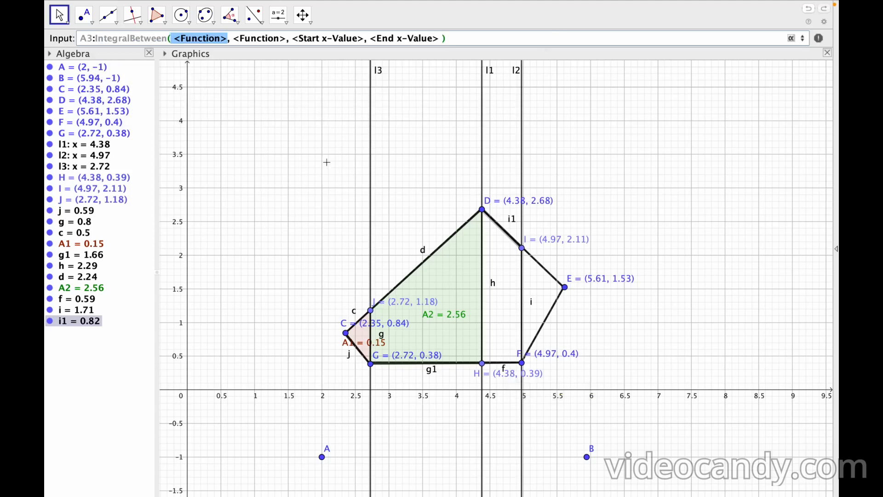
text(f)
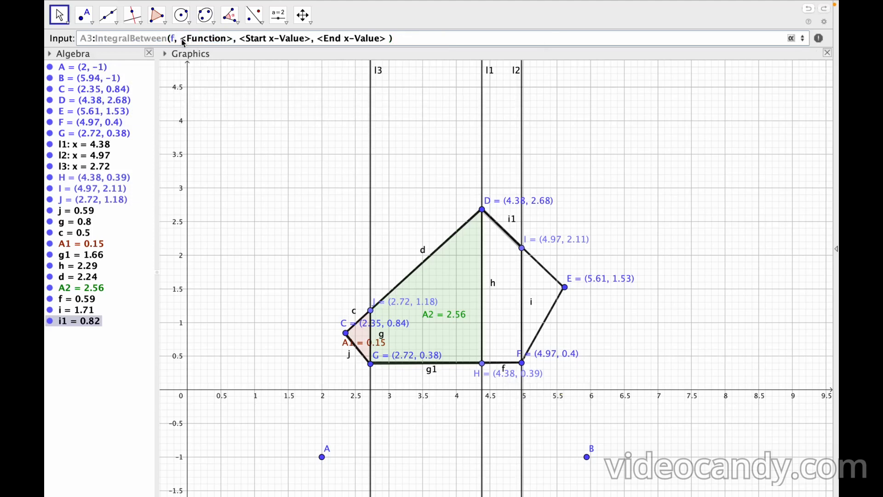
drag(183, 41, 233, 39)
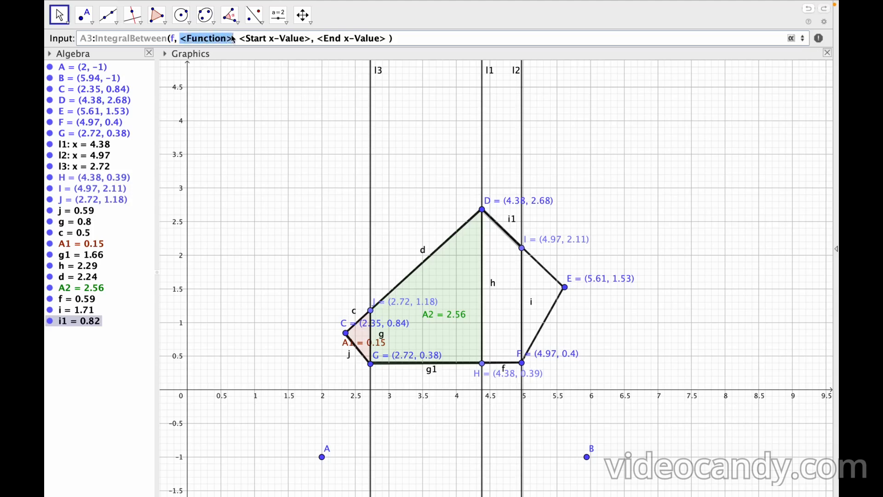
text(i1)
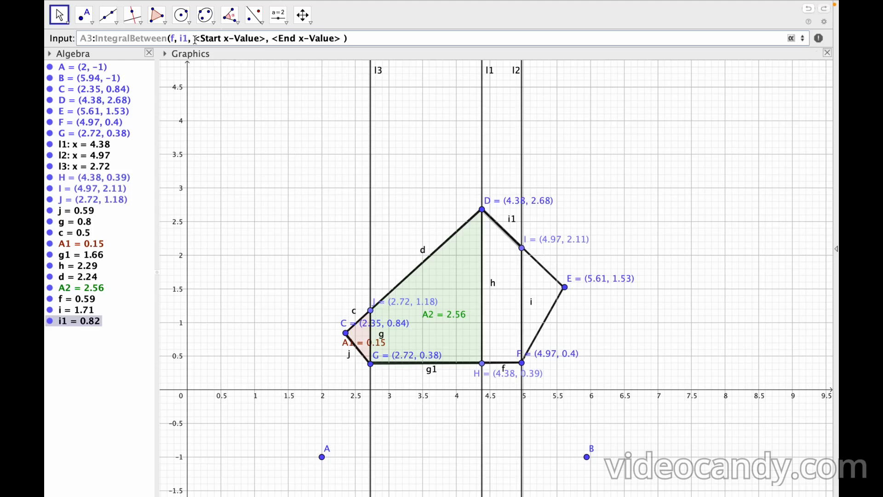
drag(195, 38, 266, 38)
text(4.97)
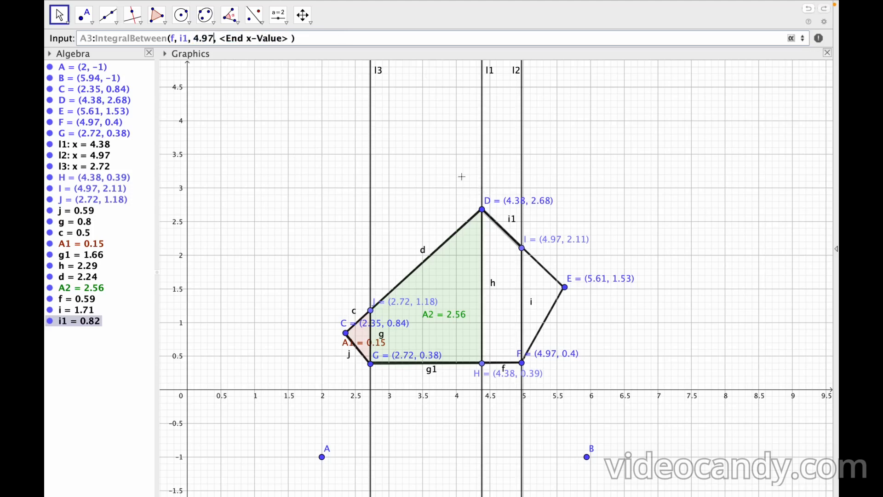
drag(220, 38, 287, 38)
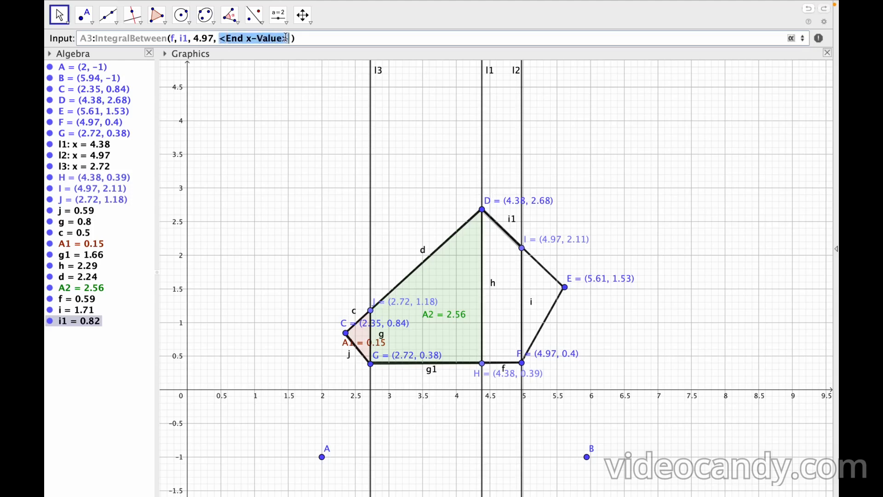
text(4.38)
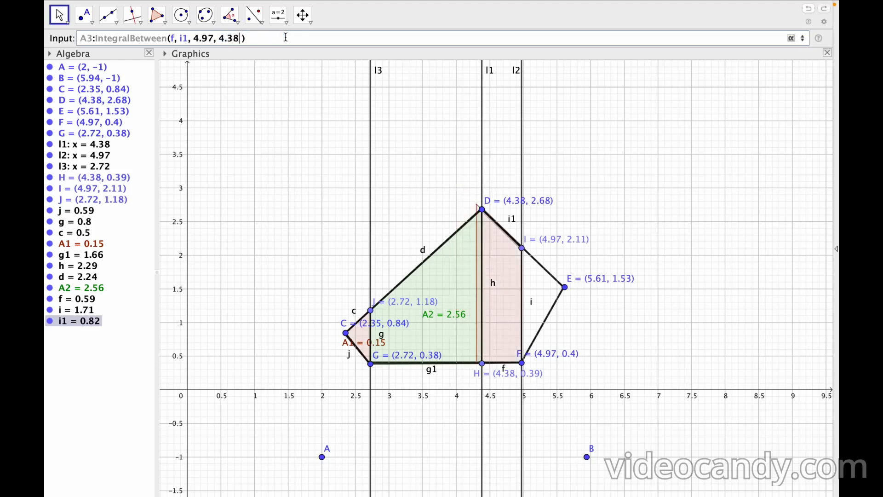
key(Return)
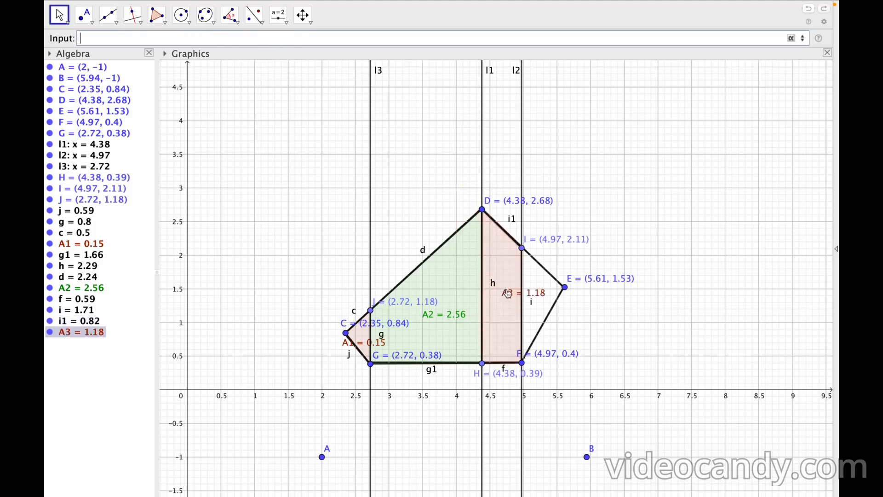
drag(507, 298, 477, 306)
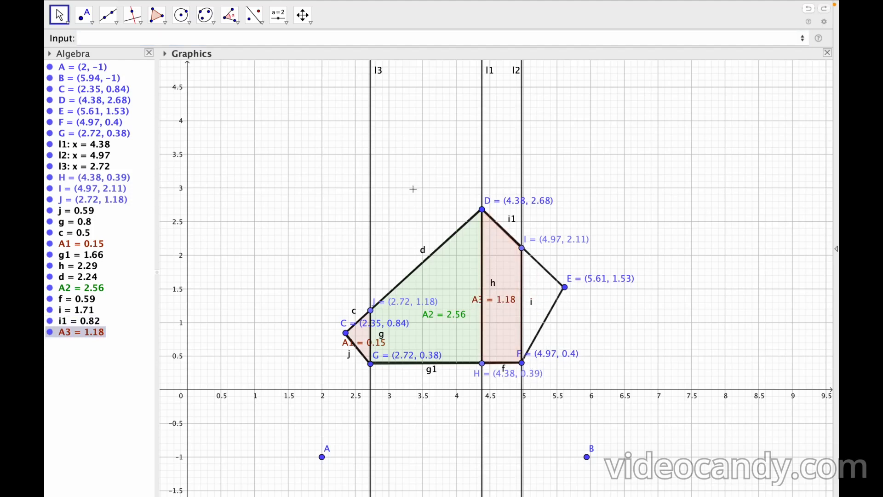
- Create segment f1 between points F and E with the Segment command
click(126, 36)
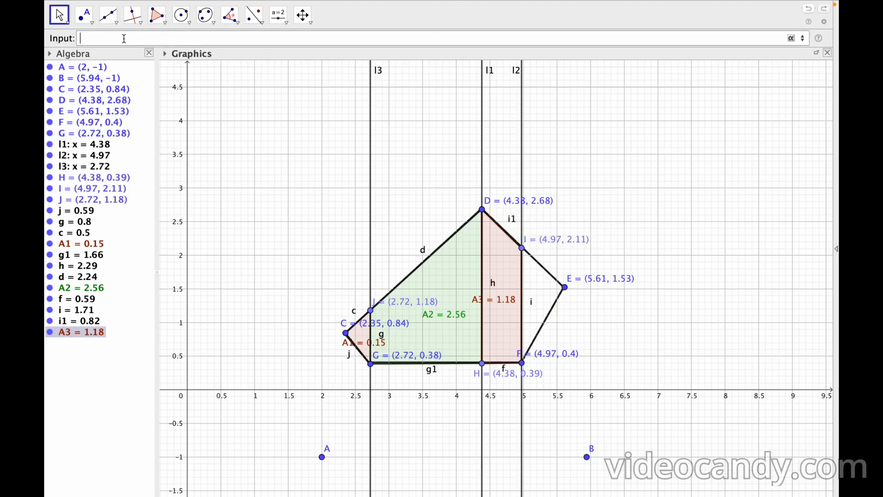
text(f1)
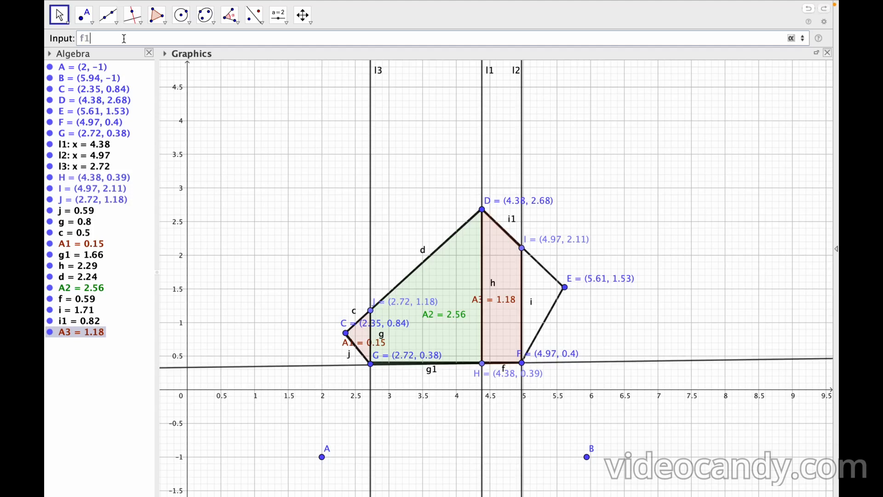
text(:seg)
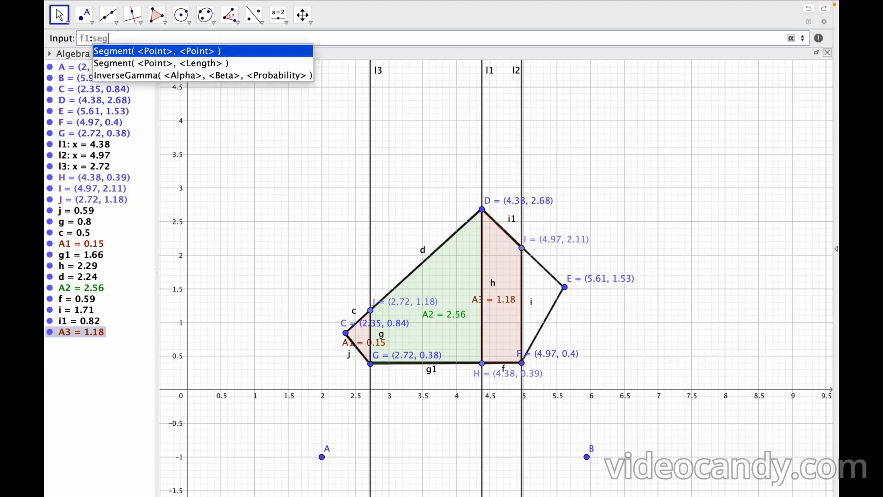
click(161, 51)
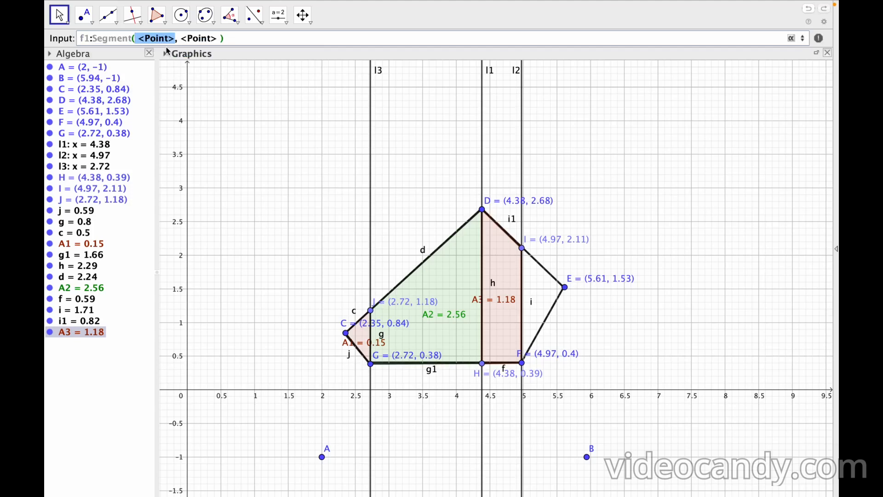
text(F)
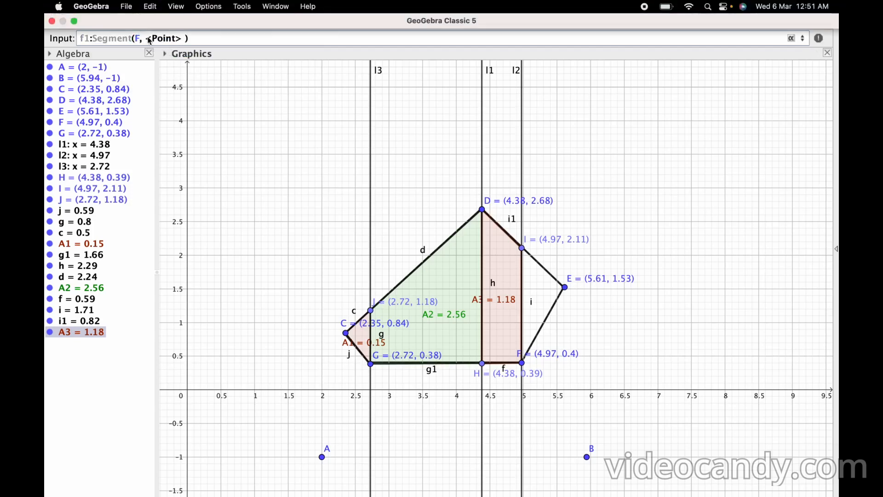
drag(146, 40, 180, 39)
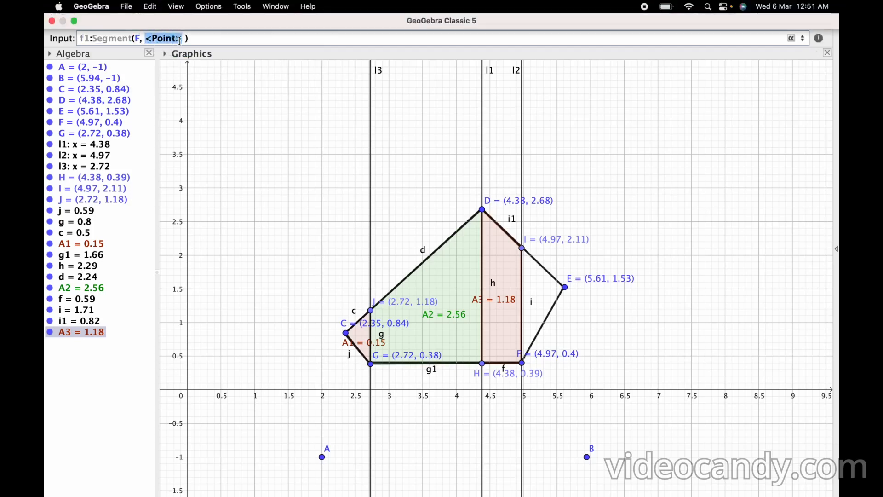
text(E)
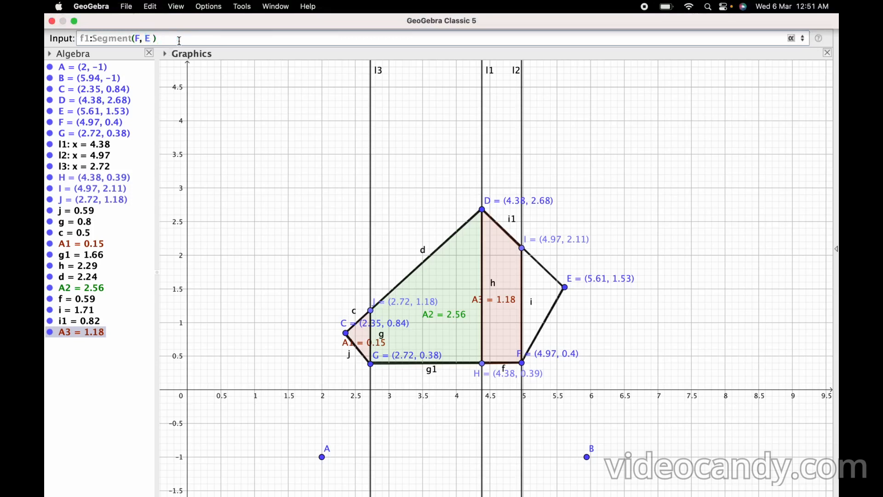
key(Return)
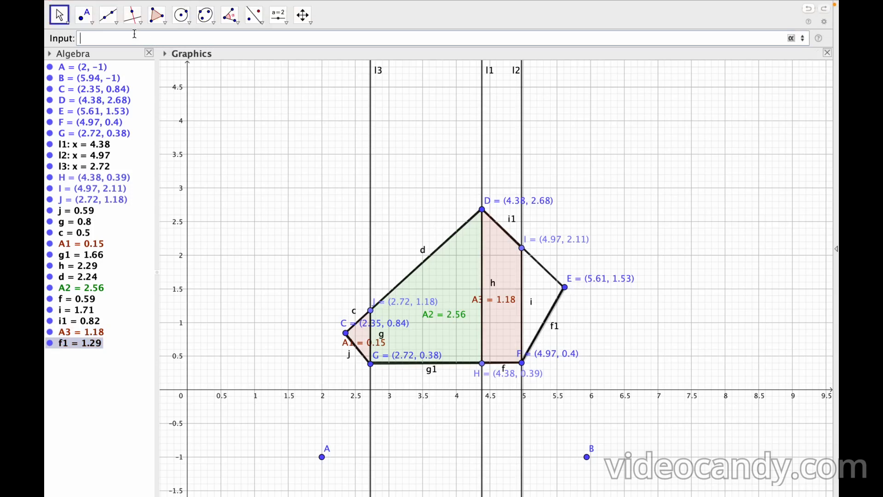
- Create segment e1 between points E and I with the Segment command
text(1:seg)
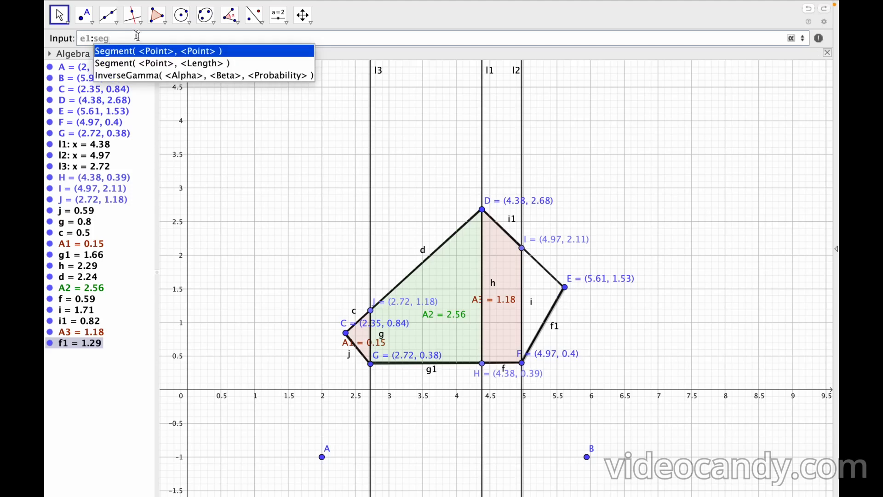
click(148, 55)
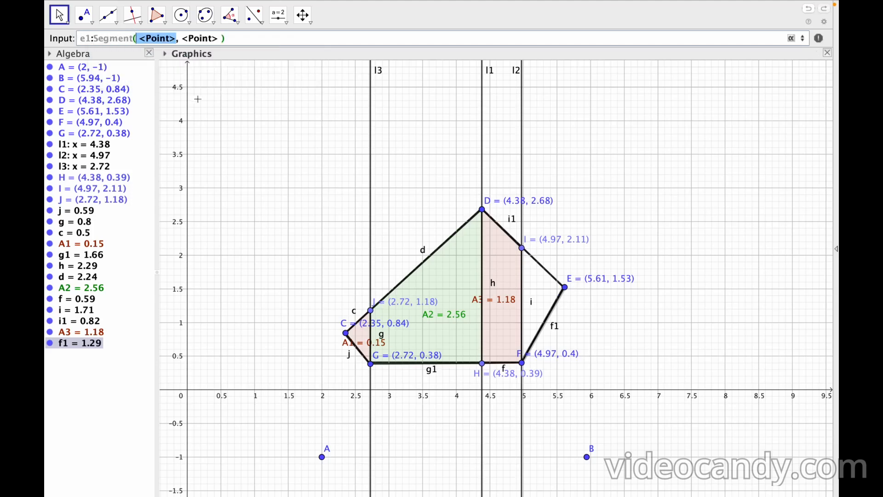
text(F)
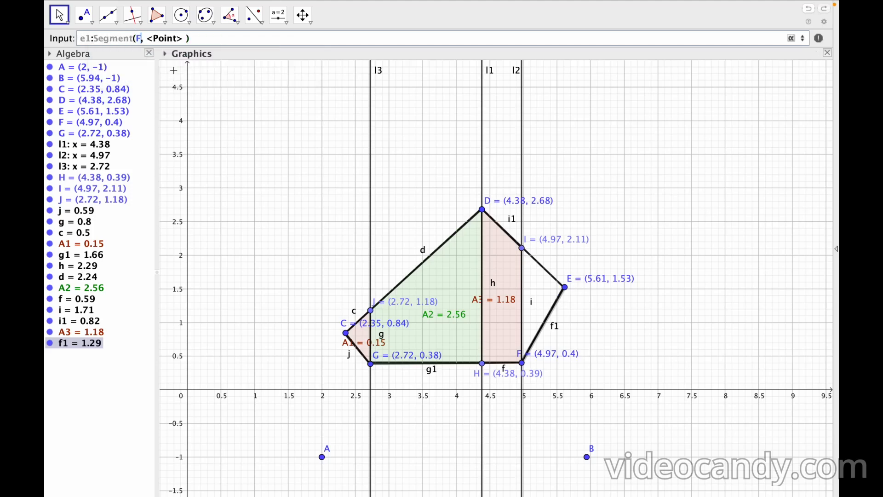
key(BackSpace)
text(E)
click(148, 39)
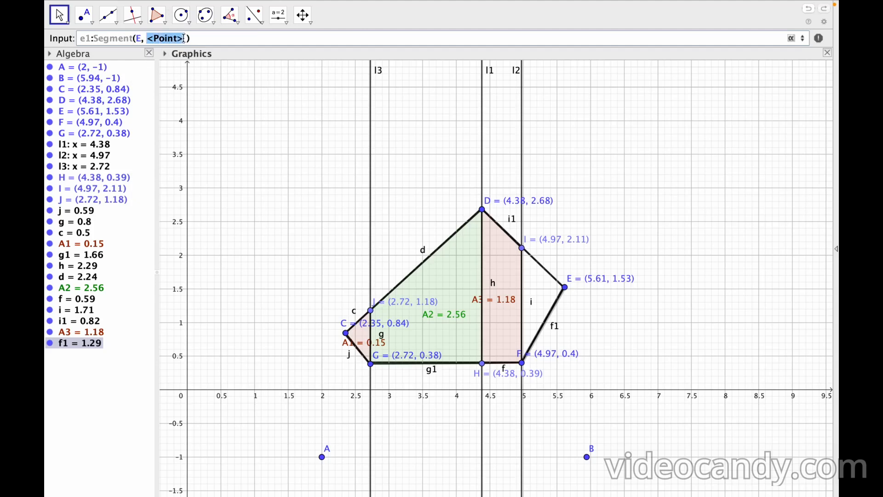
text(I)
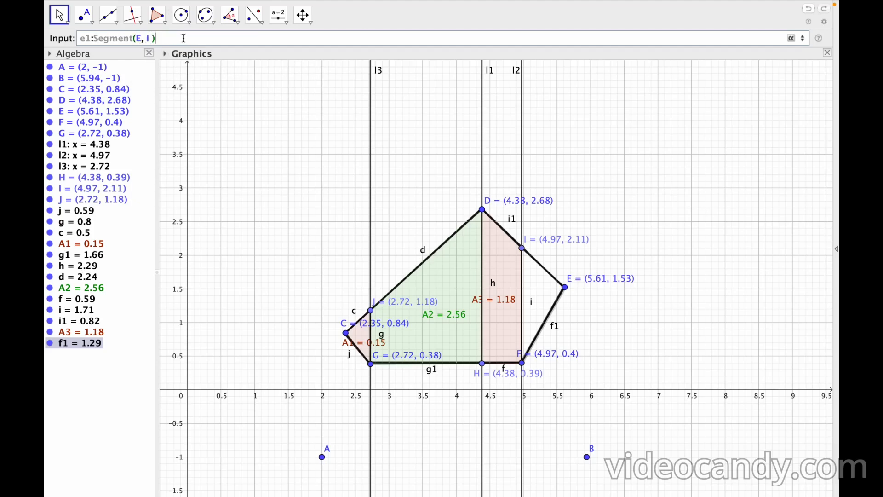
key(Return)
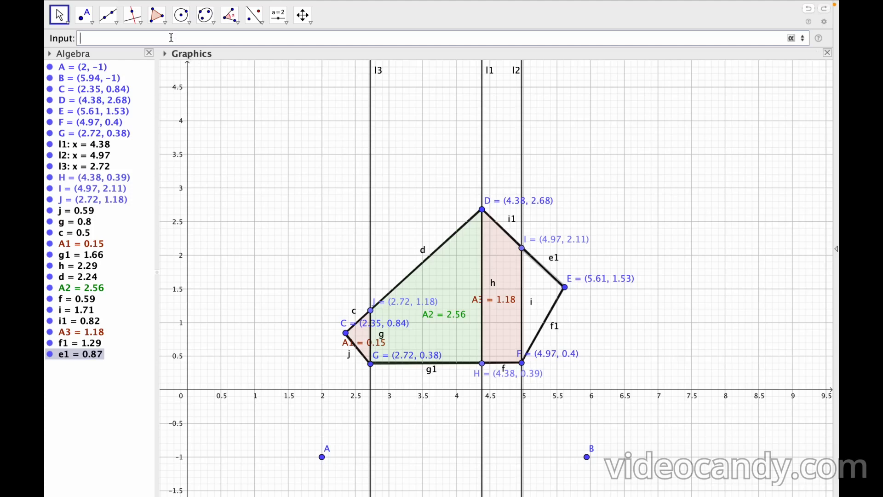
- Calculate area A4 with IntegralBetween(f1, e1, 5.61, 4.97)
text(a)
text(A4)
text(:)
text(inte)
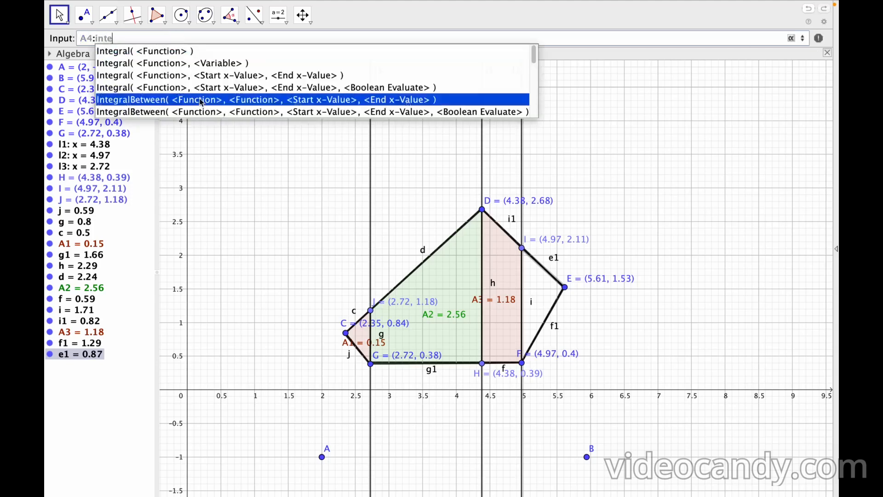
click(200, 102)
text(f1)
drag(188, 40, 239, 38)
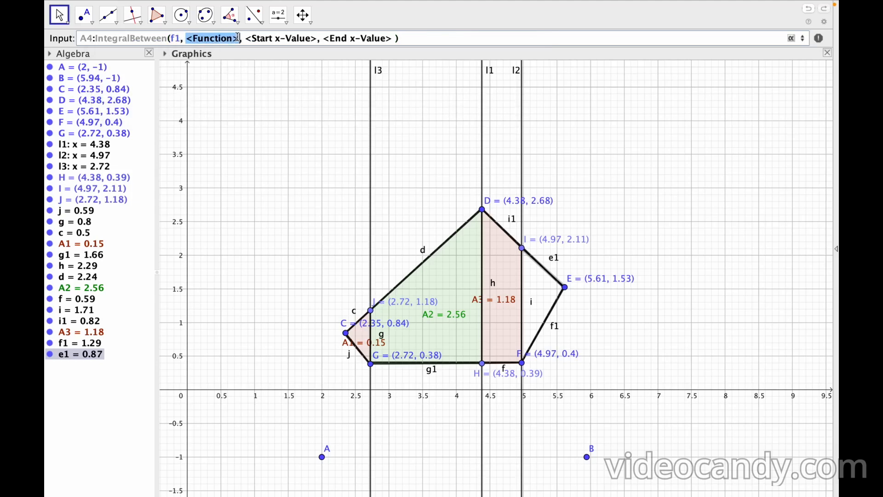
text(e1)
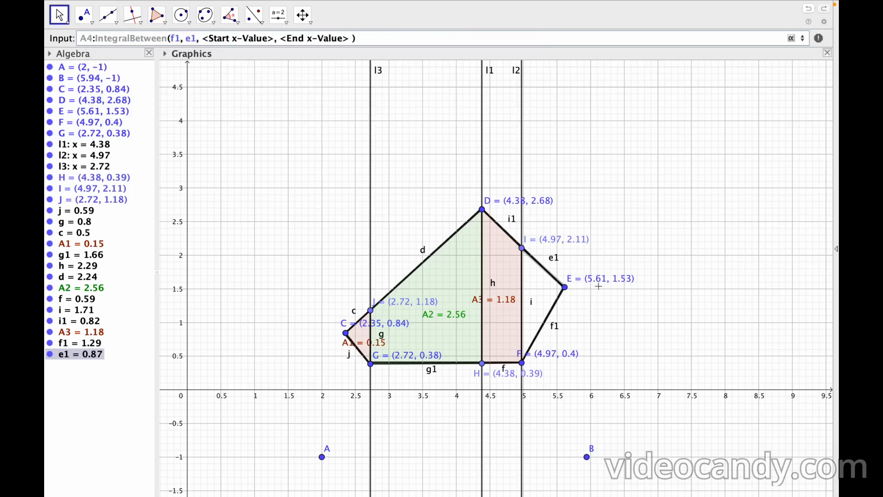
drag(204, 40, 272, 36)
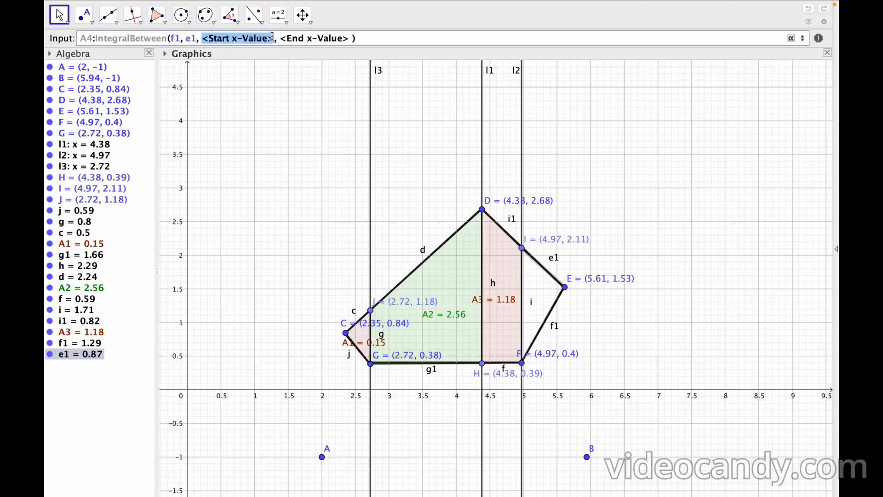
text(5.61)
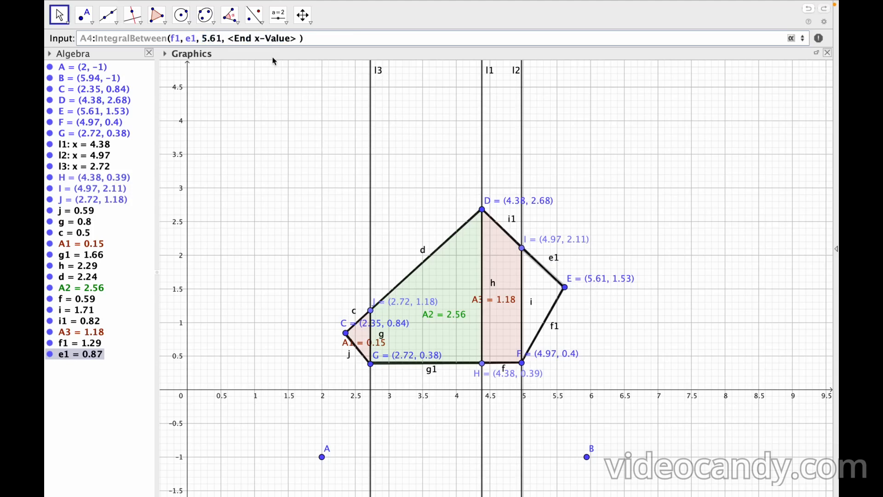
drag(228, 38, 296, 36)
text(4.)
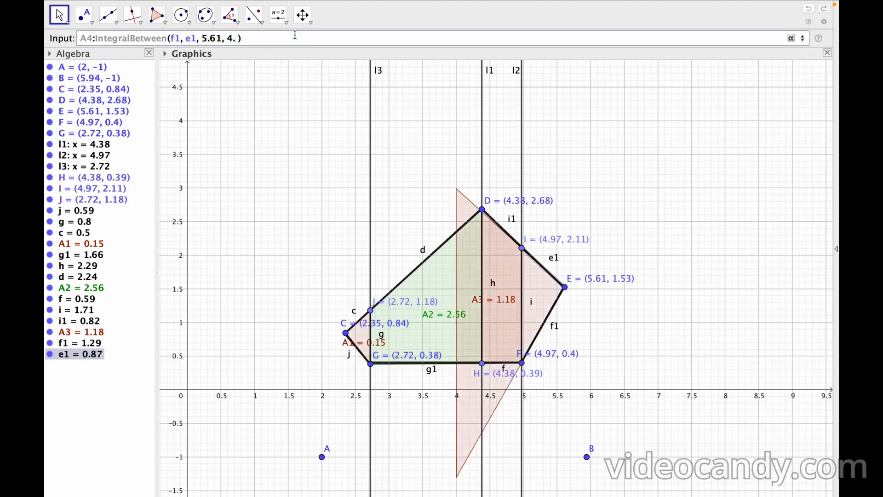
text(97)
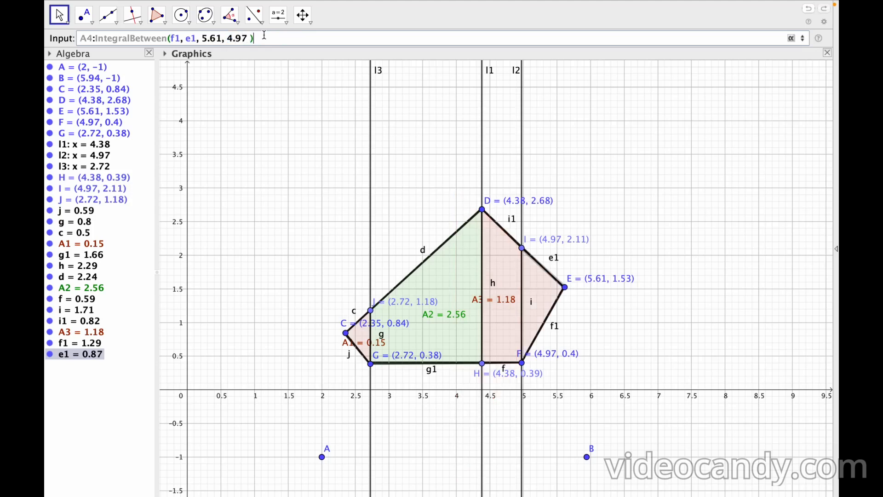
key(Return)
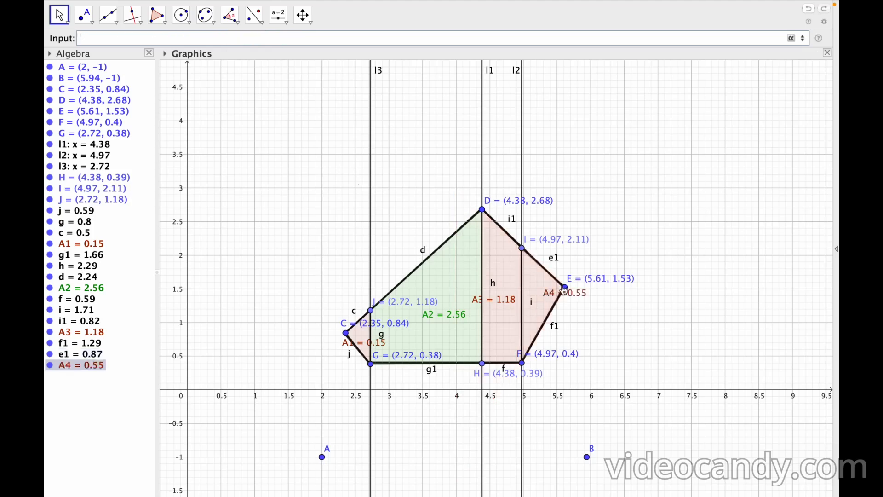
- Move the A4 label further into its section and change the area's colour to red (255, 0, 0) in its object properties
drag(566, 296, 549, 294)
right_click(548, 303)
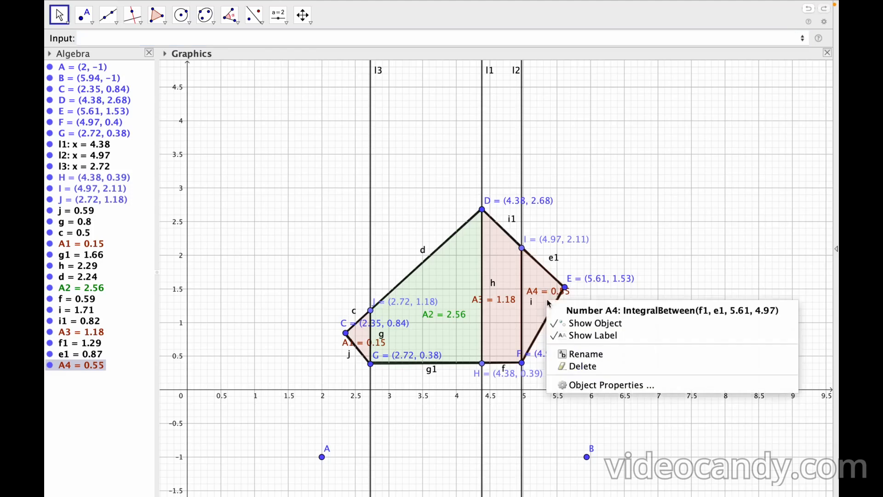
click(607, 385)
click(686, 111)
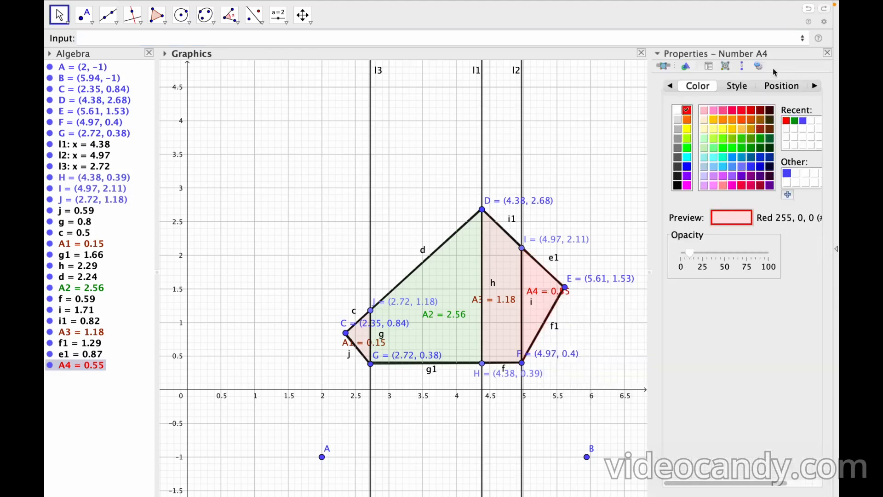
click(827, 53)
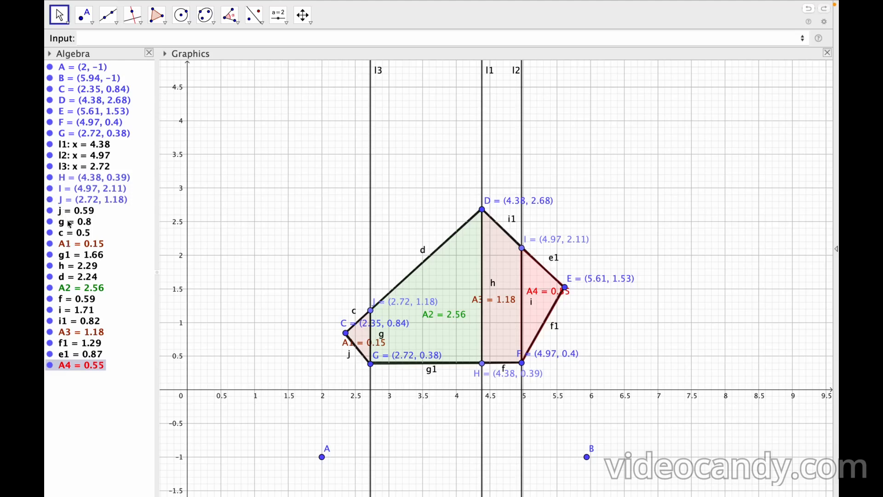
- Hide the vertical lines l1, l2 and l3 and shift the A4 label slightly further into its section
click(50, 144)
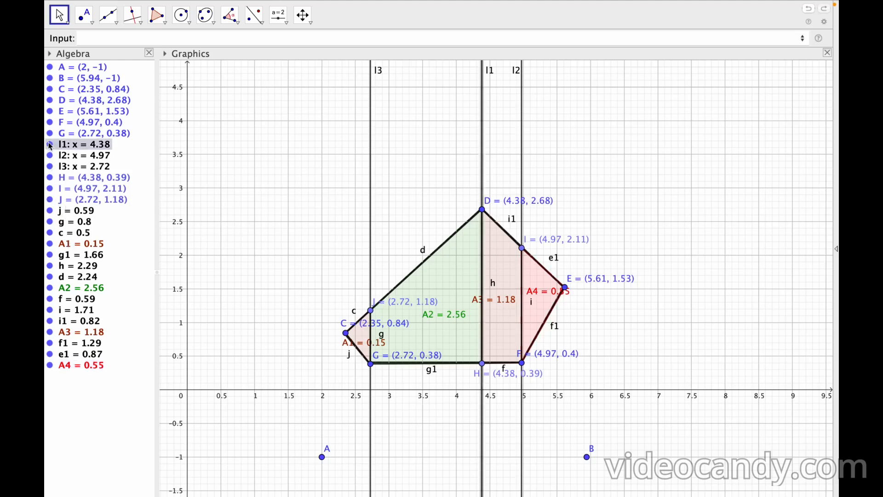
click(50, 155)
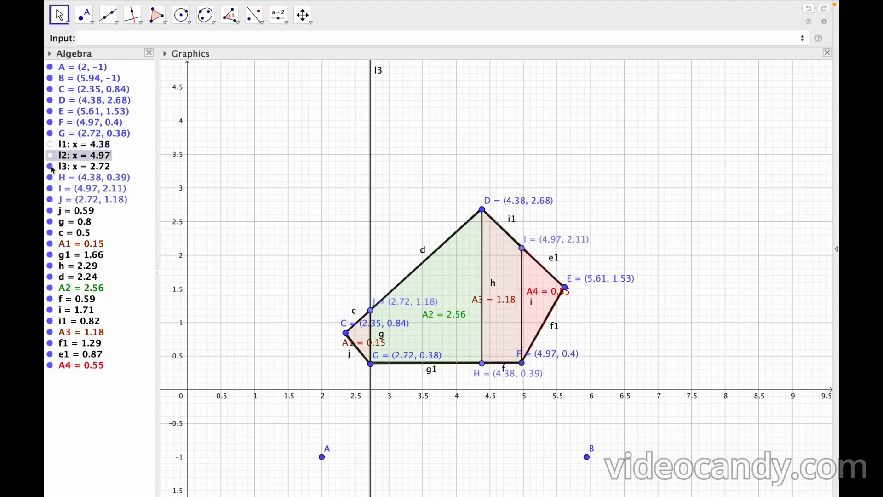
click(51, 166)
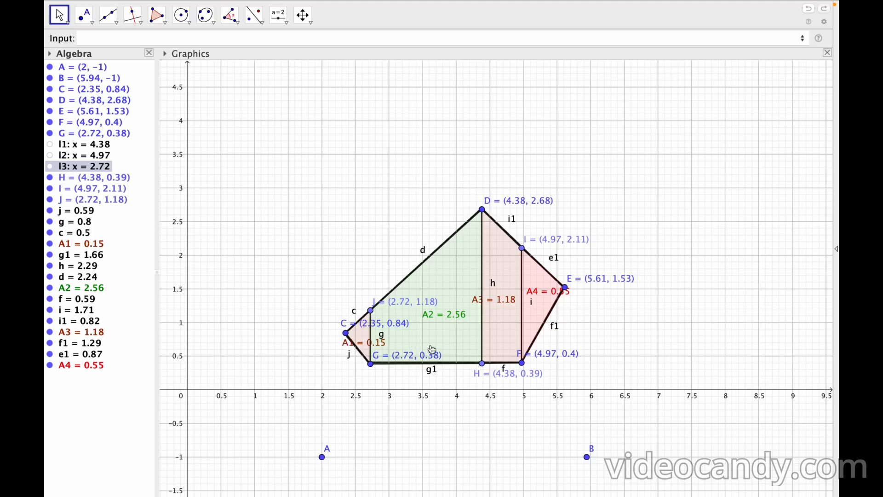
mouse_move(501, 324)
mouse_move(556, 304)
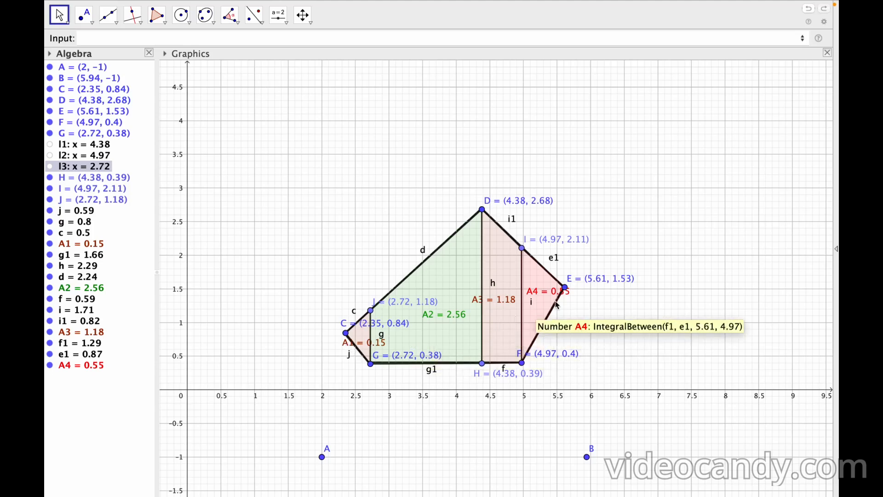
drag(539, 292, 533, 289)
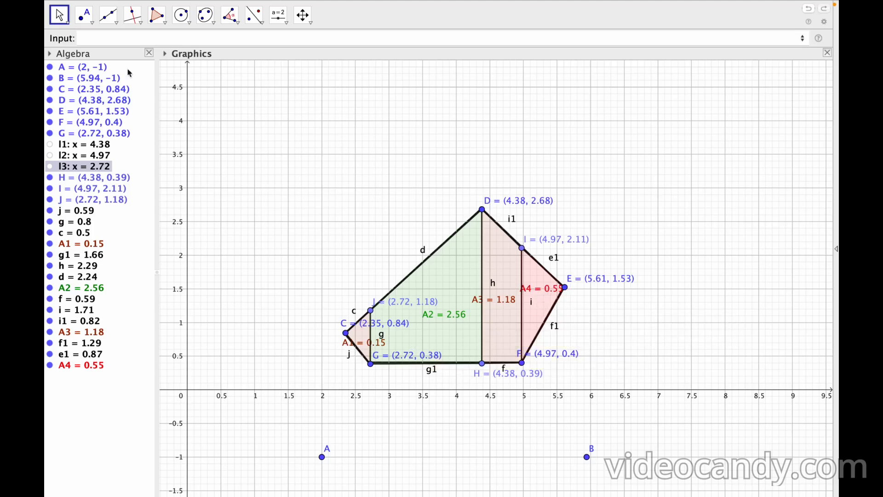
- Define a number named Total as the sum A1+A2+A3+A4
click(114, 38)
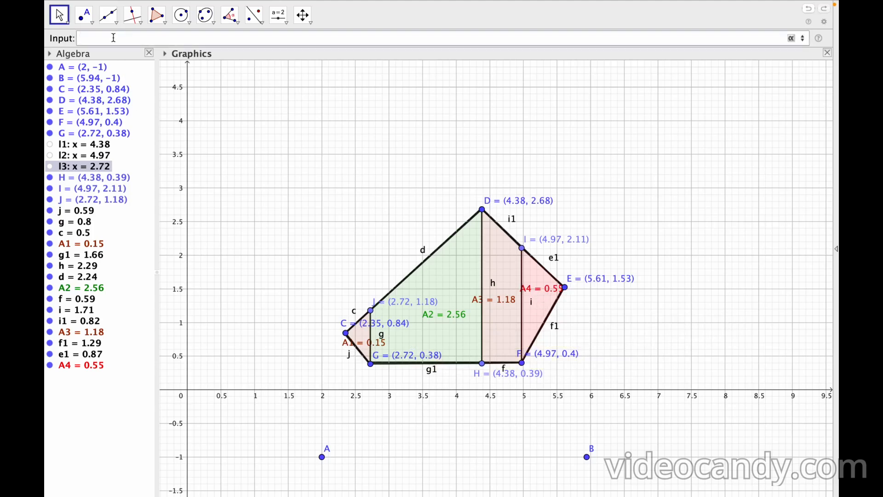
text(Total:)
text(A1+A2+A3+A4)
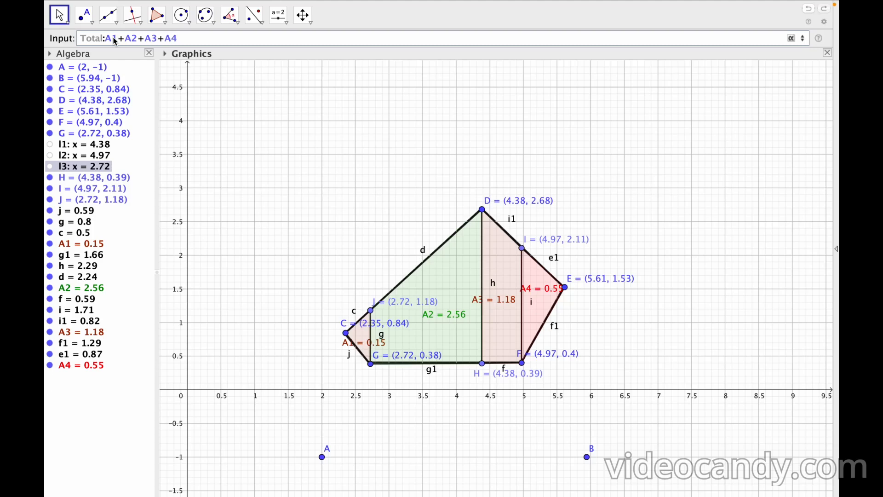
key(Return)
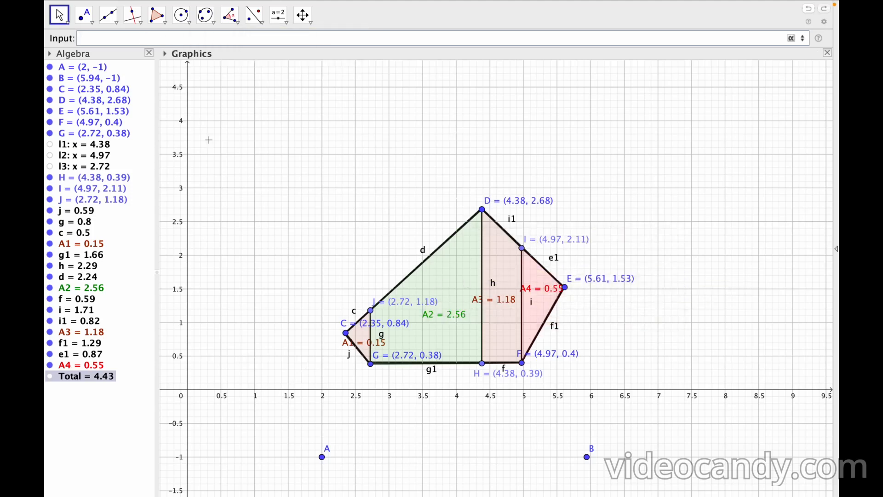
- Define a number named Area with the Area command over the points C, J, D, I, E, F, H, G, C
click(90, 43)
text(Area: Area)
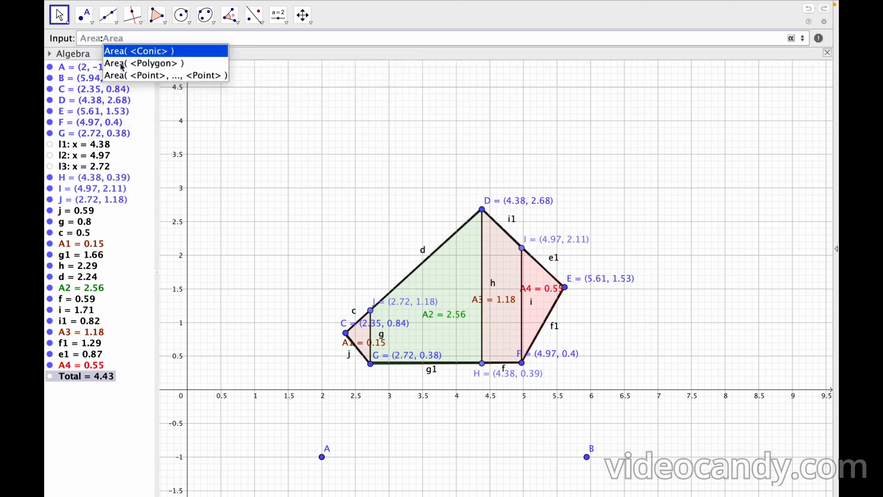
click(146, 79)
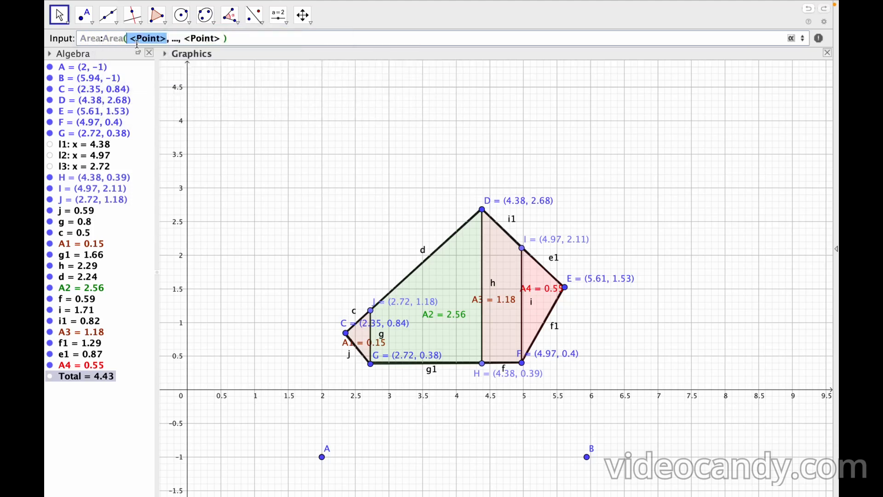
drag(130, 38, 219, 38)
key(BackSpace)
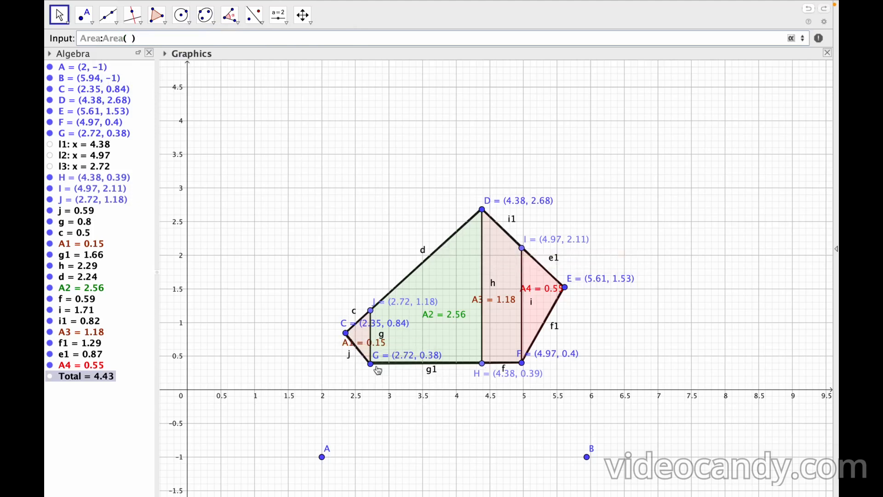
text(C,)
click(378, 310)
text(, )
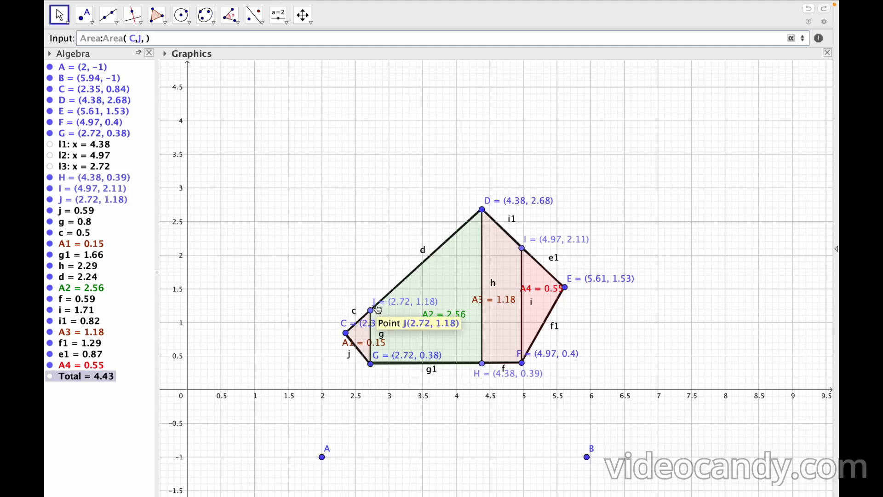
text(D,)
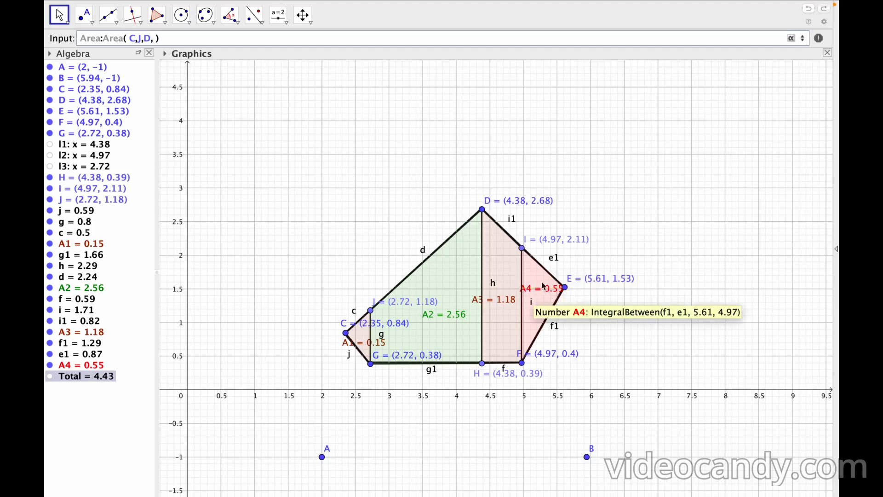
text(I,E,)
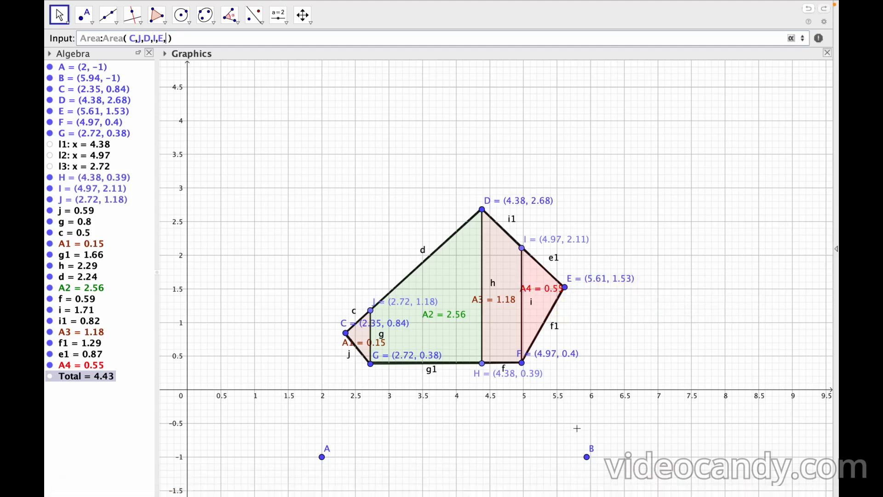
text(F,)
mouse_move(597, 483)
text(H,G,C)
key(Return)
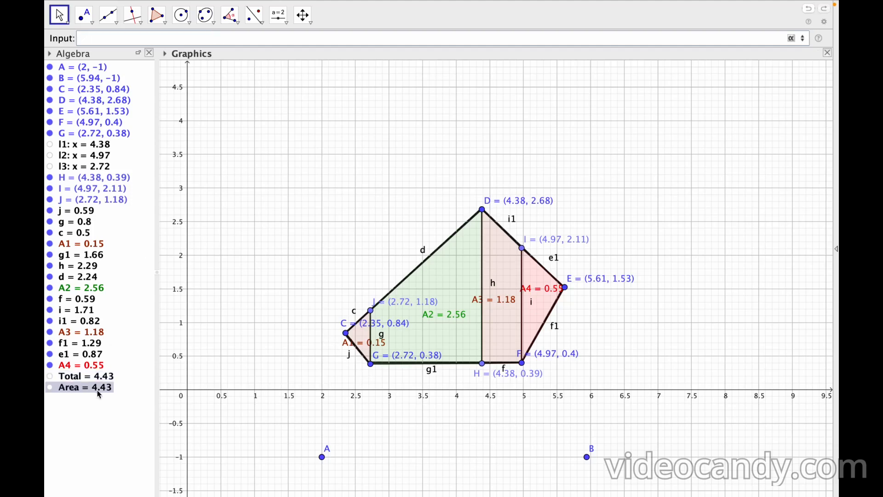
mouse_move(109, 389)
mouse_move(376, 315)
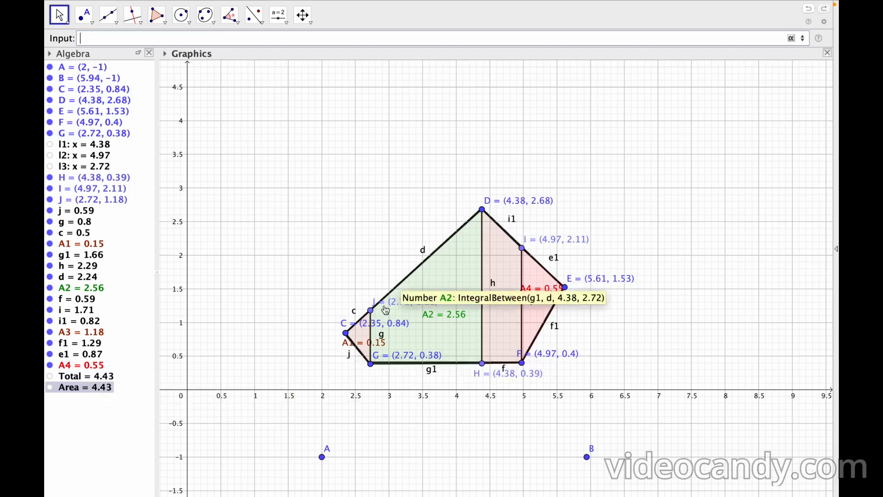
mouse_move(495, 310)
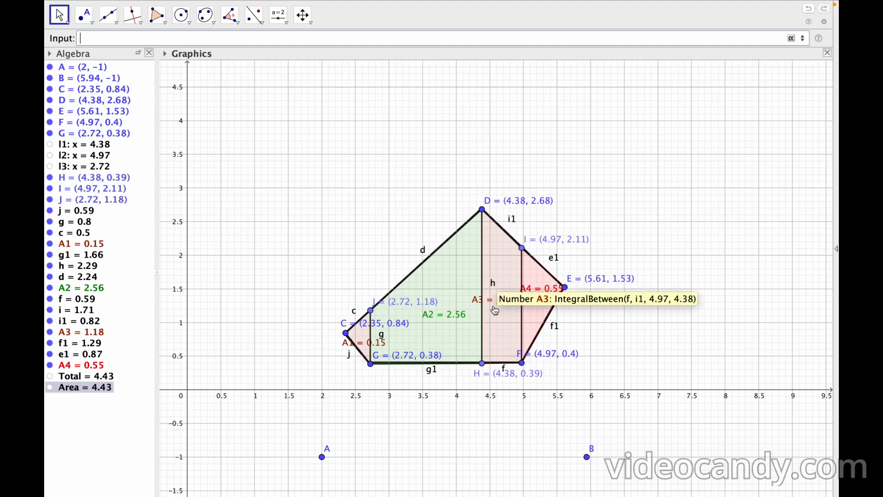
mouse_move(419, 328)
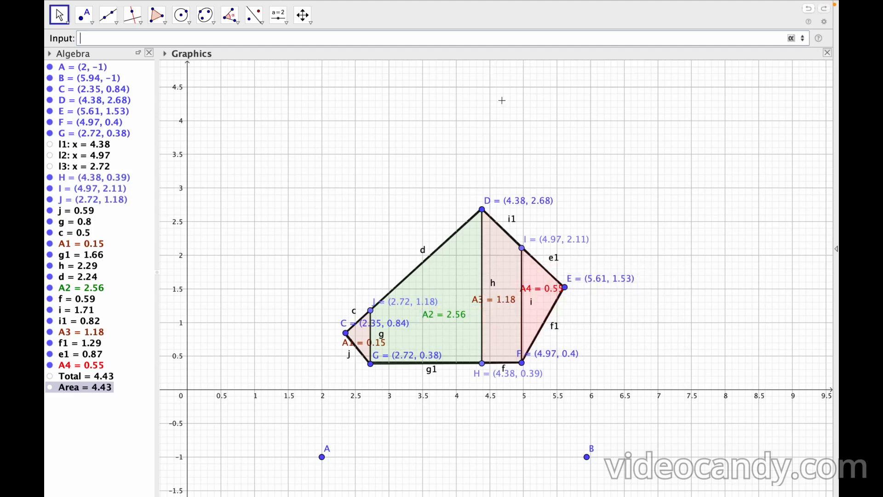
mouse_move(518, 1)
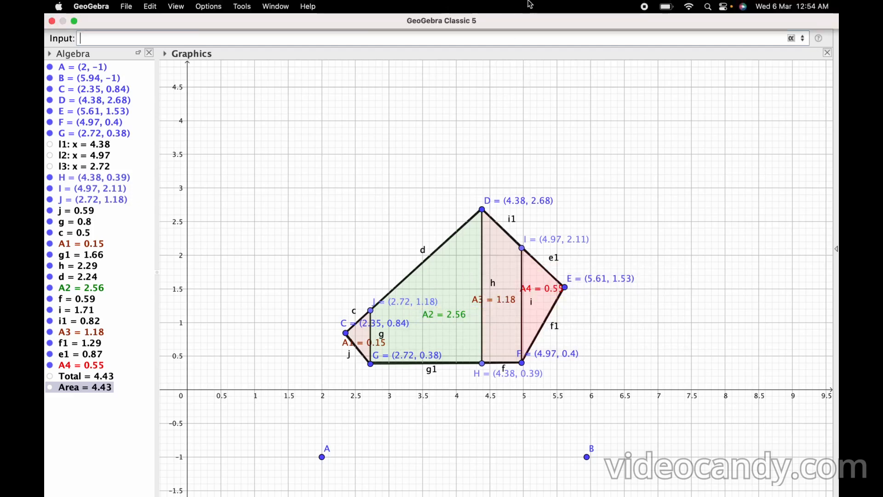
click(645, 7)
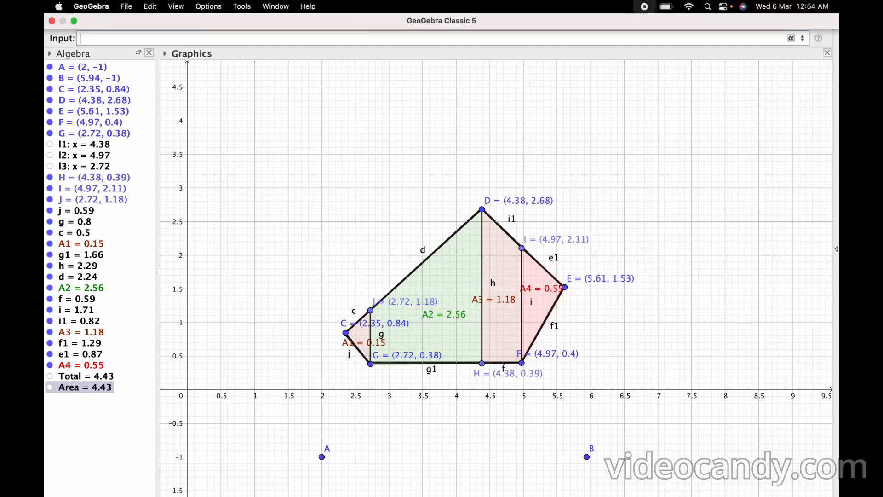